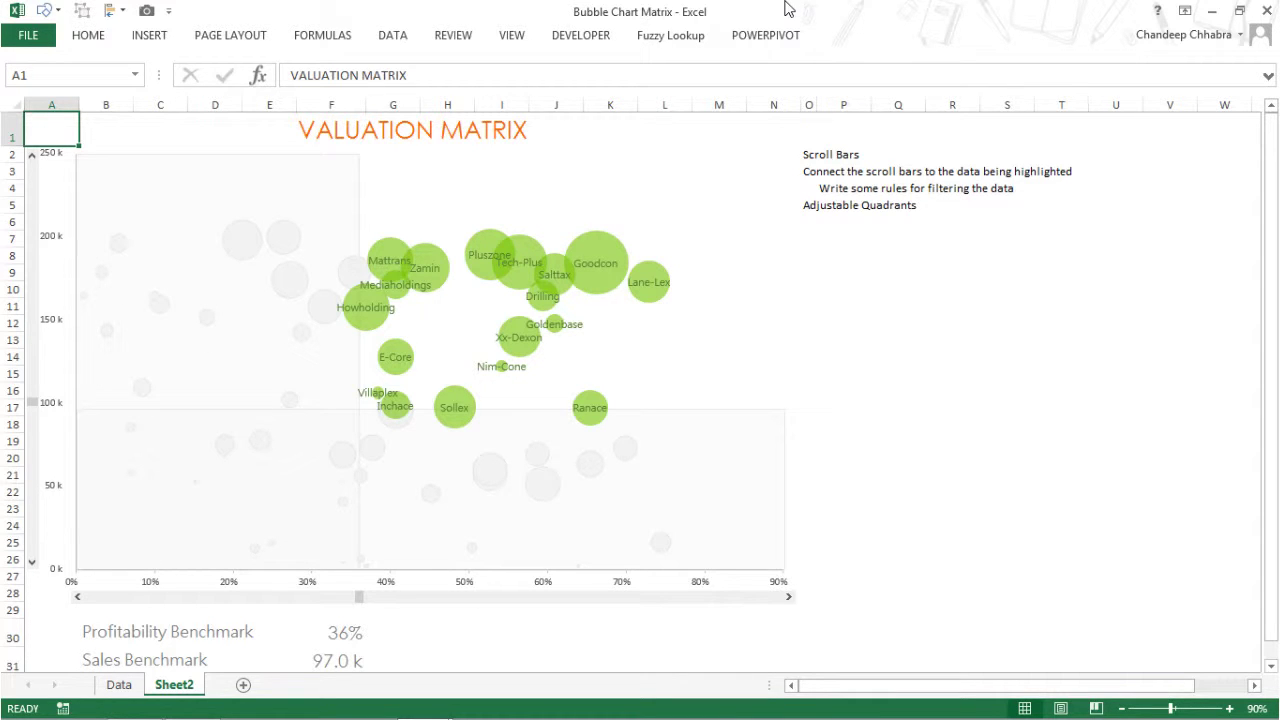
Step: Switch to the Raw Data - Dynamic Bubble Chart workbook and examine the Company, Sales, Profit and Valuation columns
key("alt+Tab")
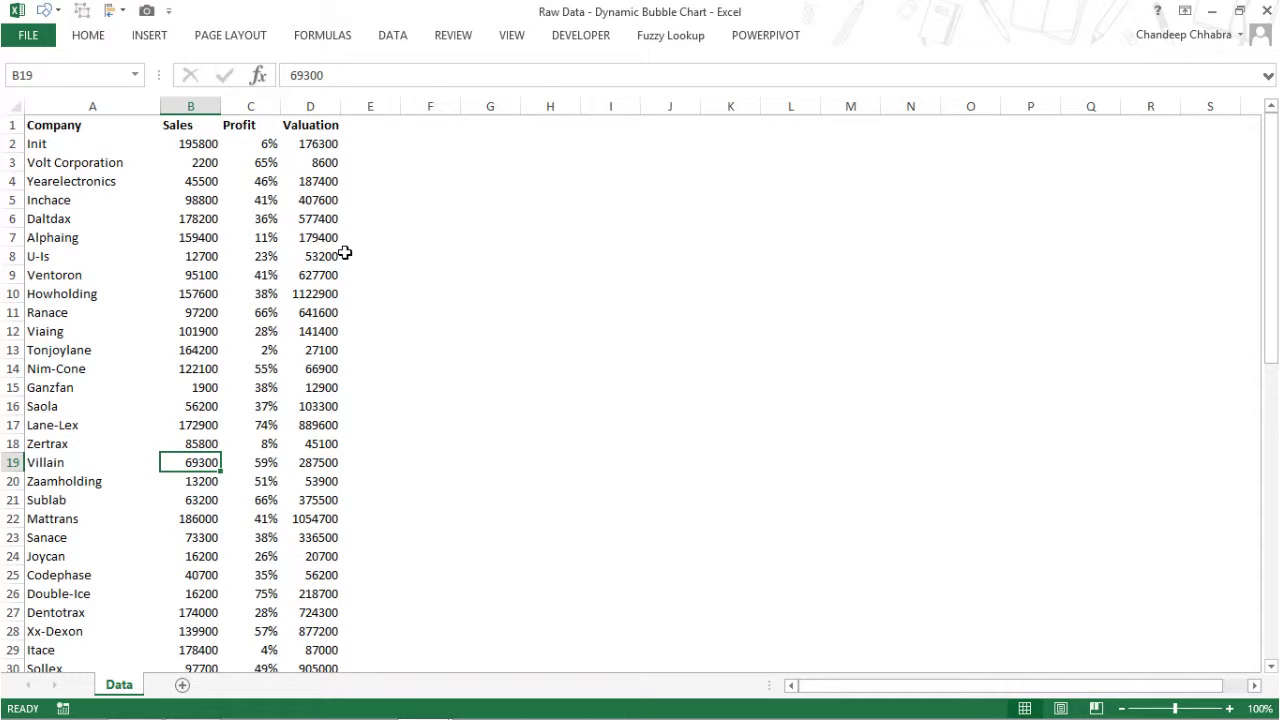
key("Right")
key("Right")
key("Up")
key("Up")
key("Up")
key("Up")
key("Up")
key("Up")
key("Up")
key("Up")
key("Up")
key("Up")
key("Up")
key("Up")
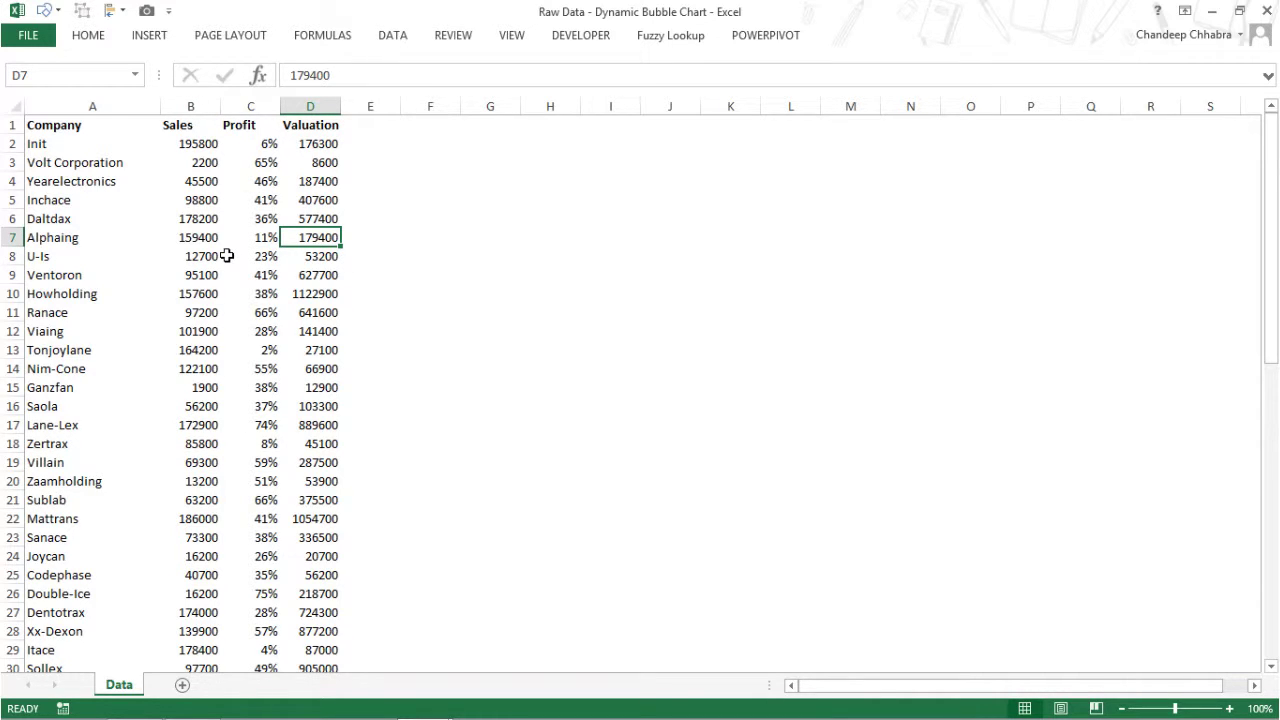
left_click(77, 150)
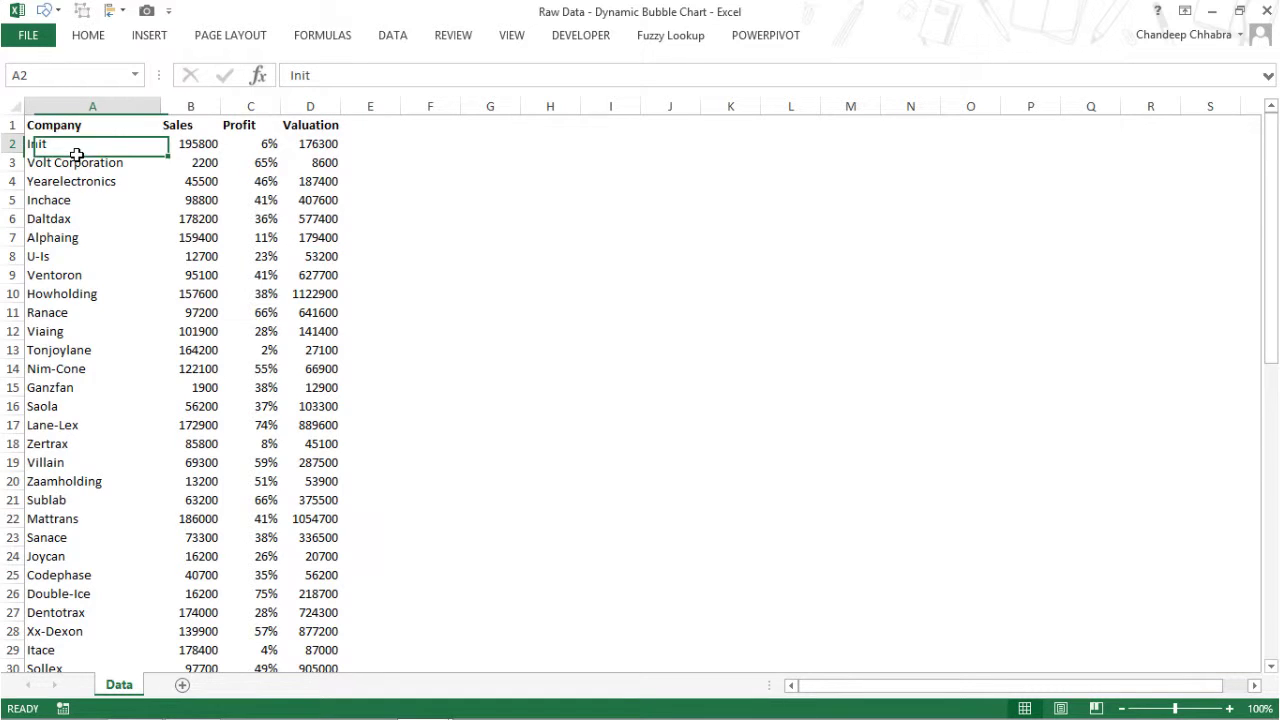
key("ctrl+shift+Down")
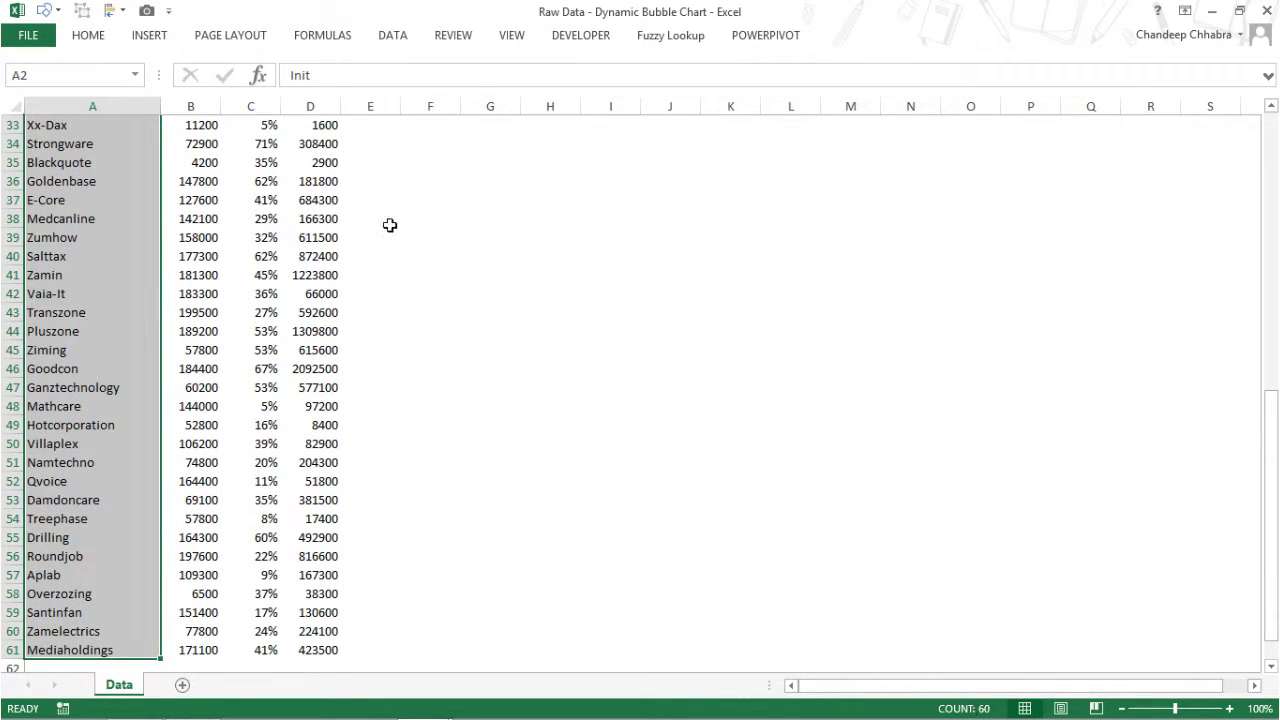
key("ctrl+Home")
key("Right")
key("Right")
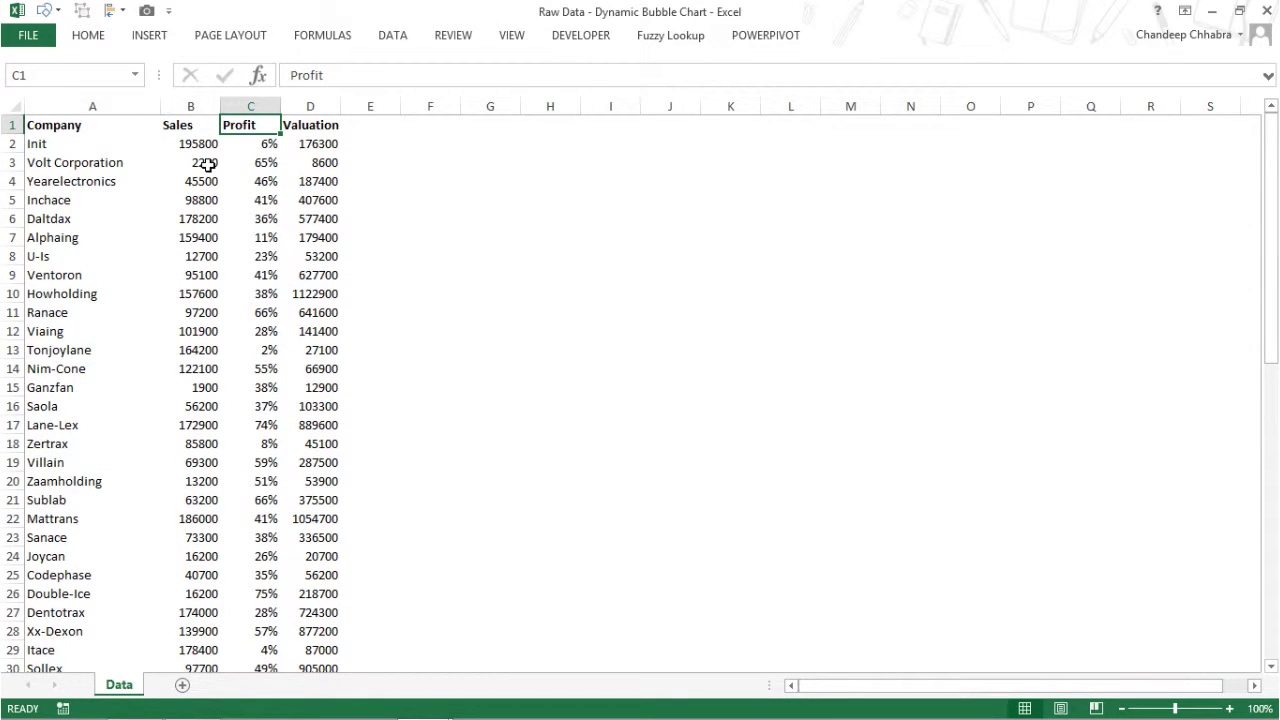
key("Right")
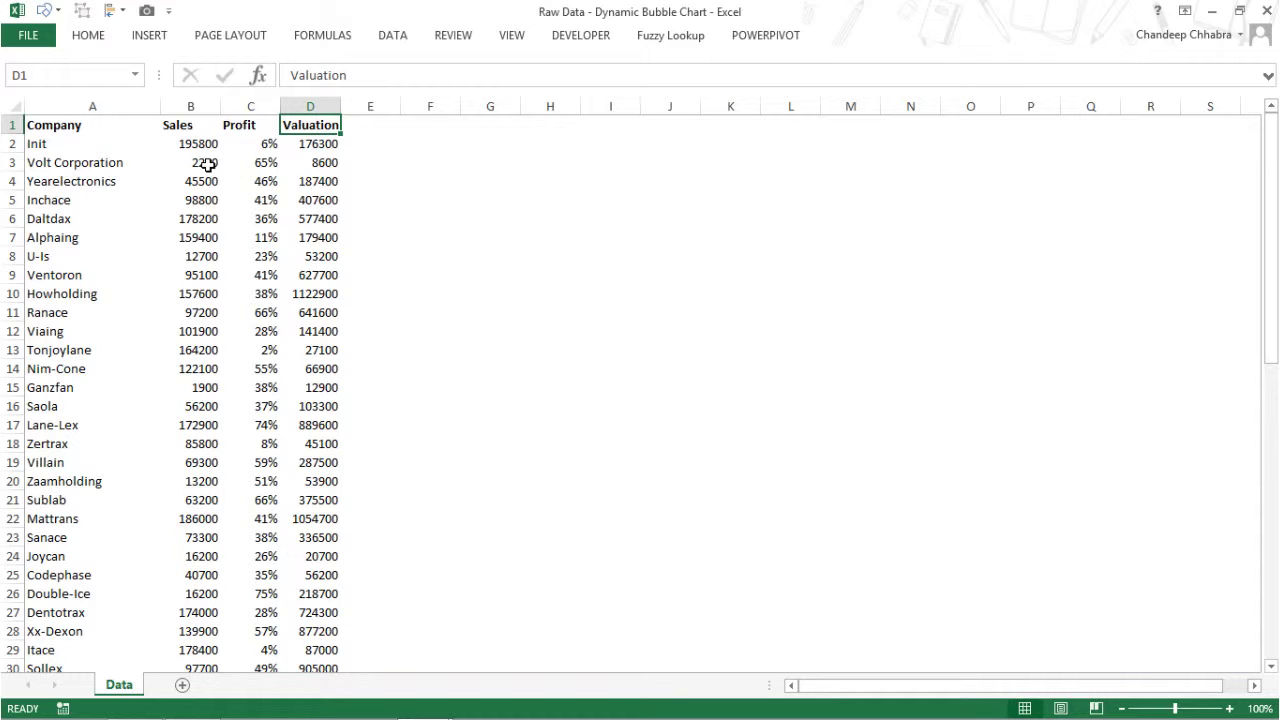
Step: Add a new worksheet before the Data sheet and name it Chart
key("shift+F11")
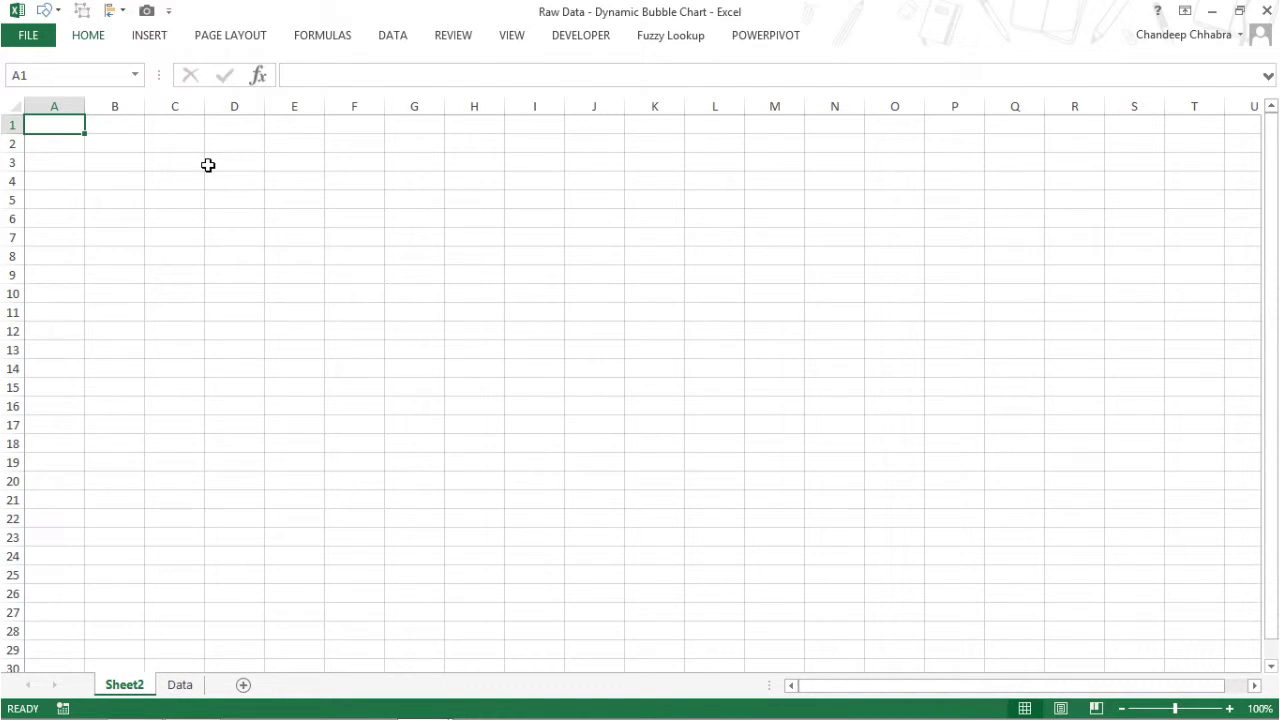
key("alt+h")
type("orChart")
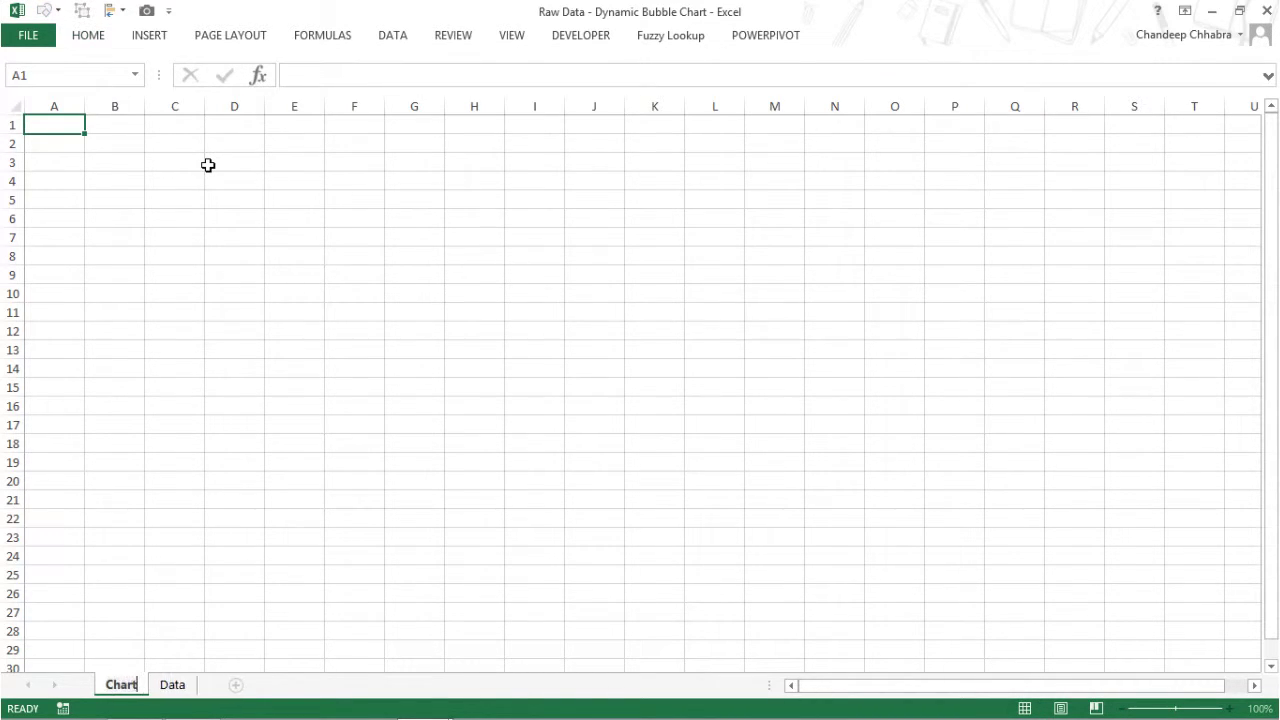
key("Return")
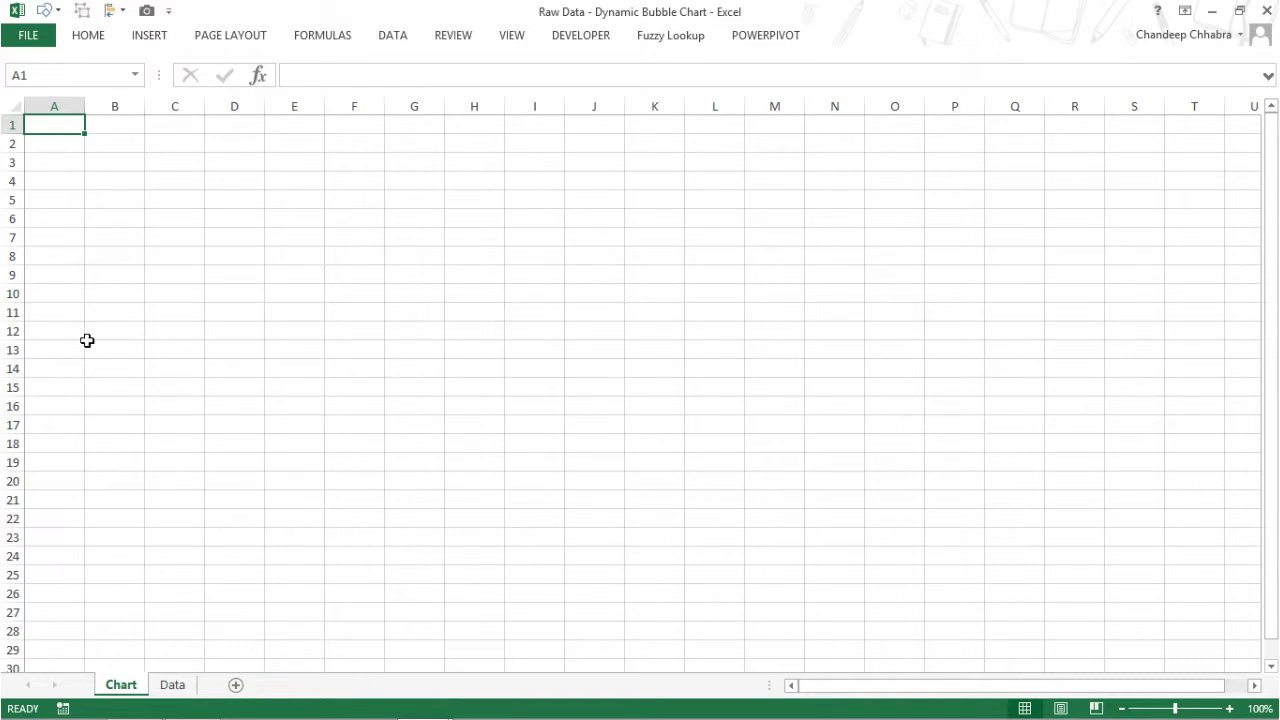
Step: Set the width of column A to 2 on the Chart sheet
key("alt+h")
type("ow")
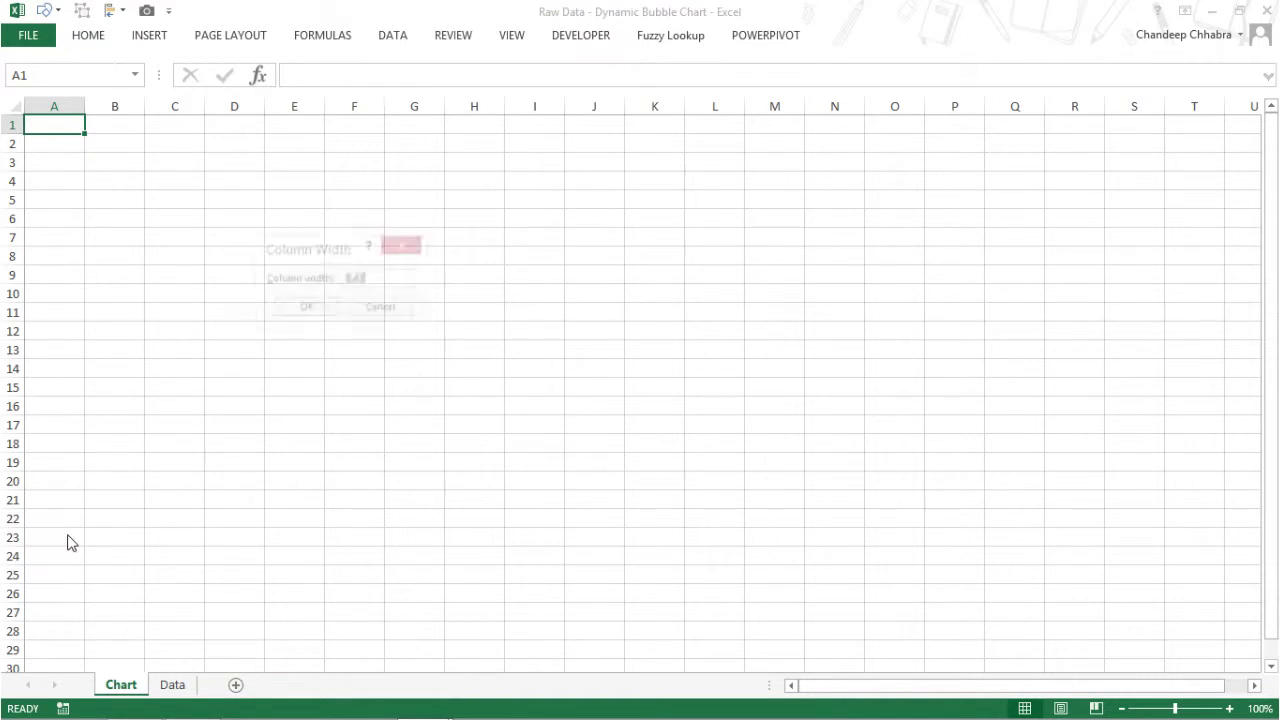
type("2")
key("Return")
key("Down")
key("Down")
key("Down")
key("Down")
key("Down")
key("Down")
key("Down")
key("Down")
key("Down")
key("Down")
key("Down")
key("Down")
key("Down")
key("Down")
key("Down")
key("Down")
key("Down")
key("Down")
key("Down")
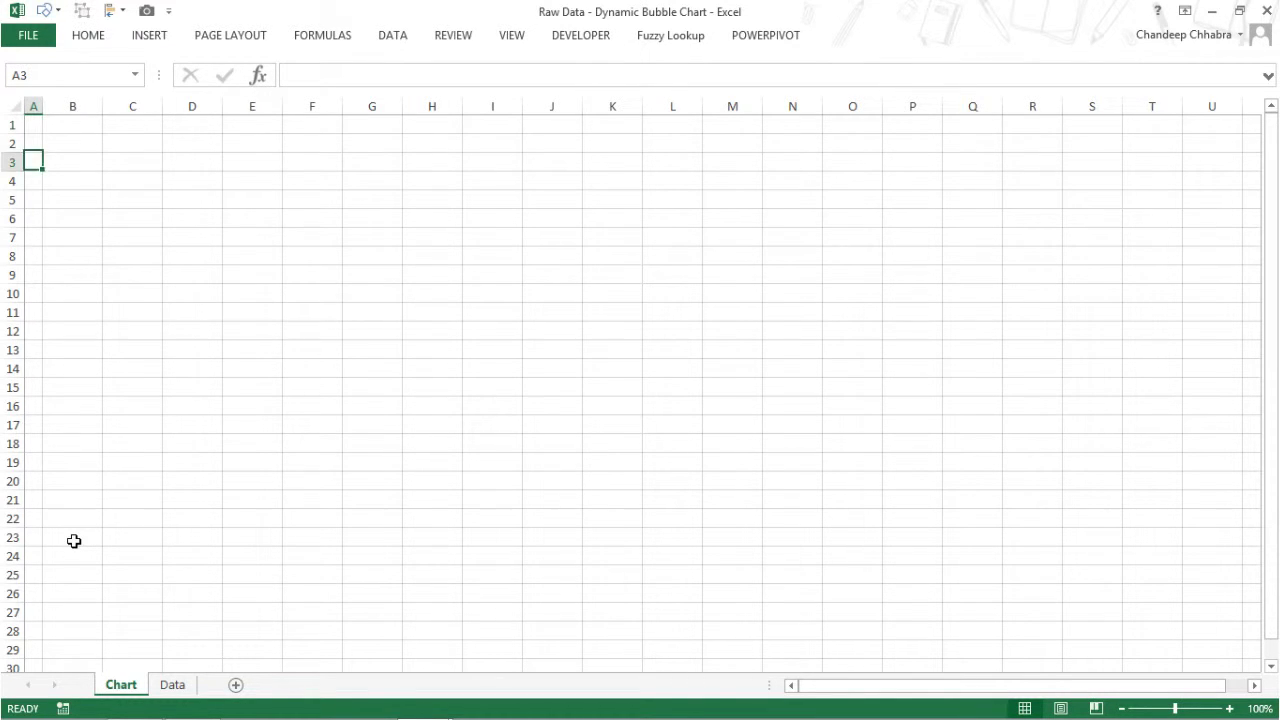
key("Down")
key("Down")
key("Down")
key("Down")
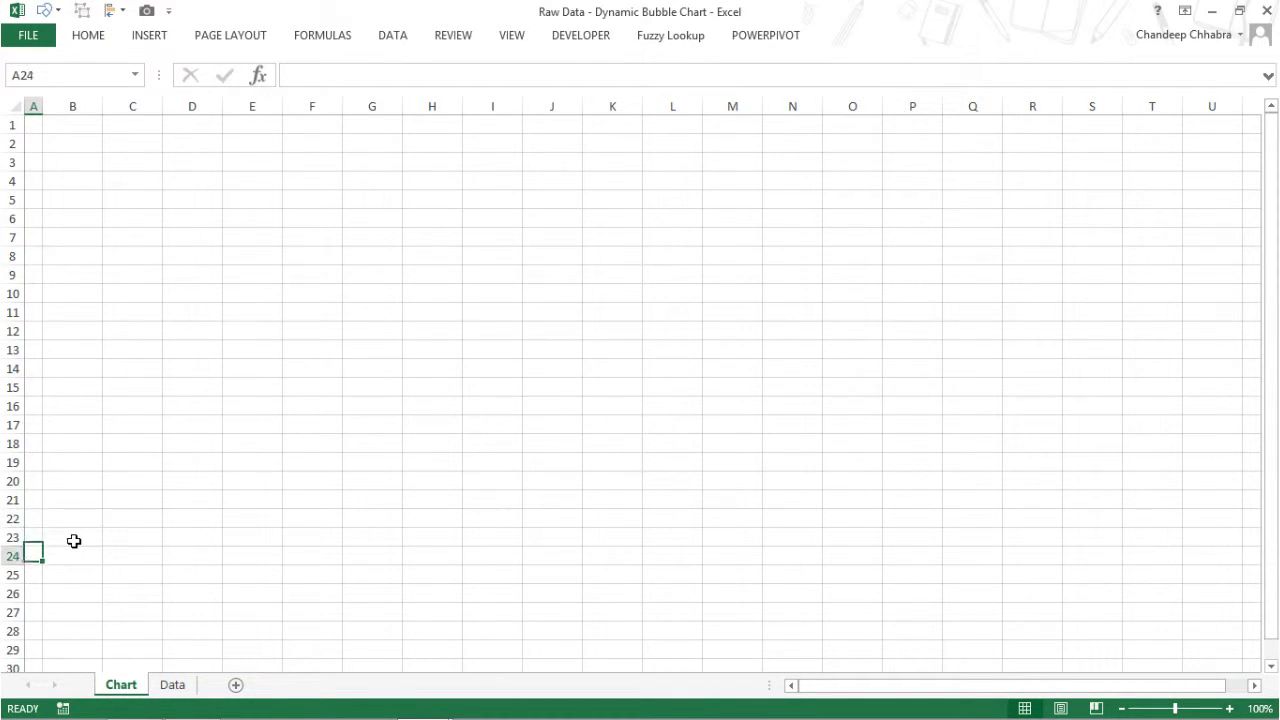
key("Right")
key("Down")
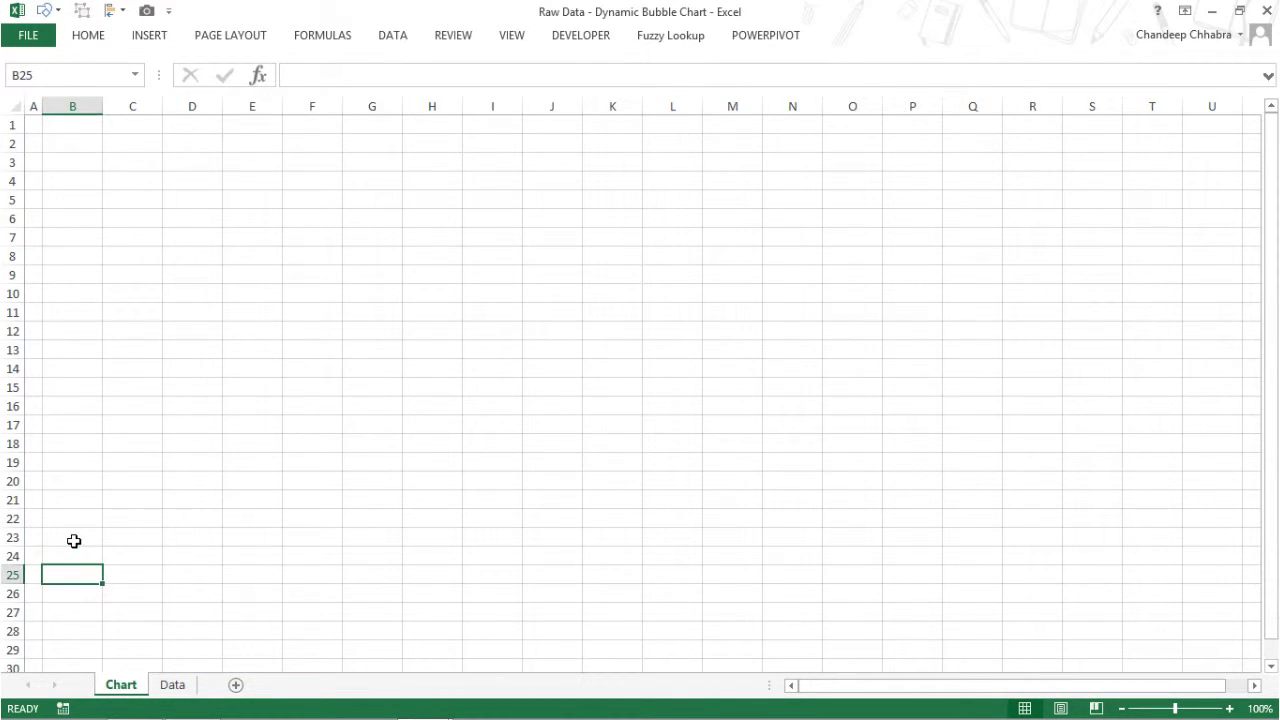
key("shift+Right")
key("shift+Right")
key("shift+Right")
key("shift+Right")
key("shift+Right")
key("shift+Right")
key("shift+Right")
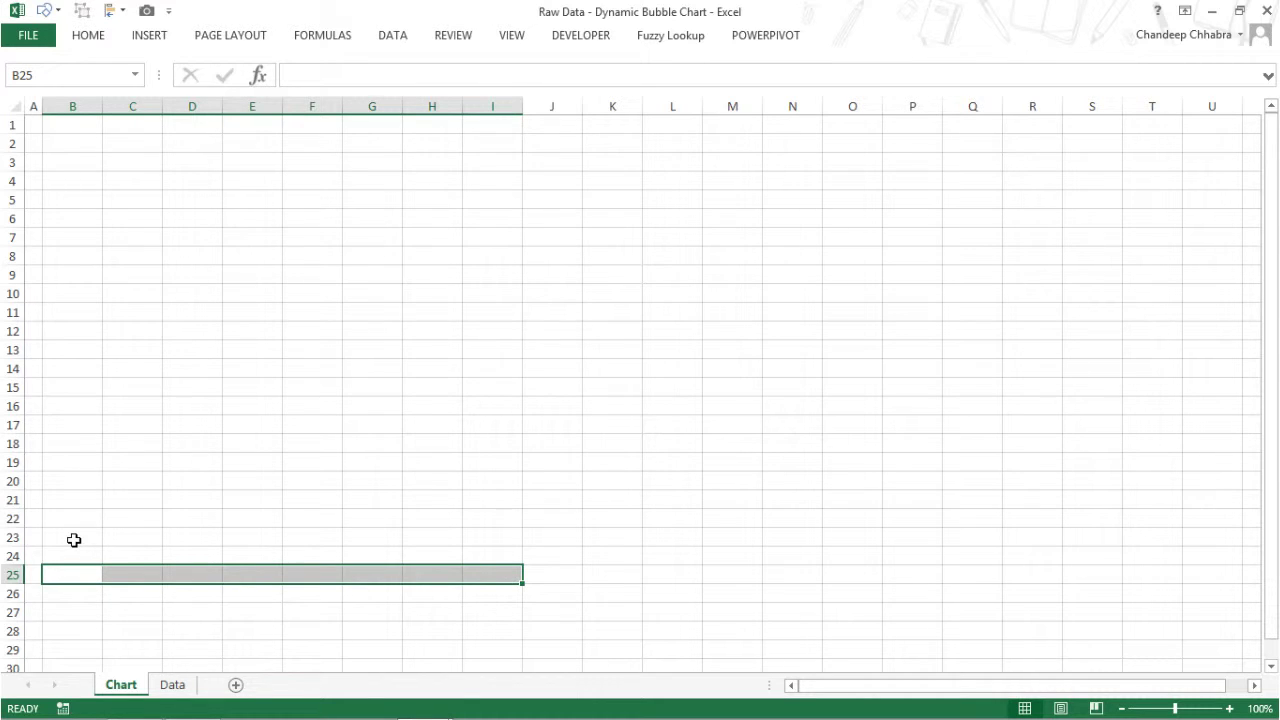
left_click(397, 575)
Step: Check in the ribbon customization options that the Developer tab is enabled among the main tabs
left_click(609, 38)
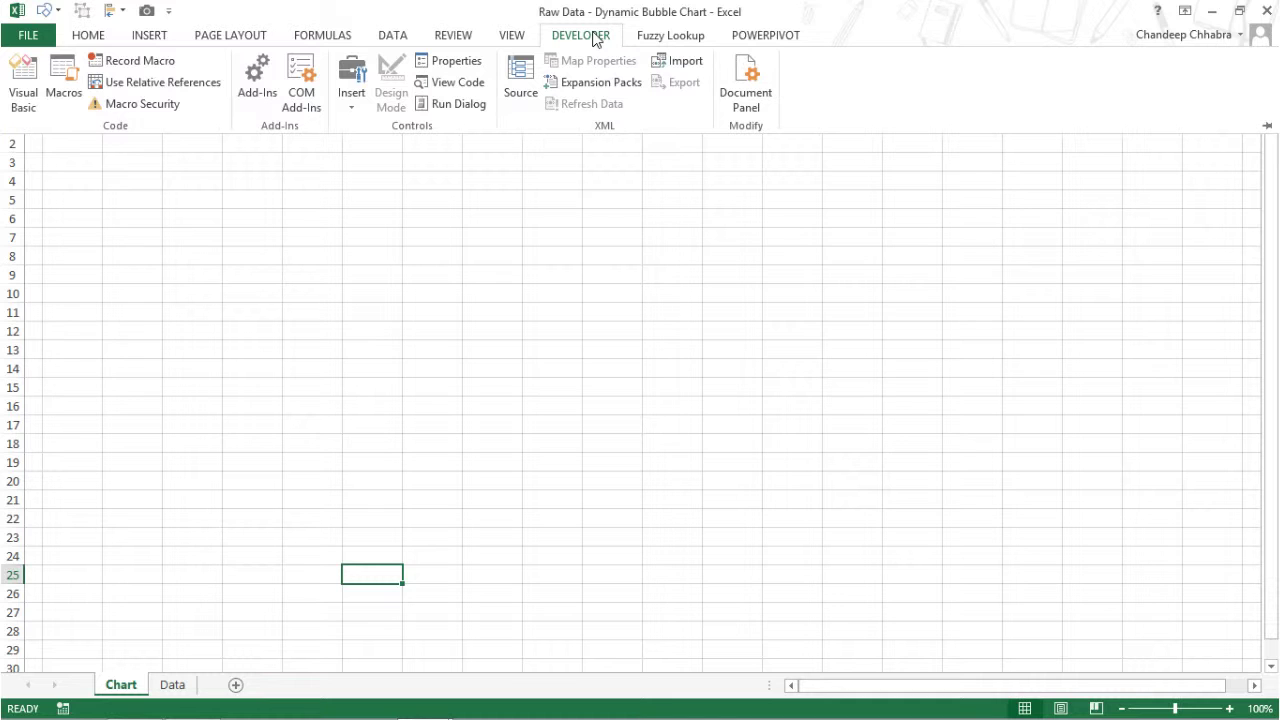
left_click(631, 320)
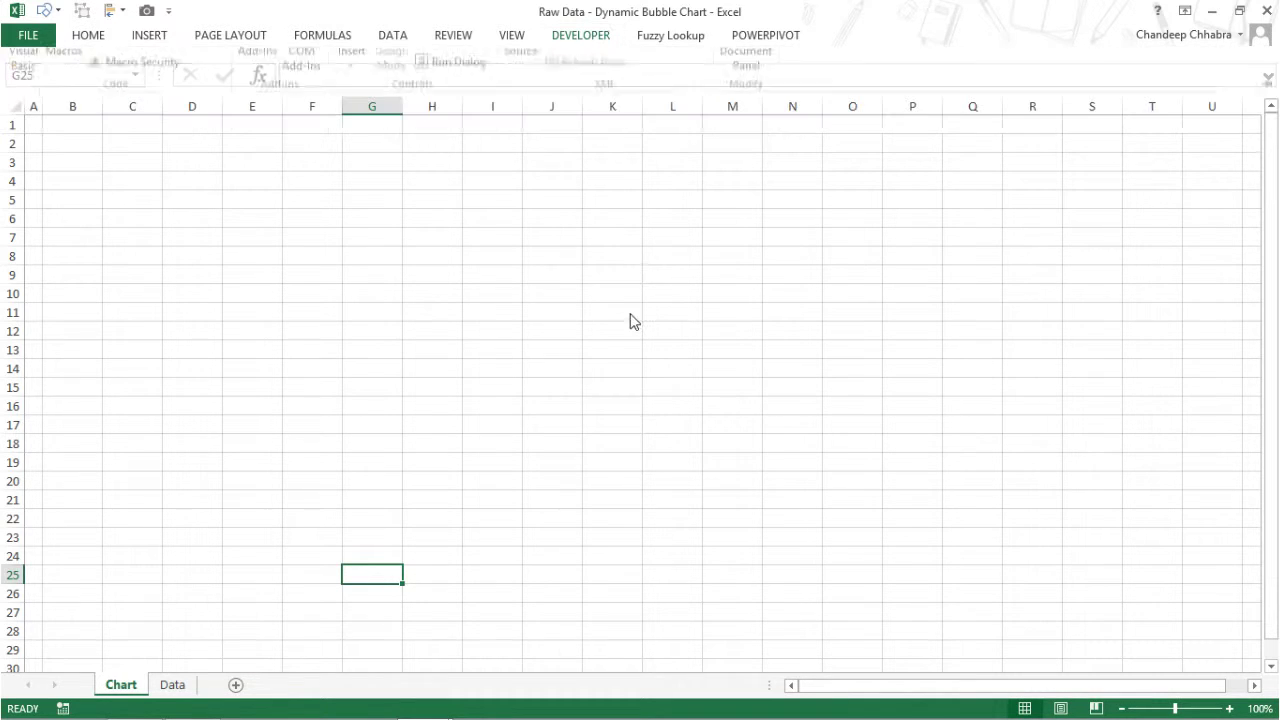
left_click(27, 42)
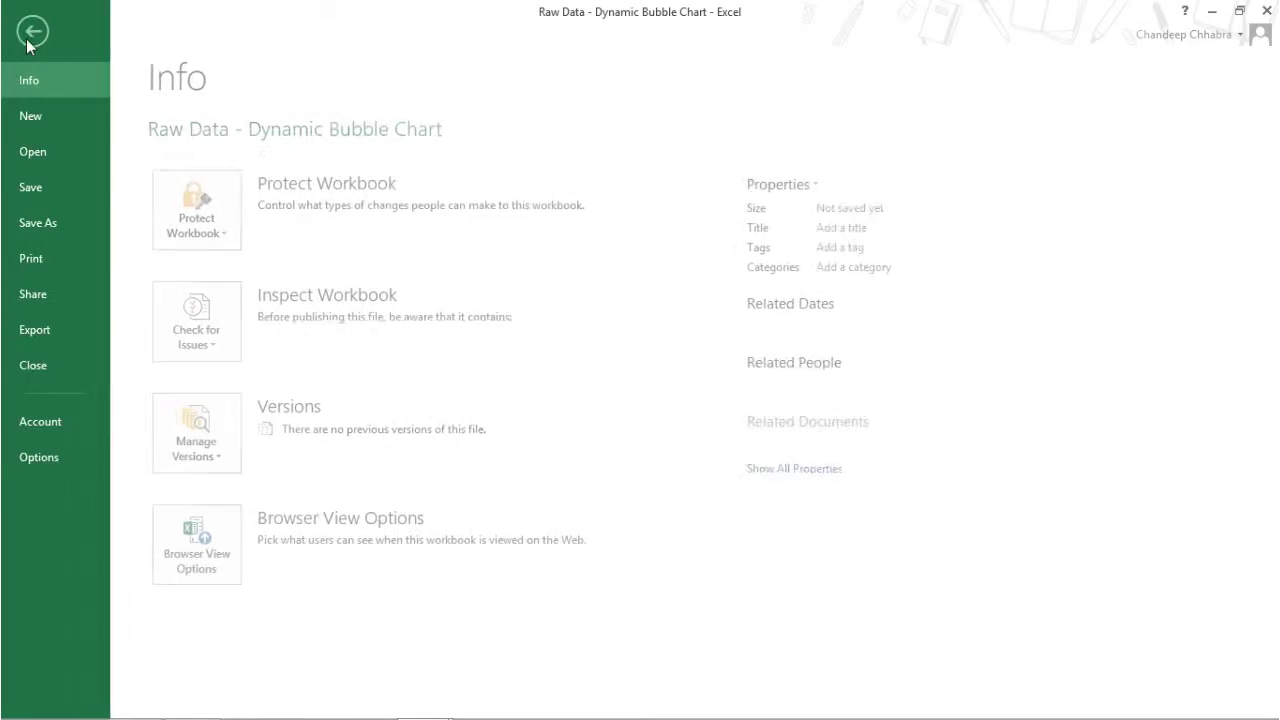
left_click(53, 462)
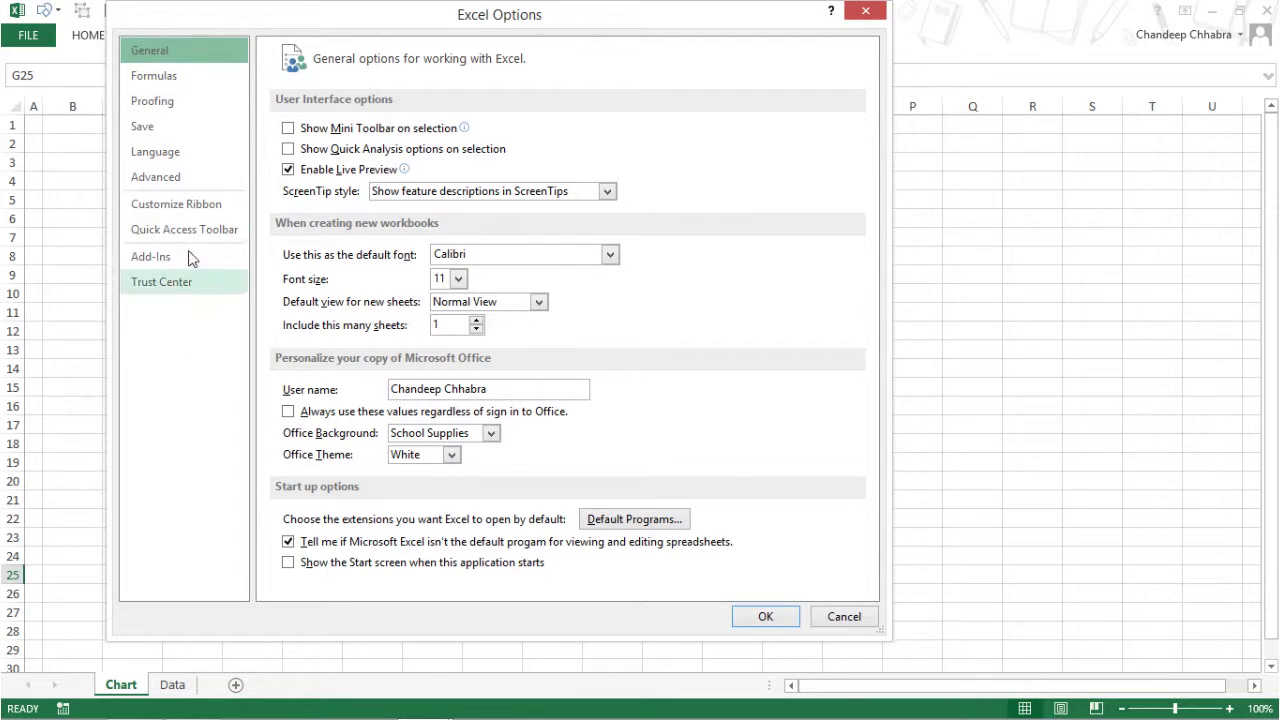
left_click(150, 208)
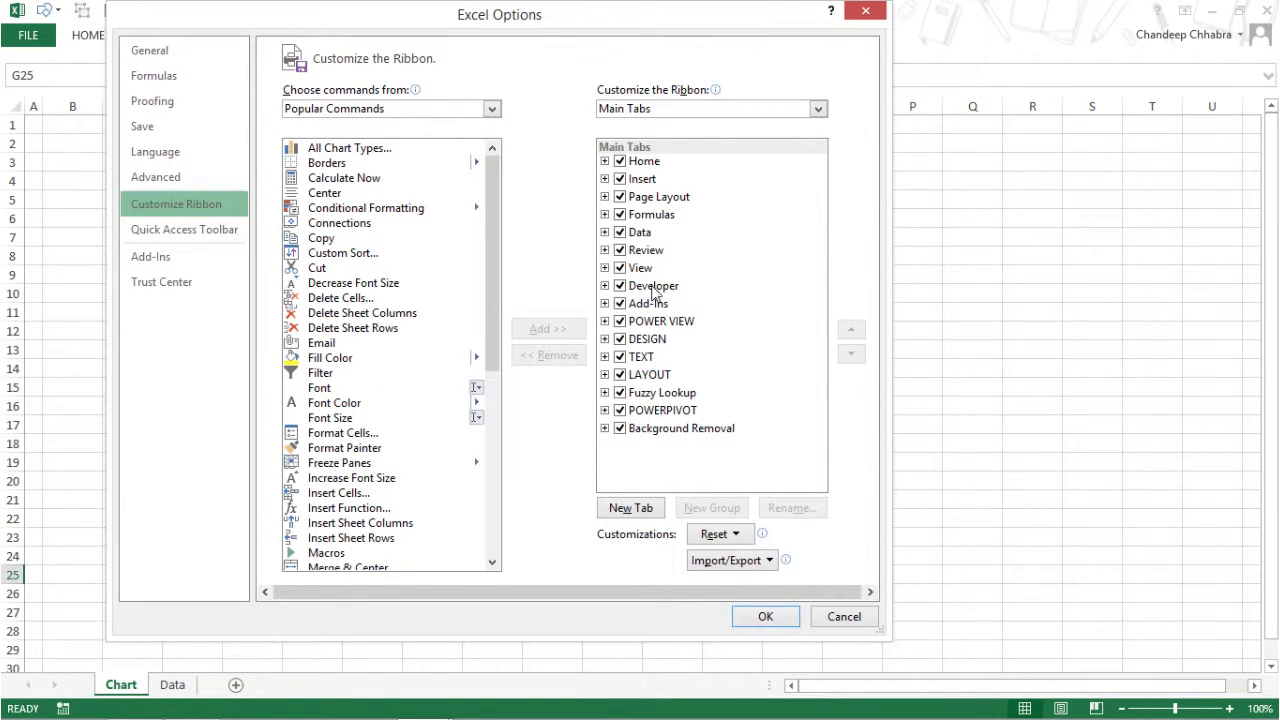
left_click(762, 617)
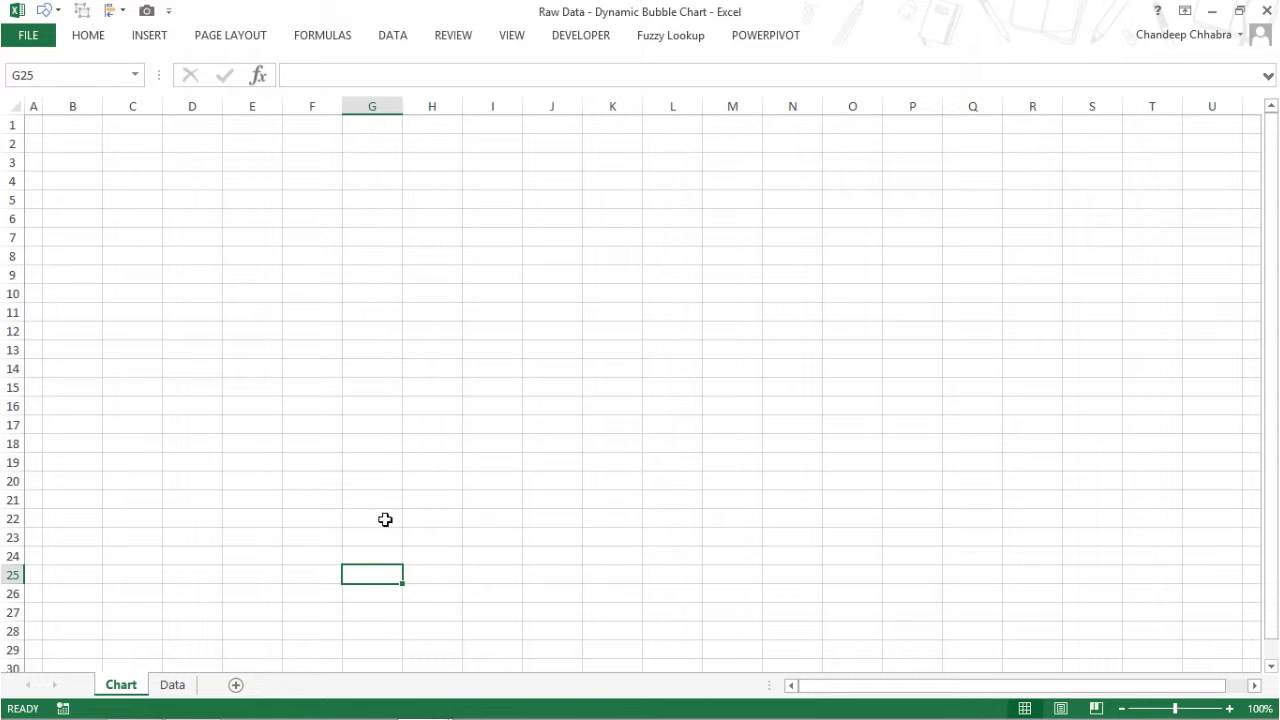
Step: Write the shortcut note "ALT F I" in cell H11 and clear it again
left_click(32, 38)
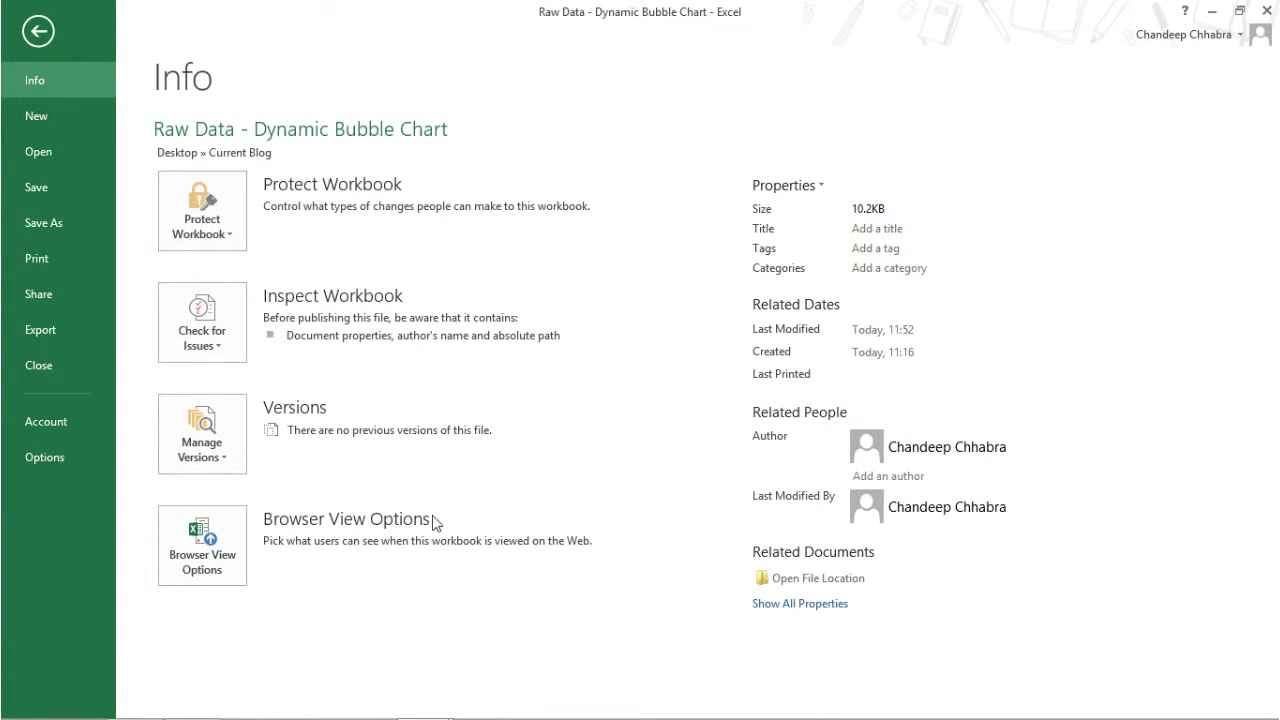
key("Escape")
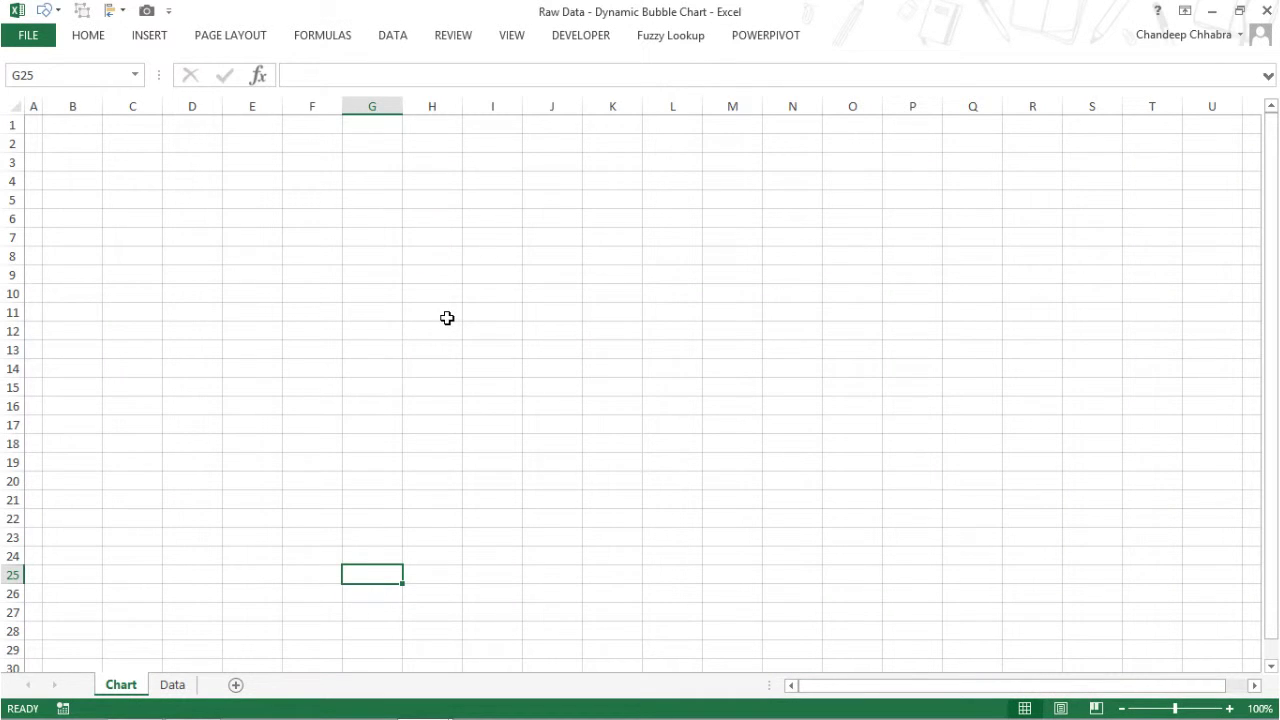
left_click(447, 318)
type("AL")
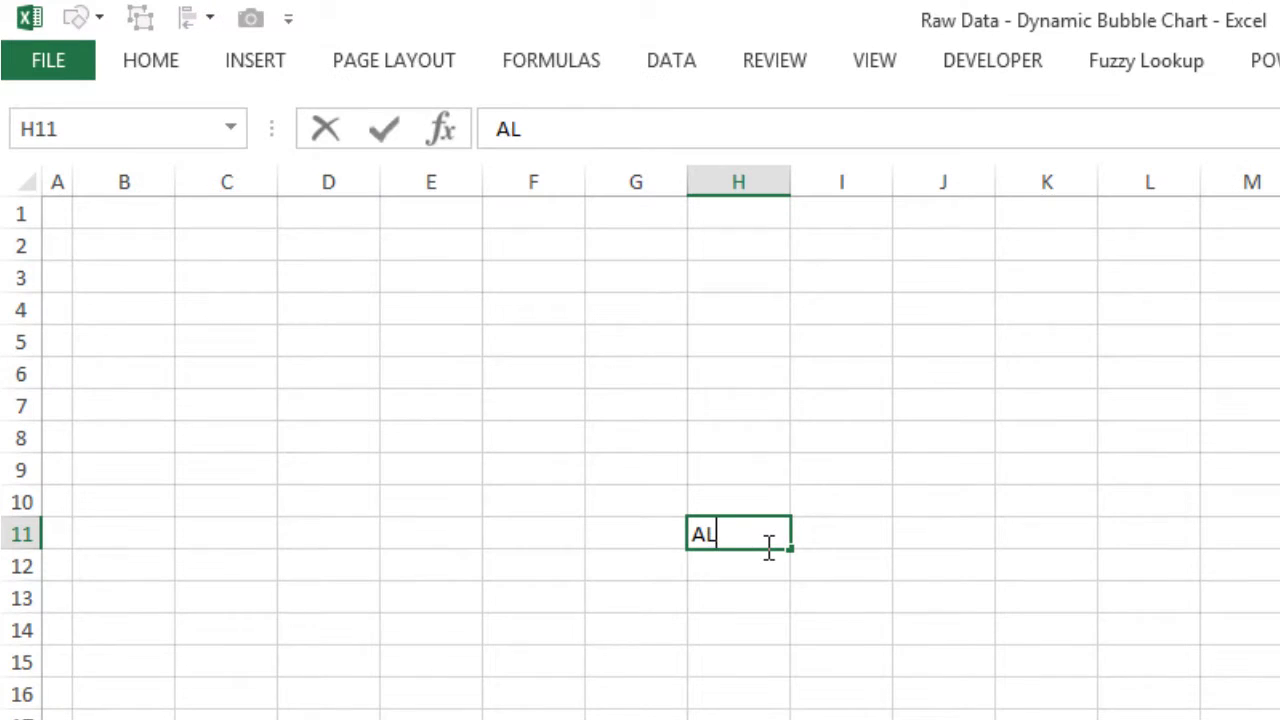
type("T F I")
key("ctrl+Return")
key("Return")
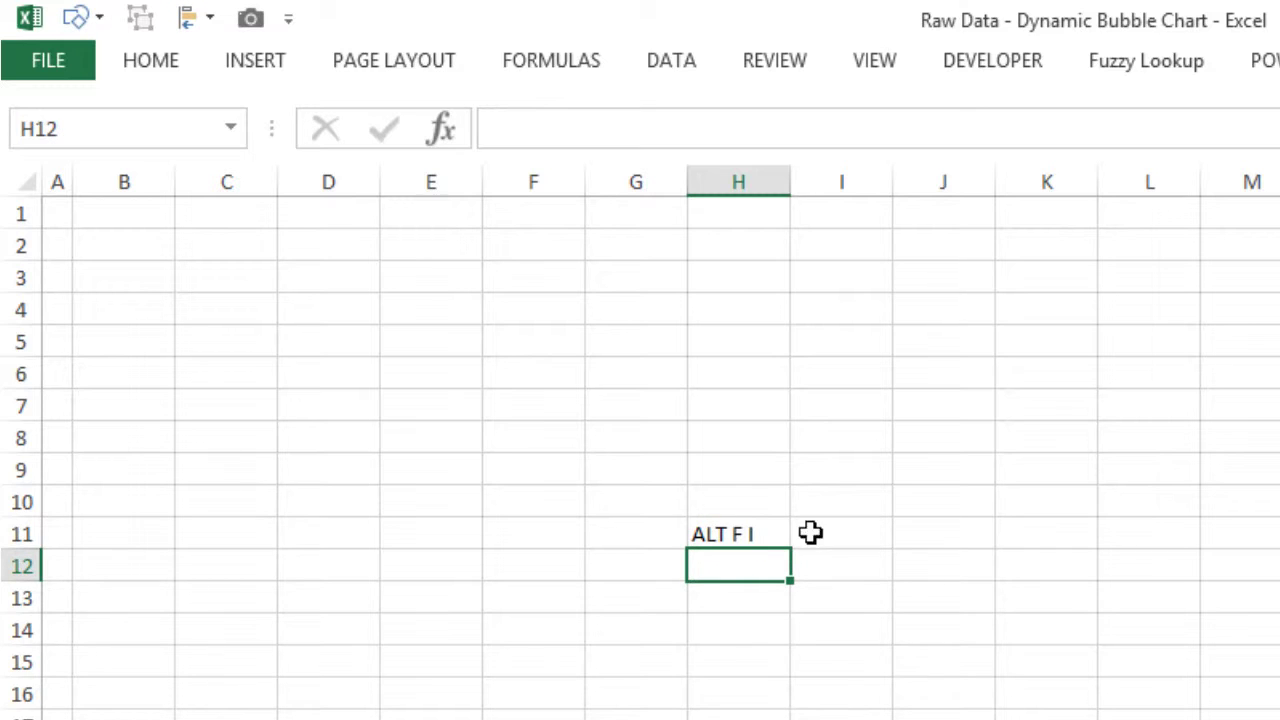
left_click(770, 538)
key("Delete")
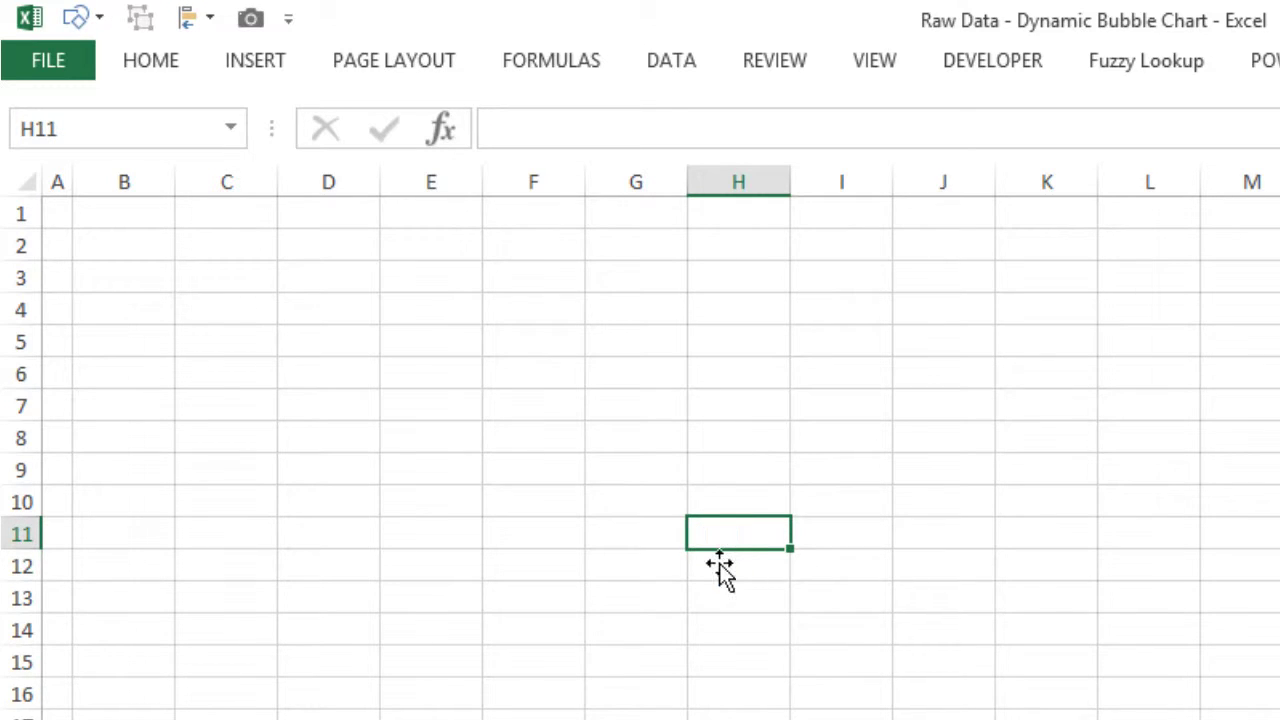
Step: Open the Excel Options dialog
key("alt+f")
key("Escape")
key("alt+f")
key("t")
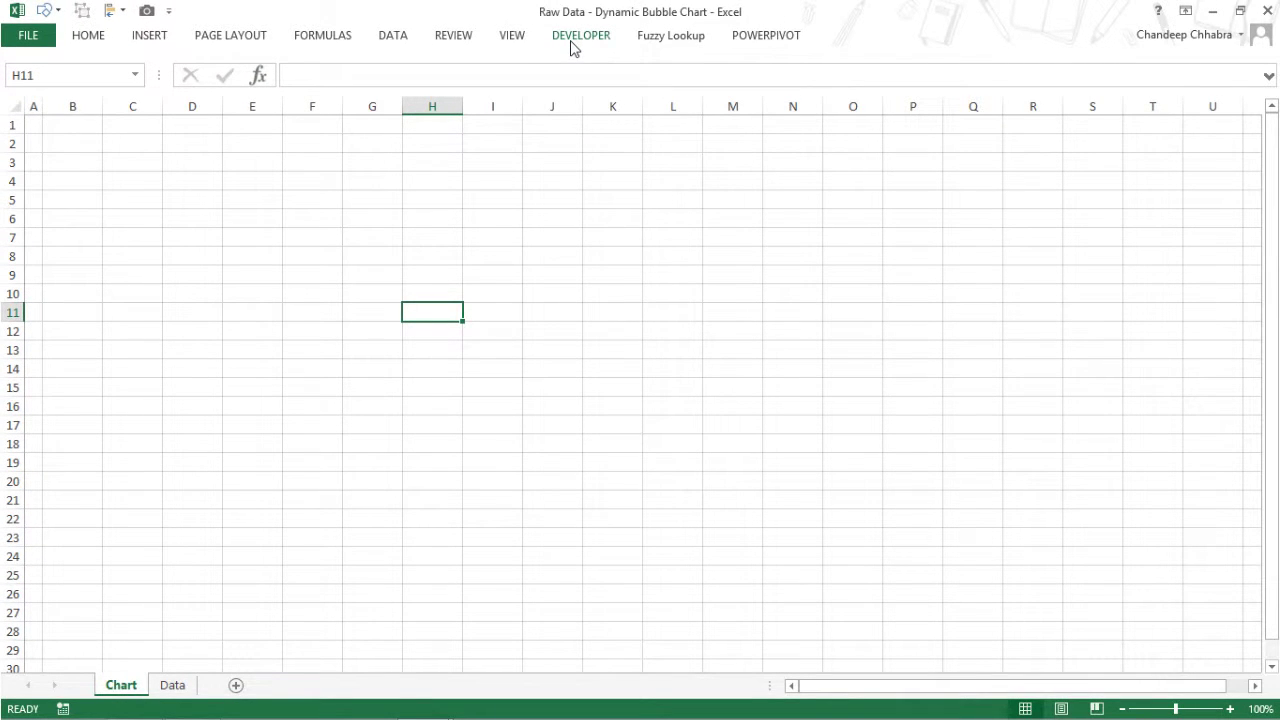
Step: Insert a thin horizontal form-control scroll bar in row 22 of the Chart sheet, spanning columns B to K
left_click(578, 36)
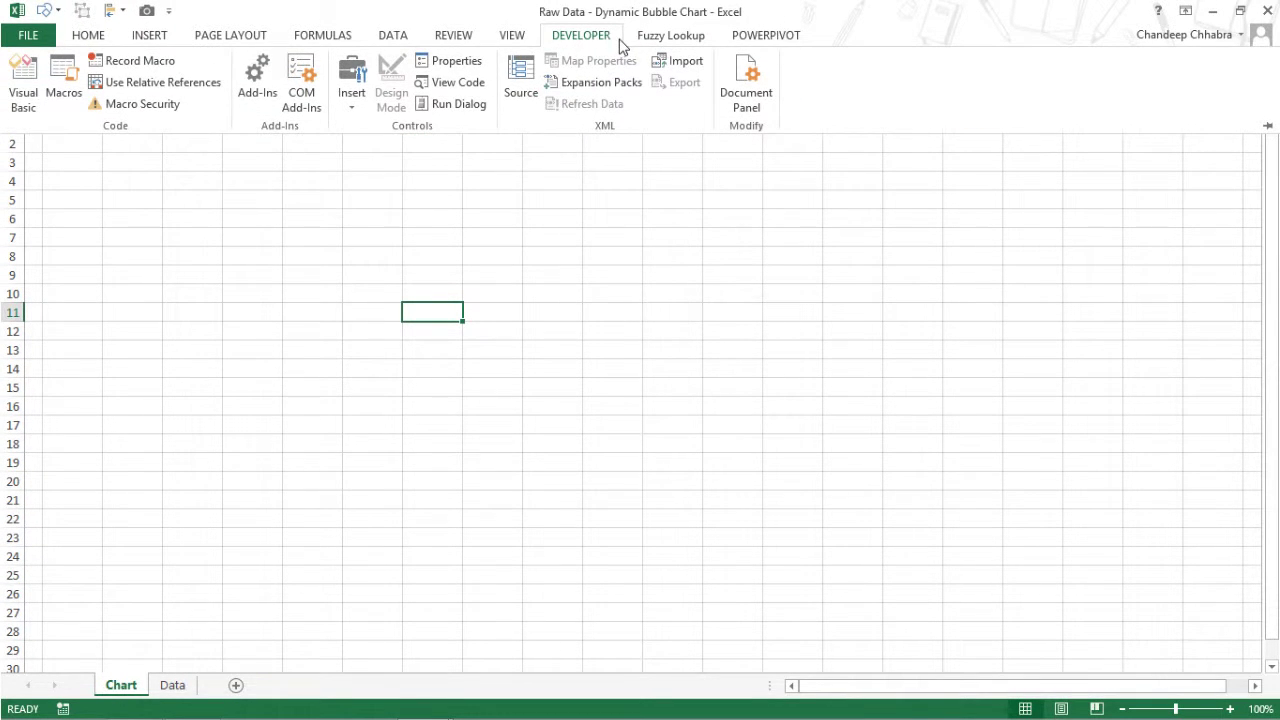
left_click(357, 101)
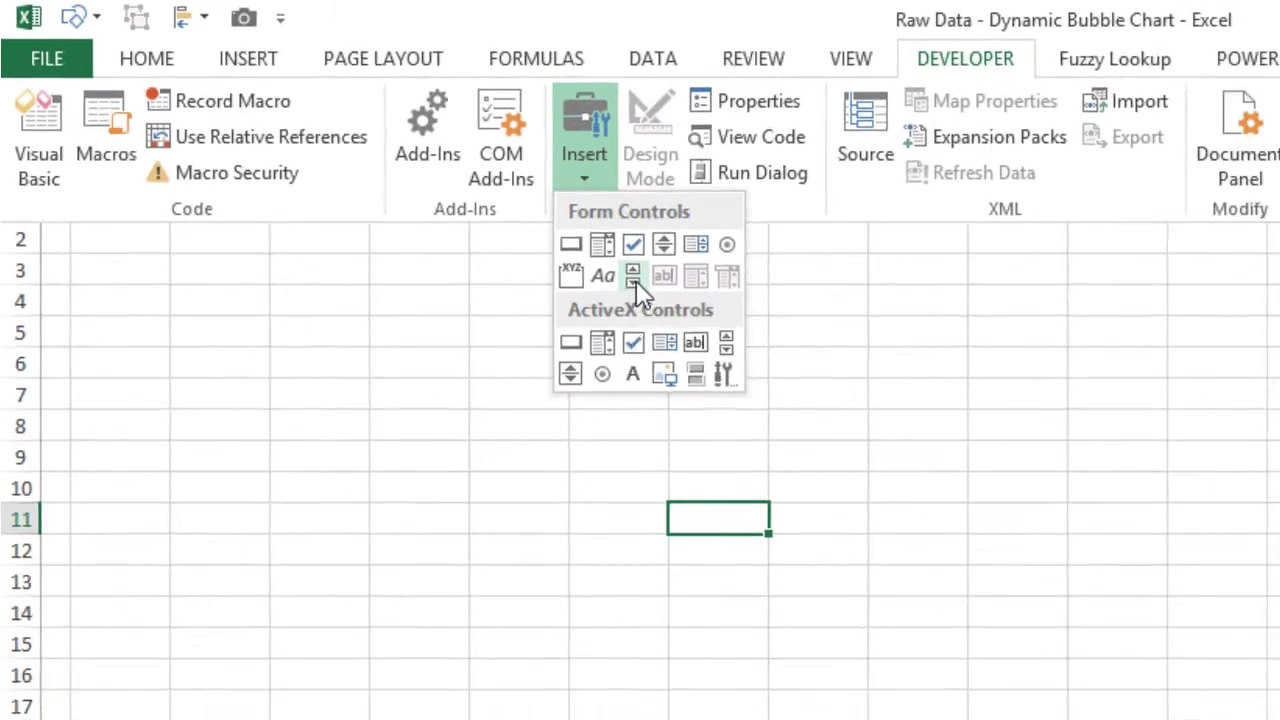
left_click(634, 278)
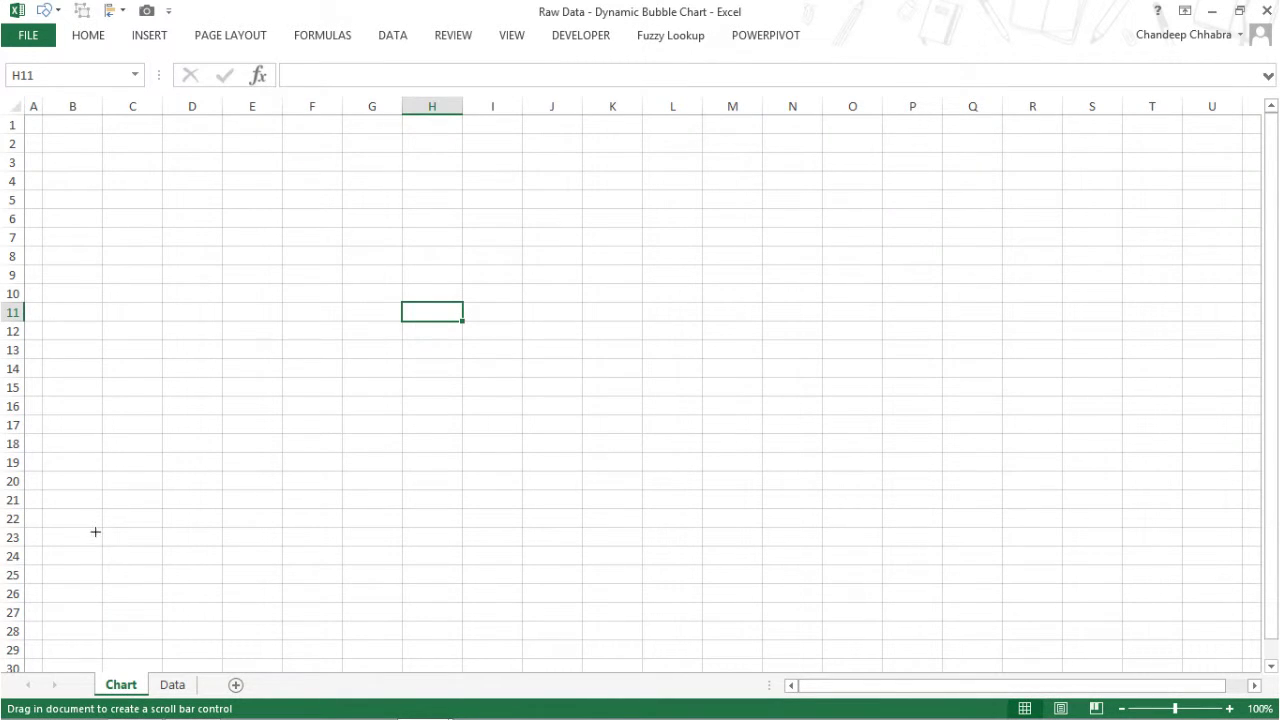
left_click_drag(95, 531, 694, 552)
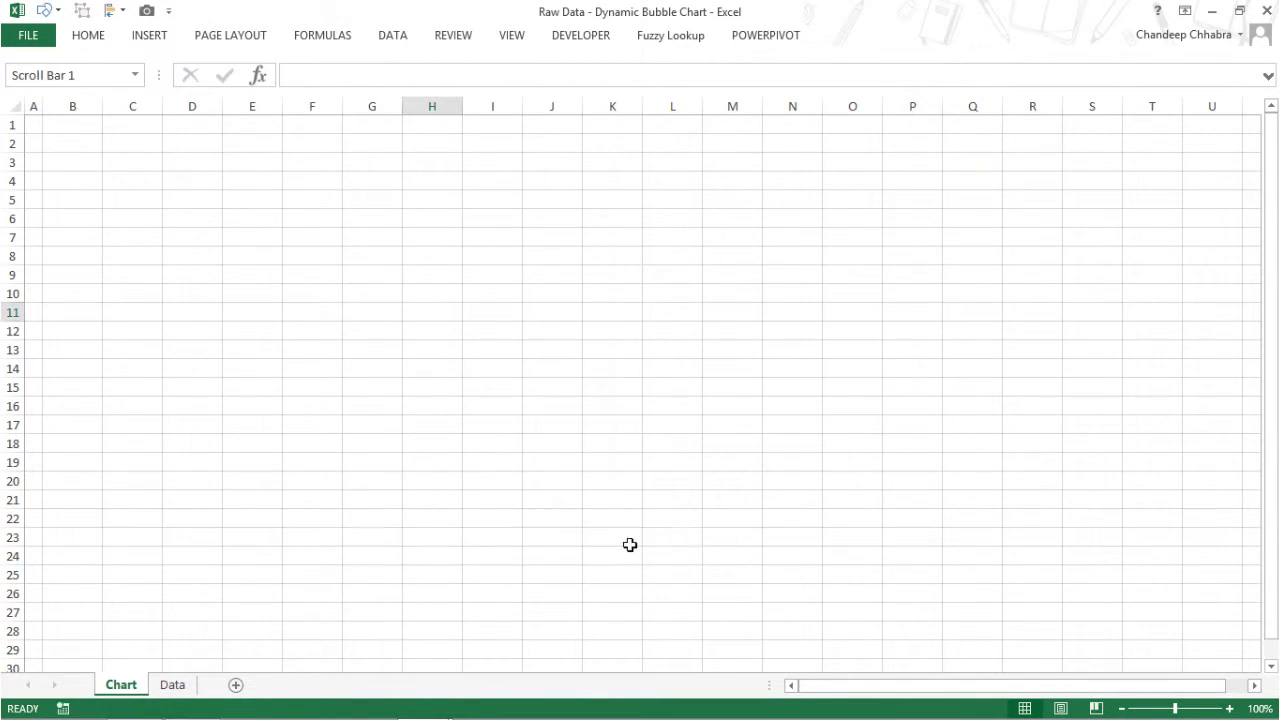
left_click_drag(589, 537, 556, 532)
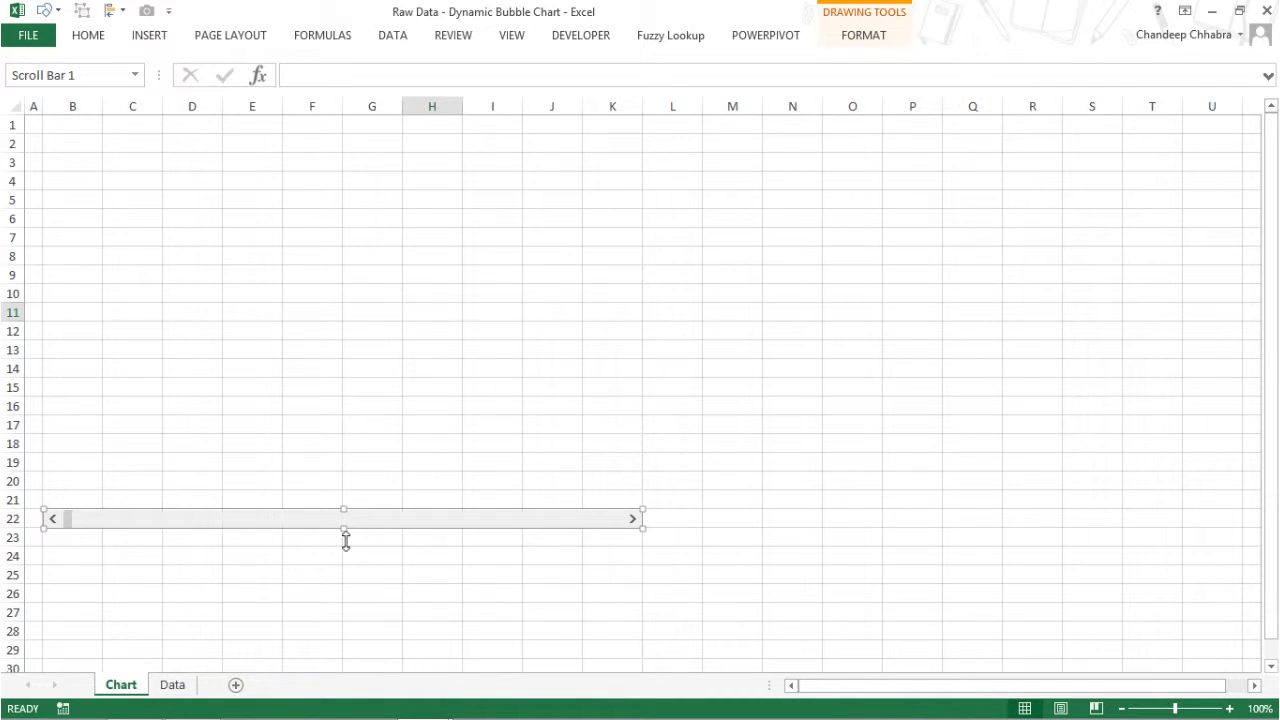
left_click_drag(345, 540, 358, 537)
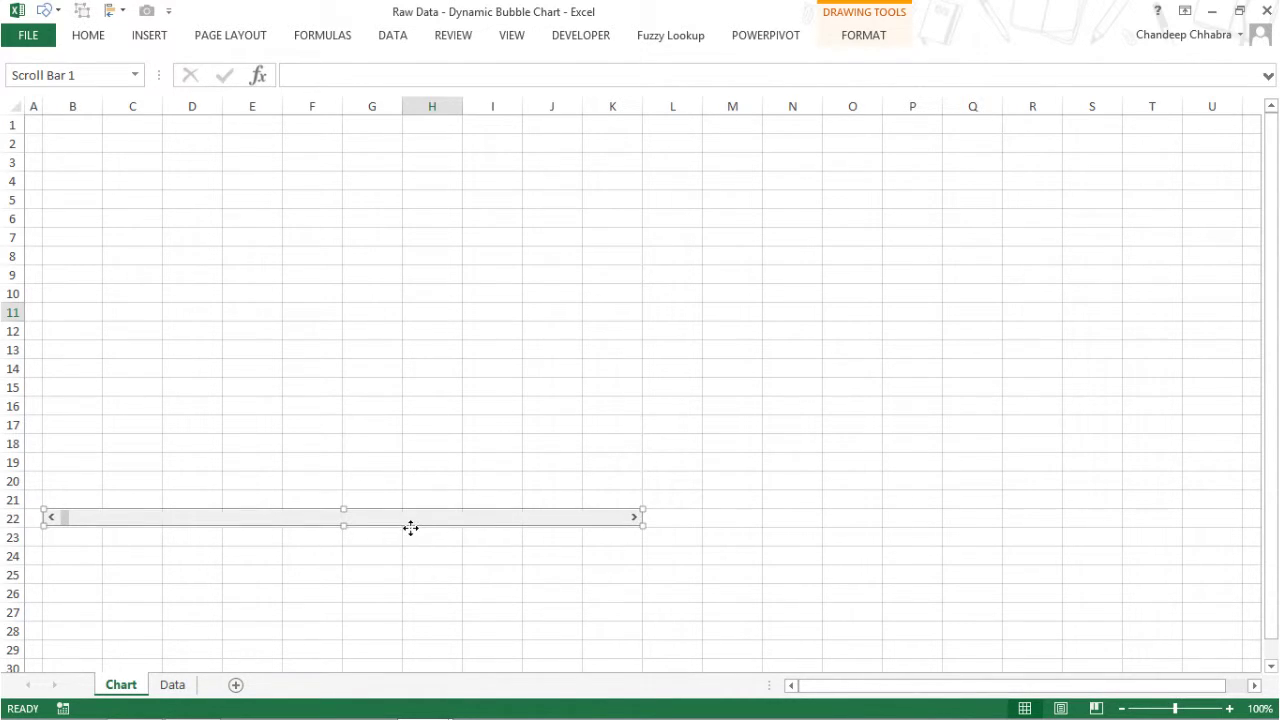
left_click(446, 632)
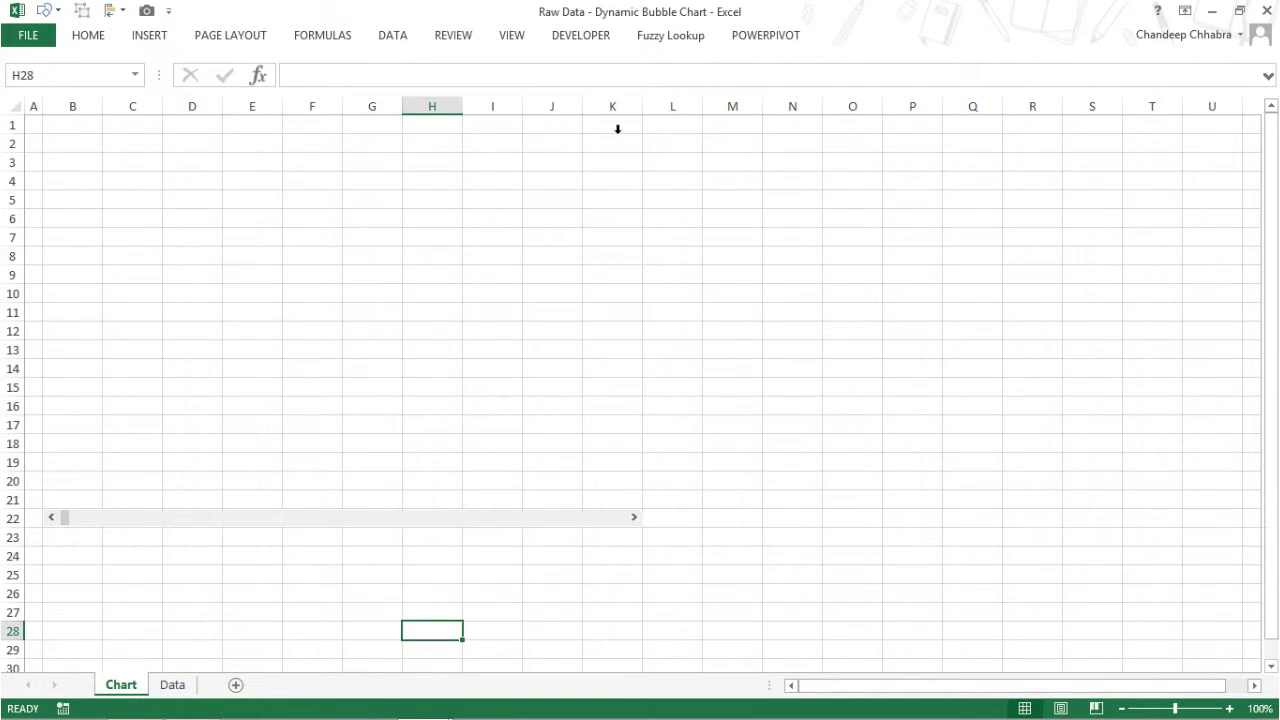
Step: Hide the gridlines on the Chart sheet
left_click(505, 40)
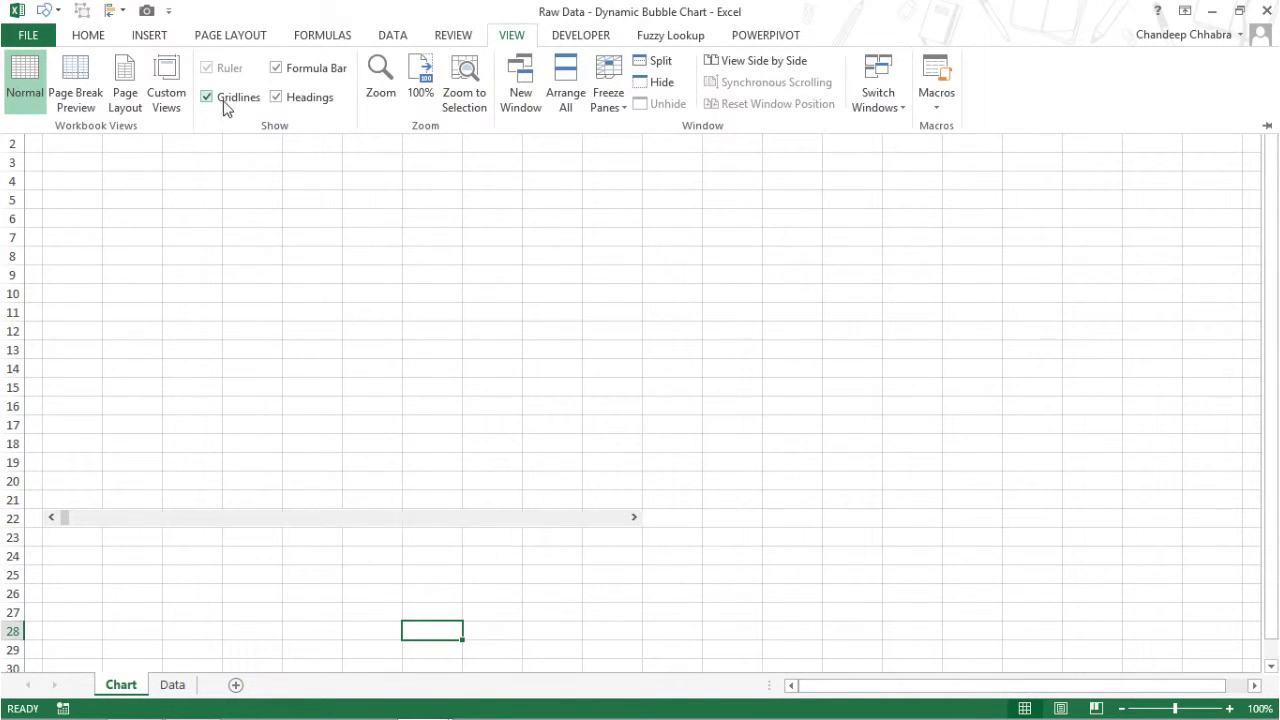
left_click(248, 104)
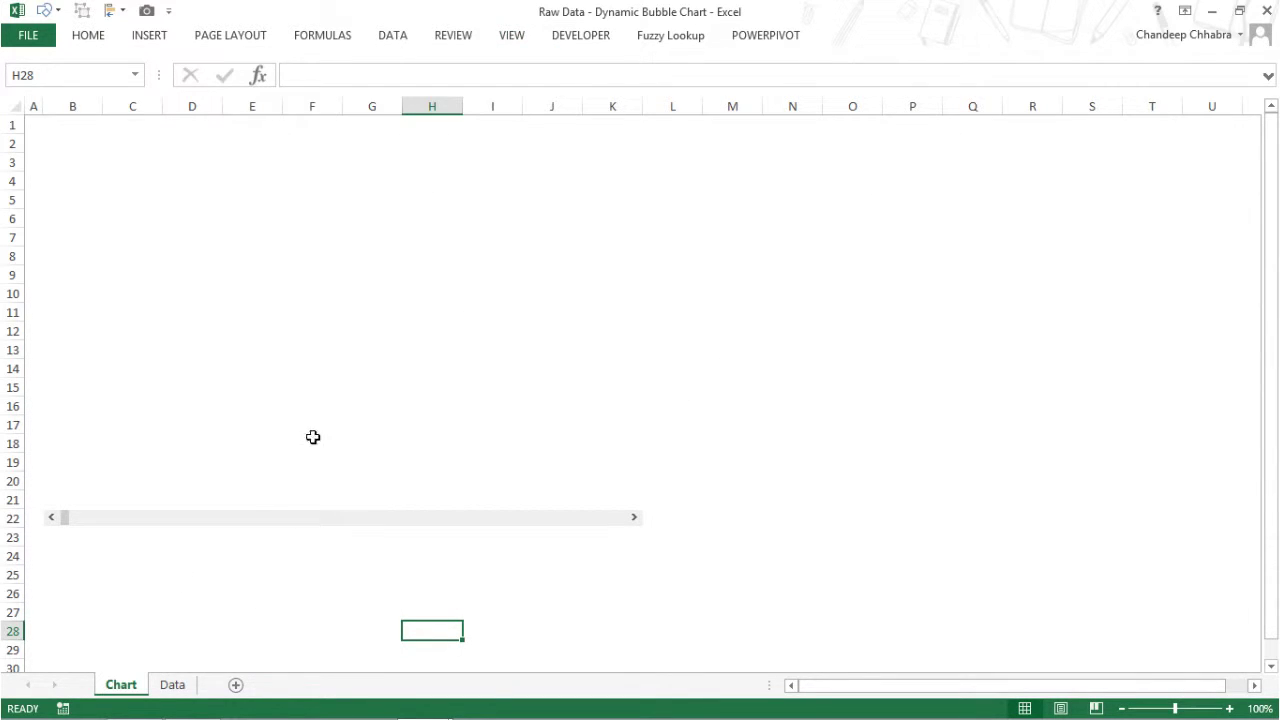
Step: Duplicate the horizontal scroll bar in row 22 and place the copy in row 17
left_click(345, 530, "ctrl")
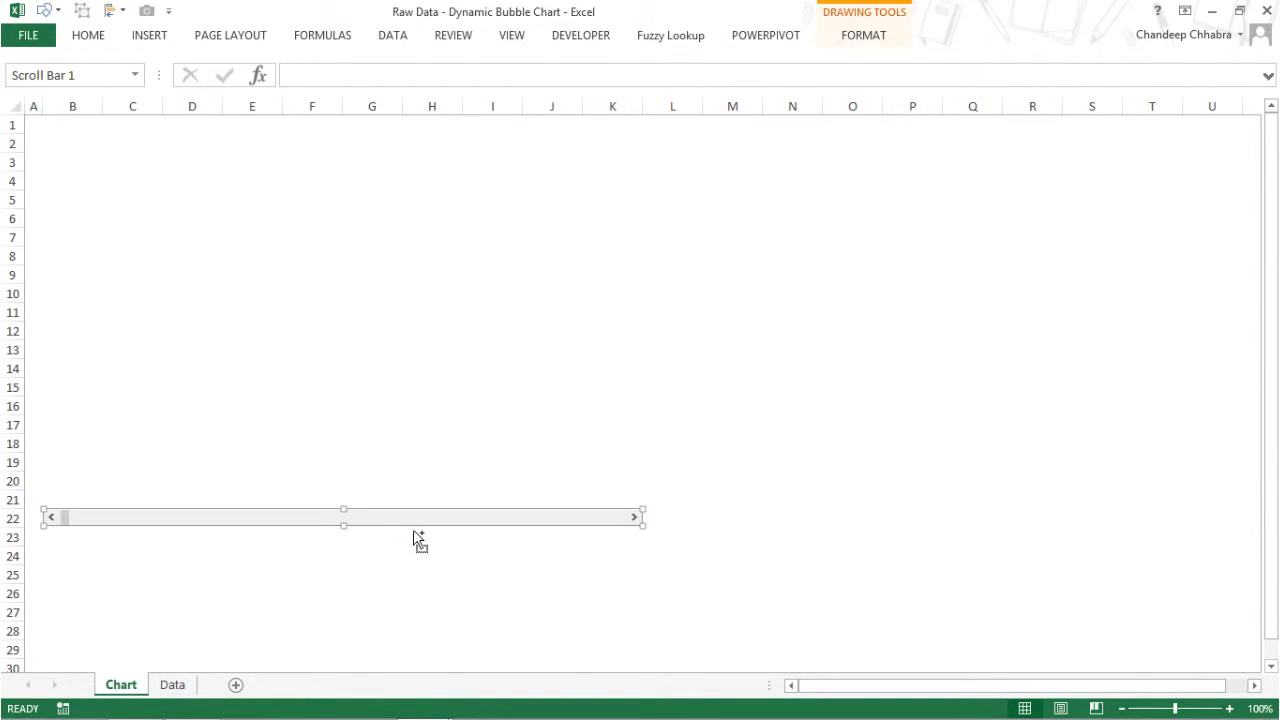
left_click_drag(420, 543, 414, 449)
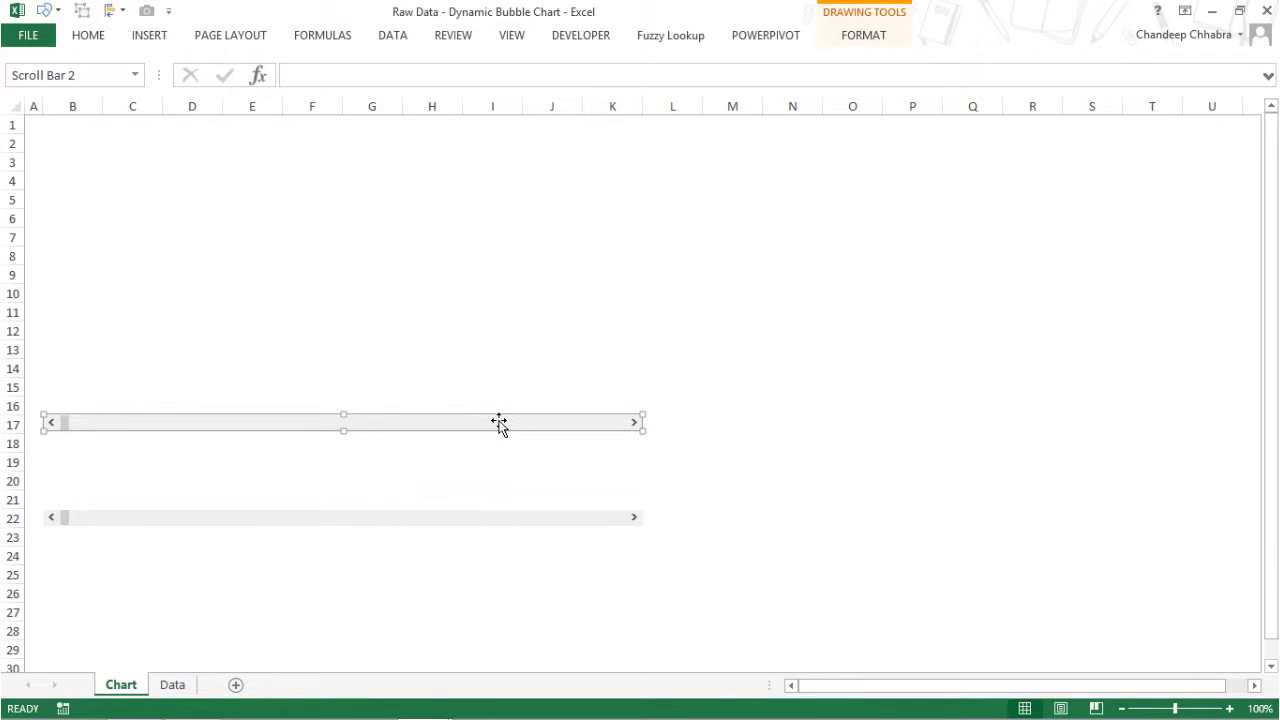
left_click(863, 35)
key("Escape")
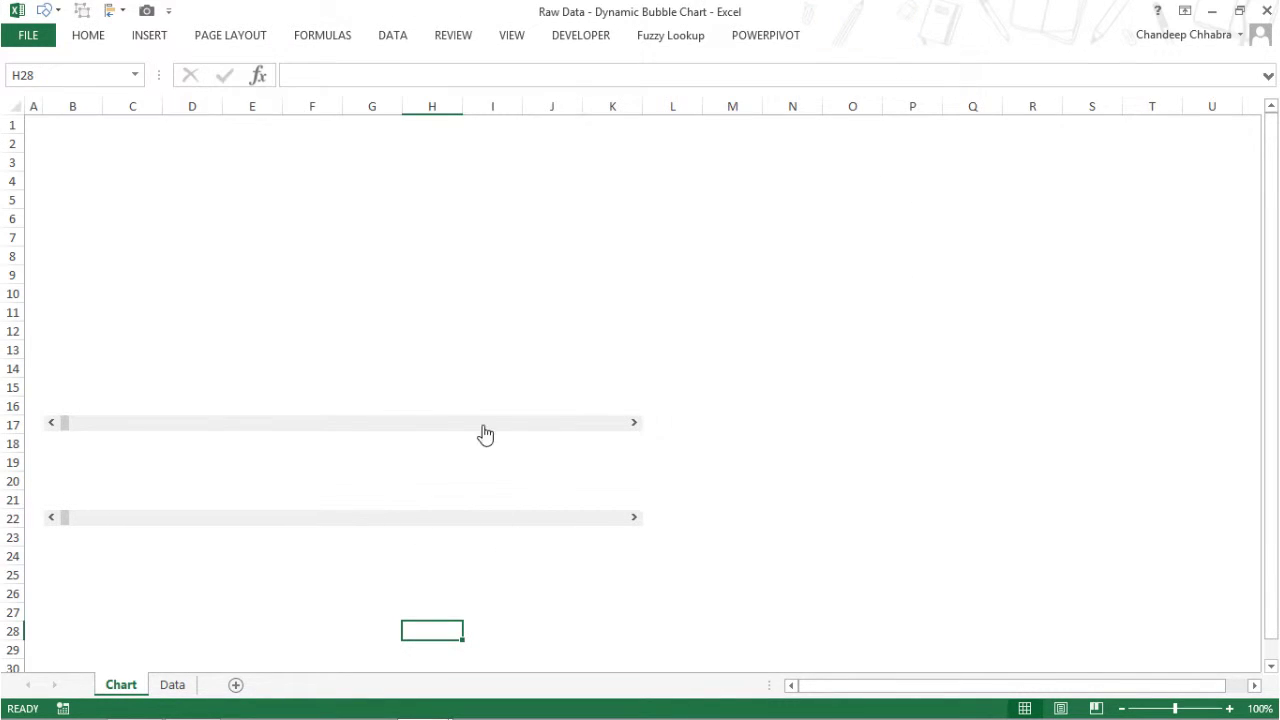
Step: Reshape the copied scroll bar into a thin vertical bar in column A, reaching from row 1 down to row 21
left_click(636, 424)
left_click(636, 424)
left_click(651, 431, "ctrl")
mouse_move(654, 426)
left_mouse_down()
mouse_move(16, 150)
mouse_move(46, 154)
mouse_move(44, 132)
left_mouse_up()
left_click(47, 129)
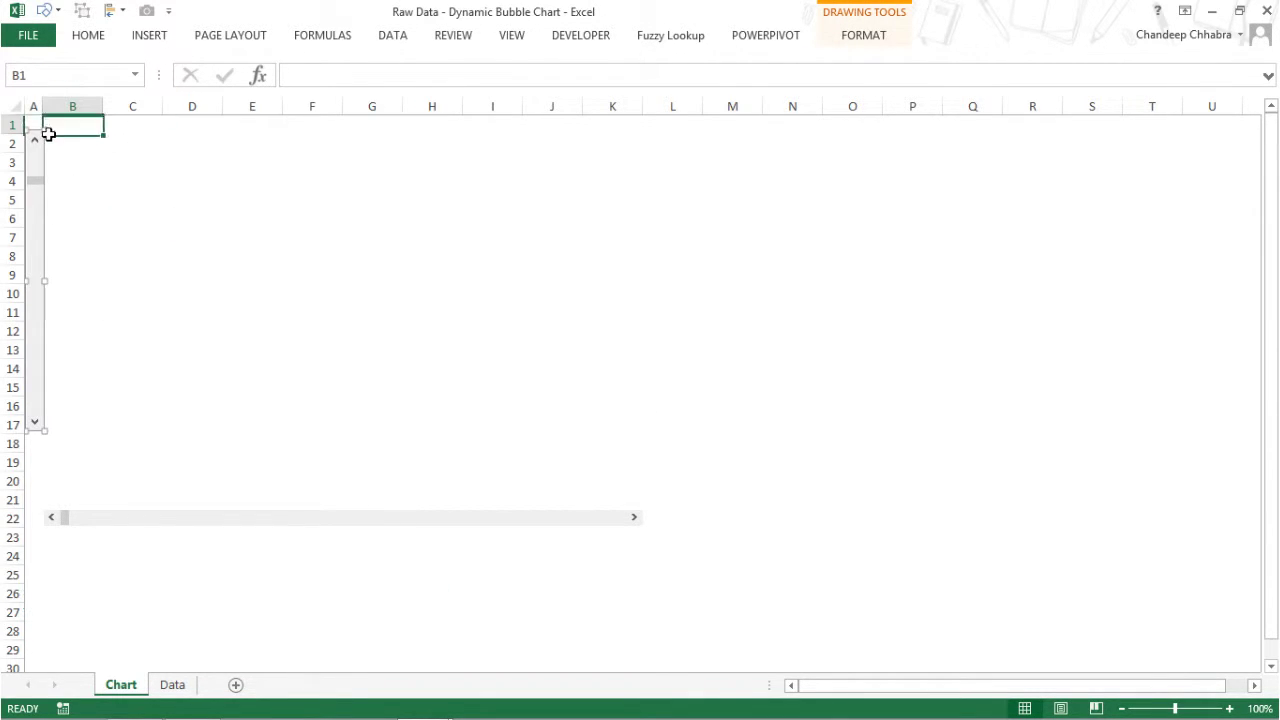
left_click(48, 148, "ctrl")
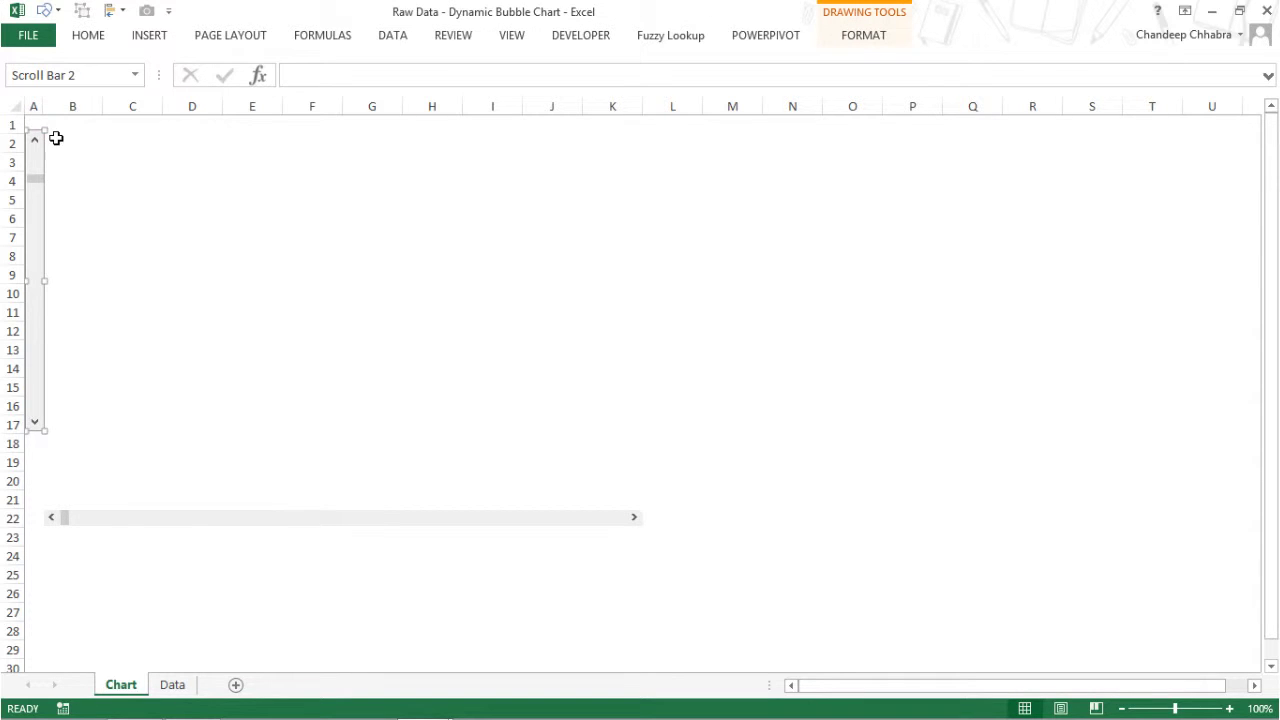
left_click_drag(60, 143, 44, 156)
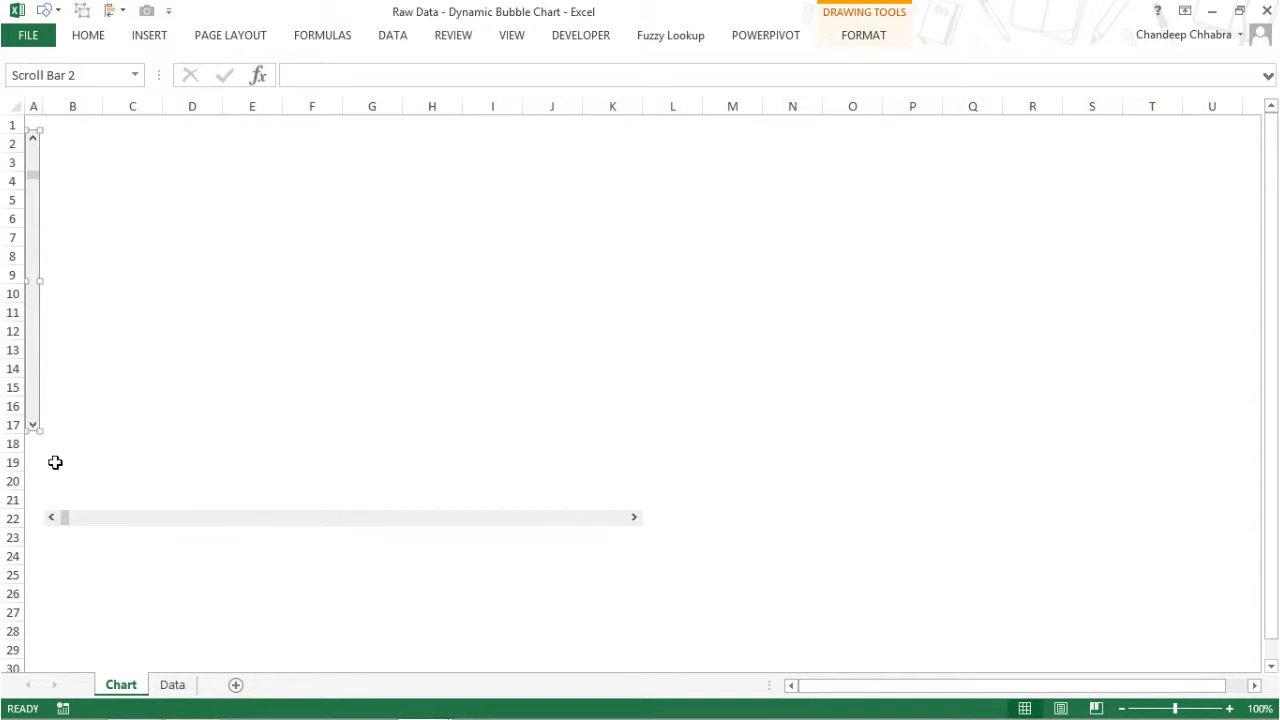
left_click_drag(44, 433, 52, 515)
left_click(230, 488)
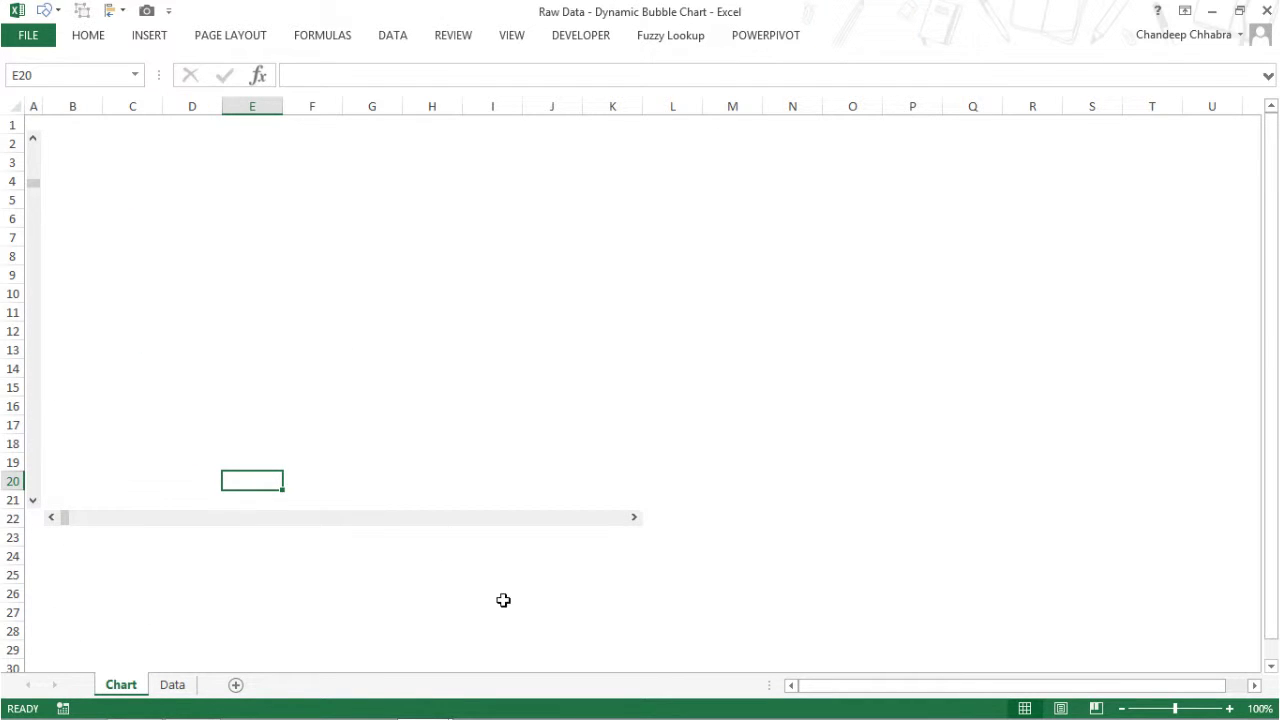
Step: Try out the horizontal scroll bar by moving its slider back and forth along the track
left_click(508, 525)
left_click(303, 537)
left_click(186, 523)
left_click(160, 523)
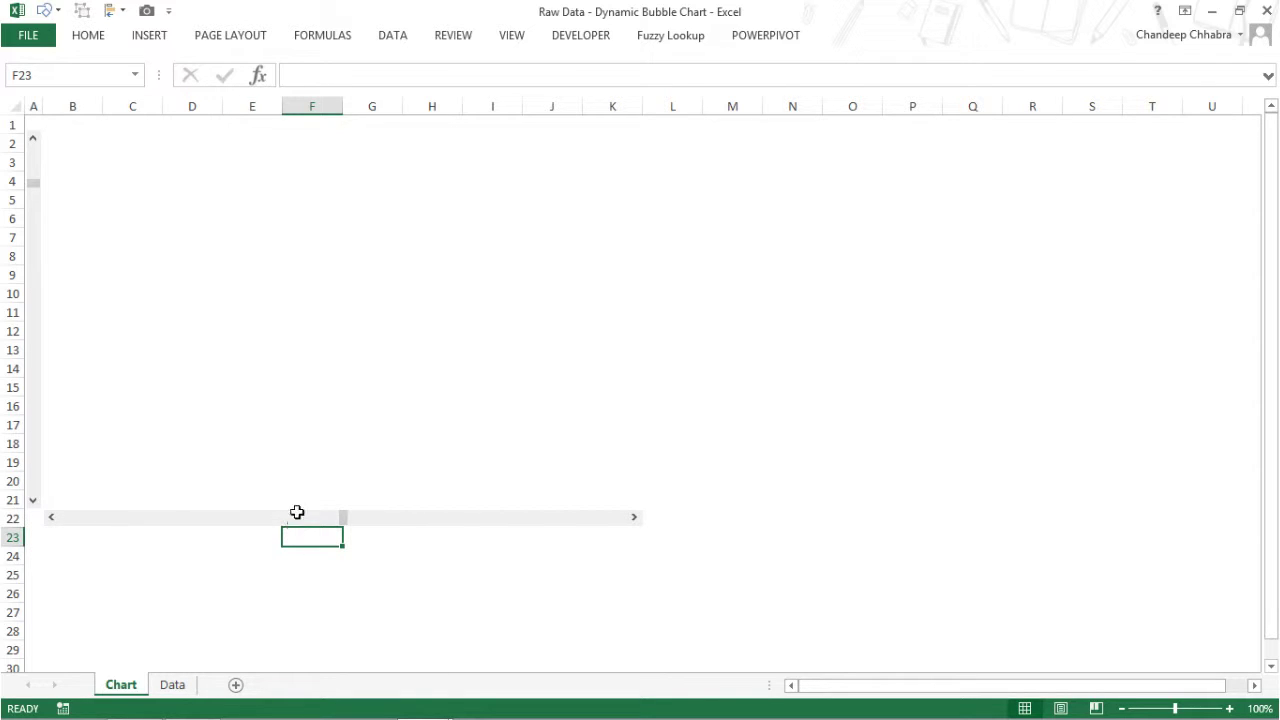
Step: Link the horizontal scroll bar to cell T4 in its control format settings
right_click(549, 526)
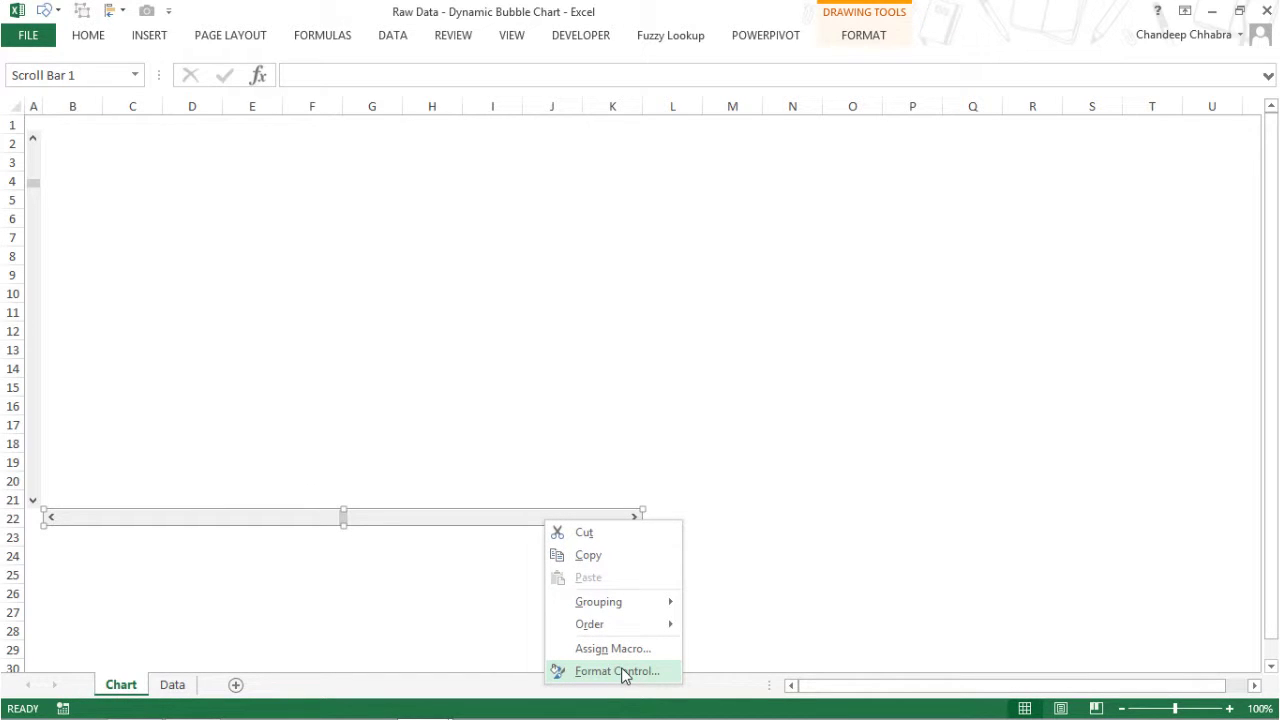
left_click(621, 668)
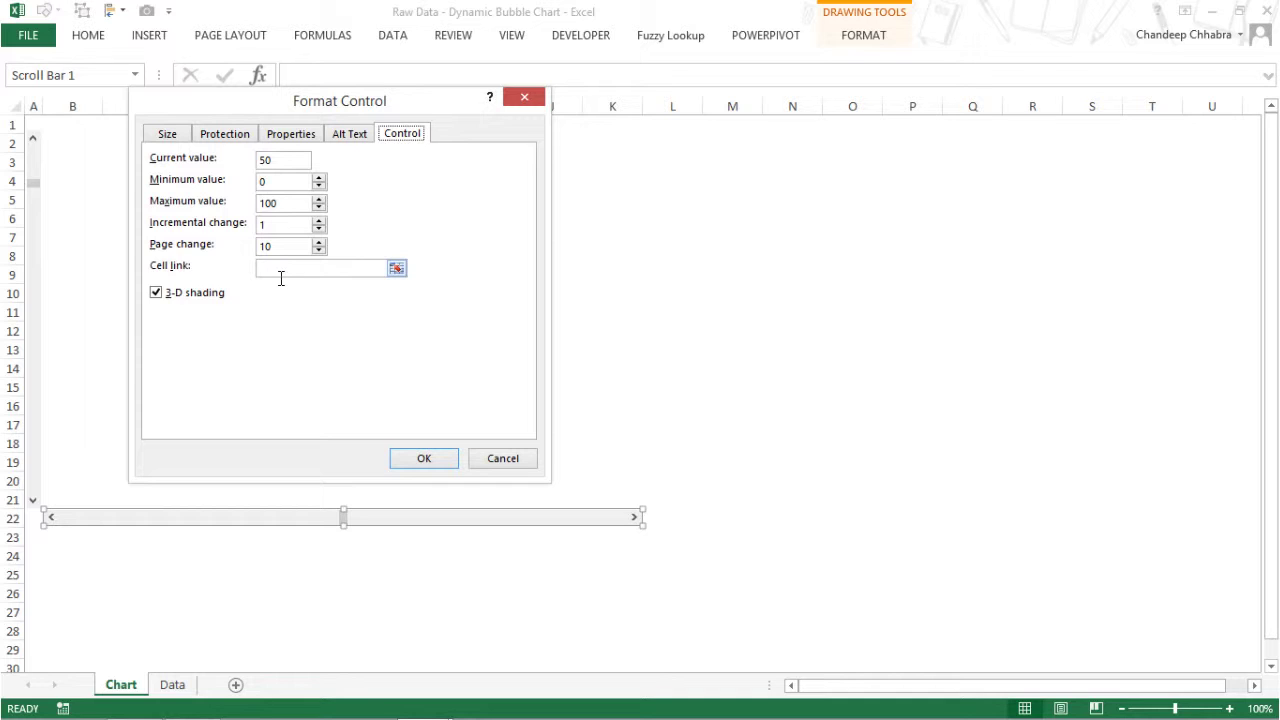
left_click(281, 278)
left_click(1160, 189)
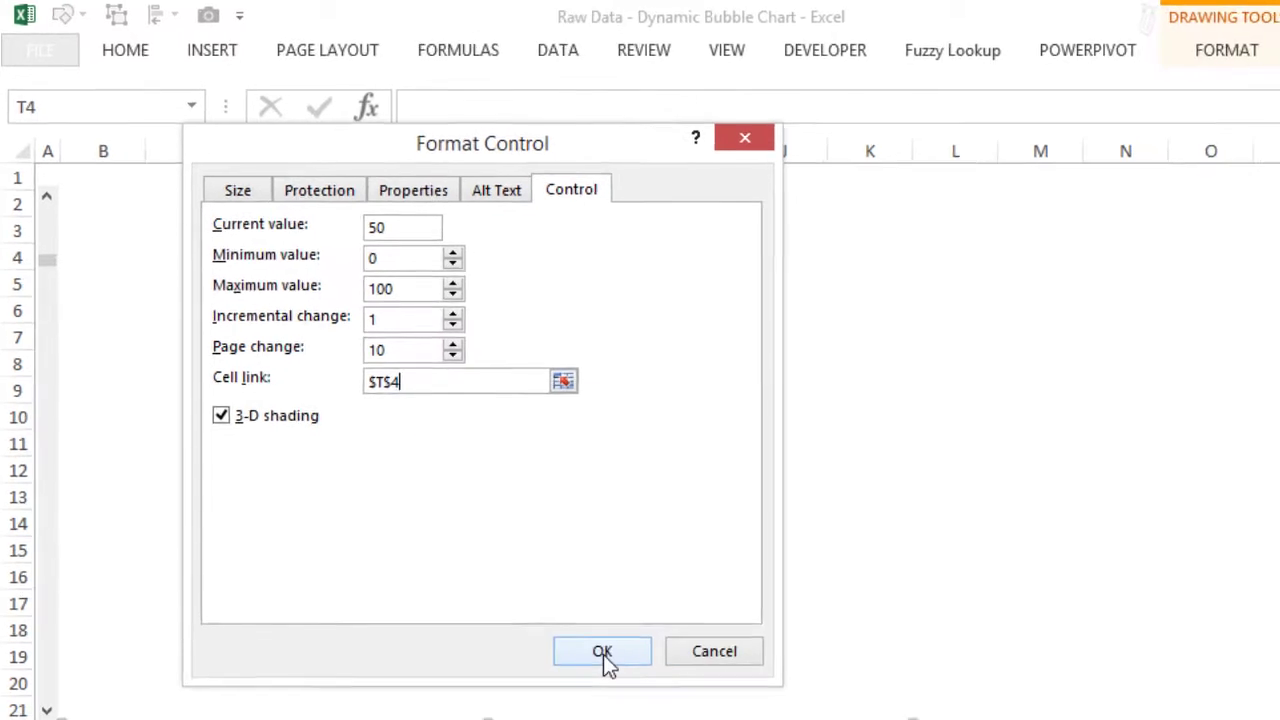
left_click(630, 683)
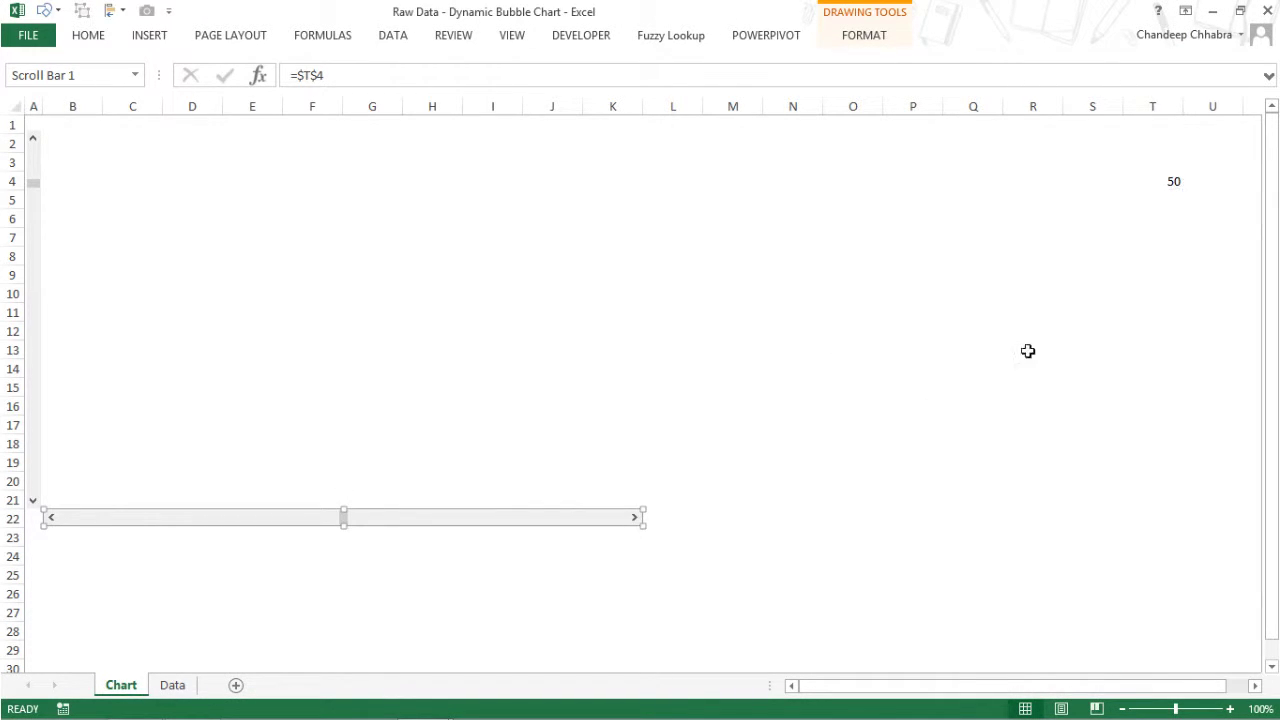
Step: Advance the horizontal scroll bar to 94 and name its linked cell T4 Prfit.Cutoff
left_click(973, 387)
left_click(518, 519)
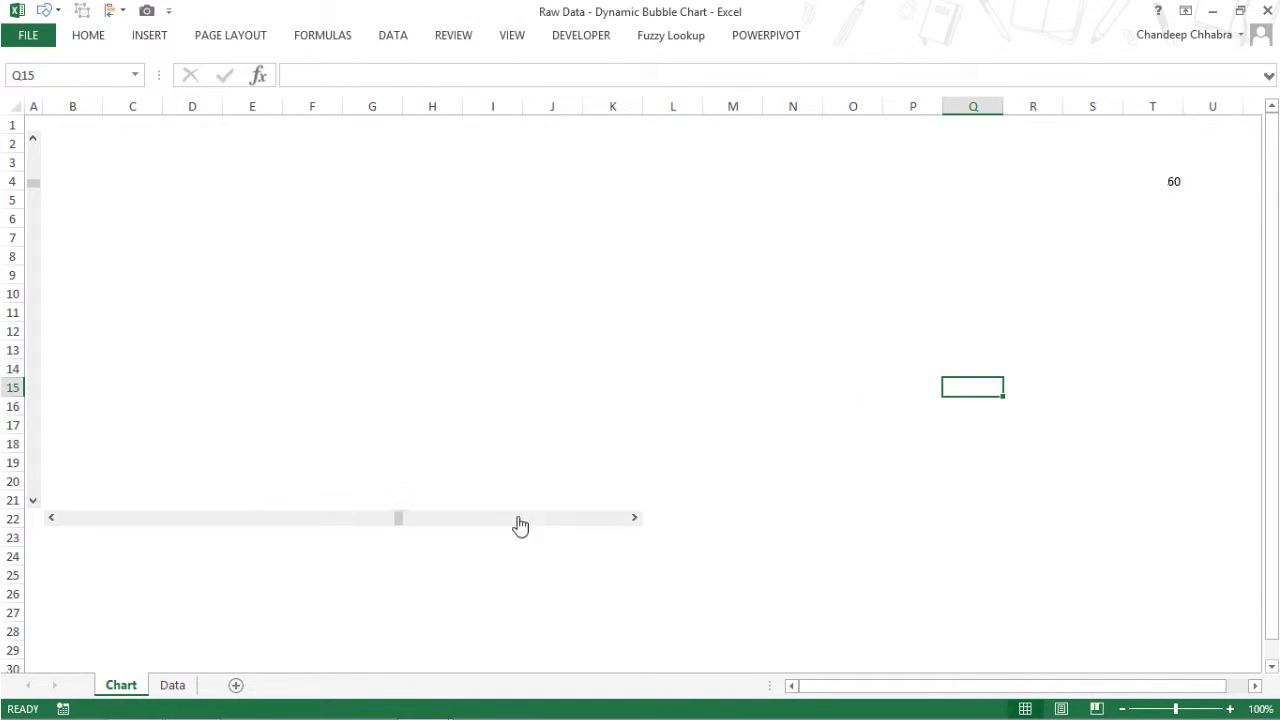
left_click(588, 519)
left_click(579, 520)
left_click(579, 520)
left_click(636, 518)
left_click(636, 518)
left_click(636, 518)
left_click(636, 518)
left_click(1174, 186)
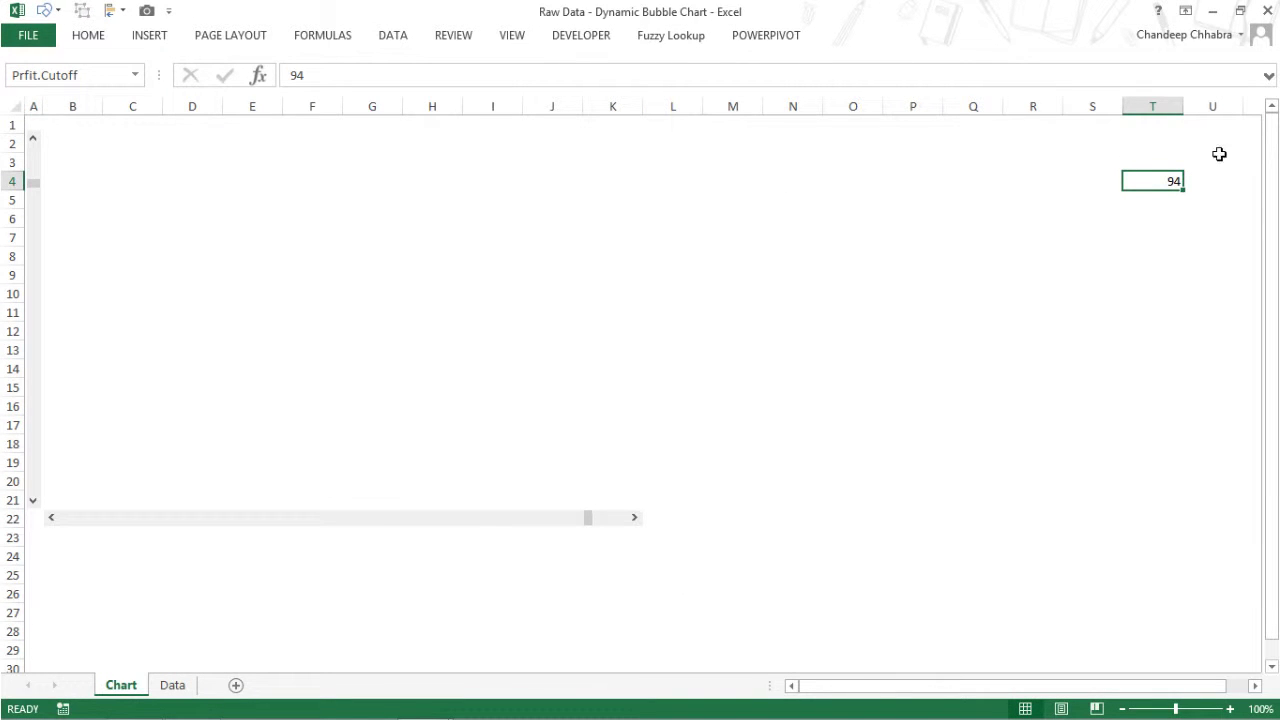
Step: Link the vertical scroll bar in column A to cell T3 in its control format settings
right_click(38, 253)
left_click(107, 406)
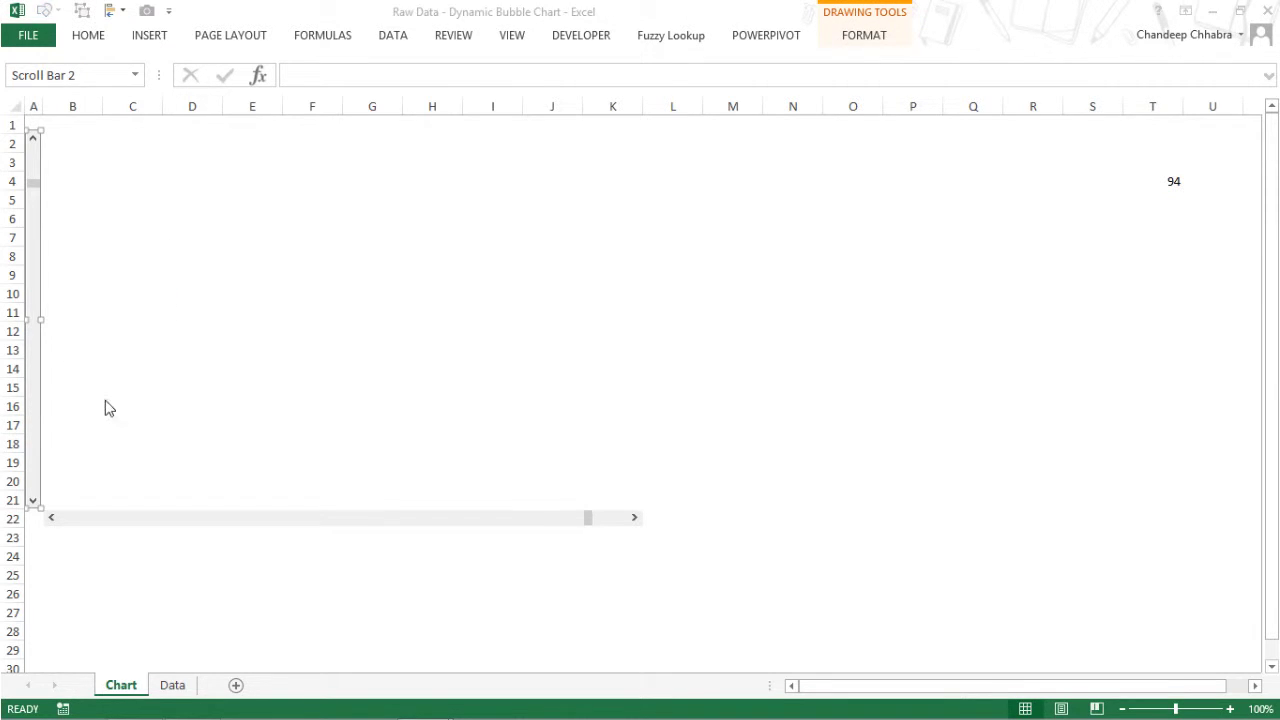
left_click(294, 272)
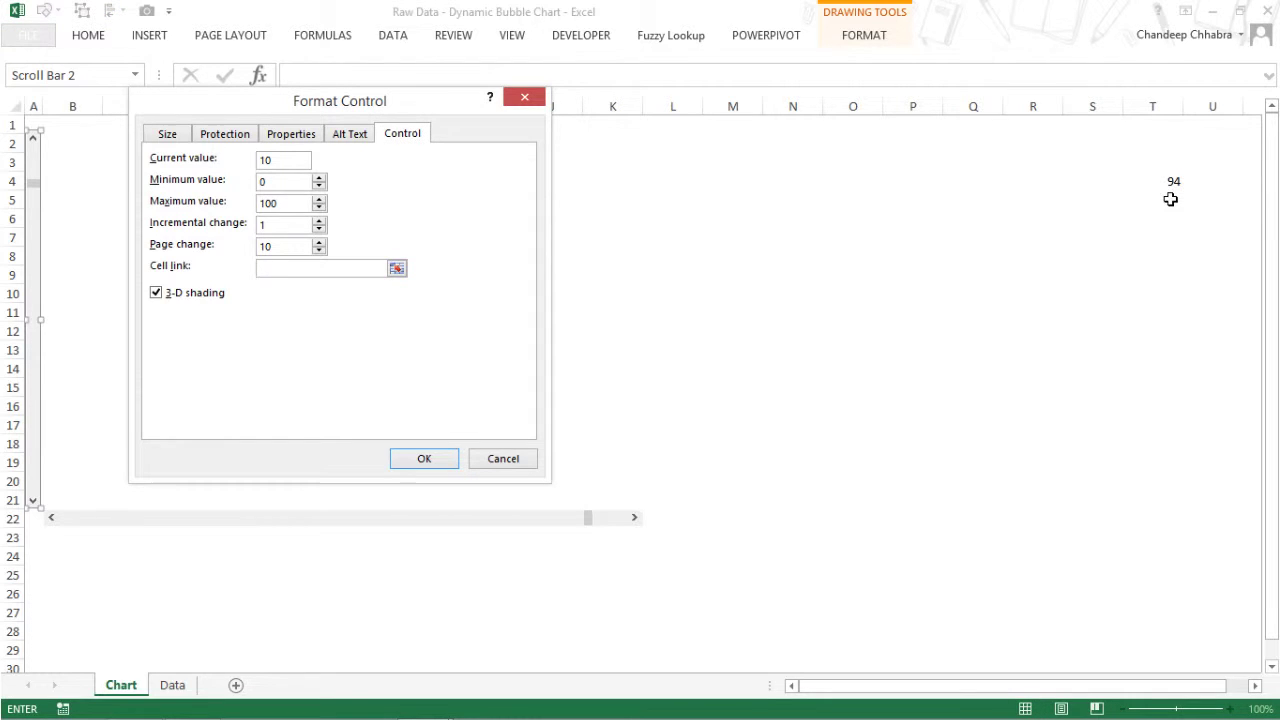
left_click(1170, 167)
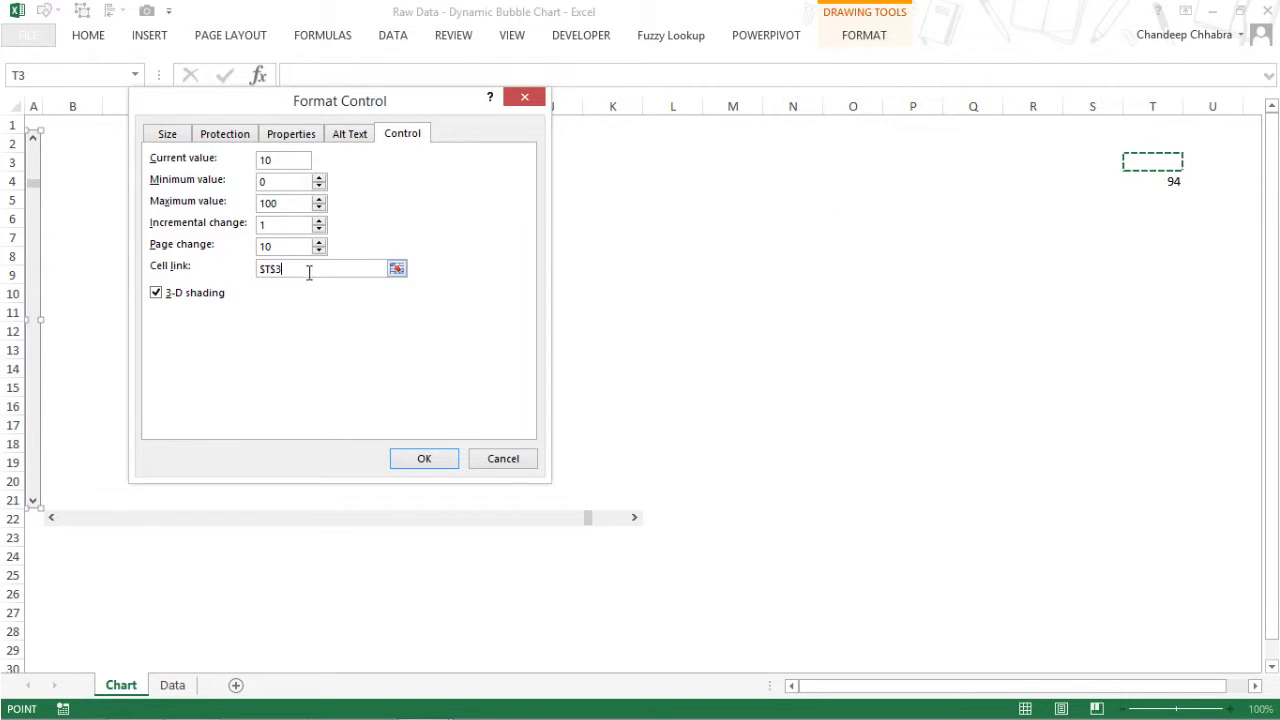
left_click(438, 459)
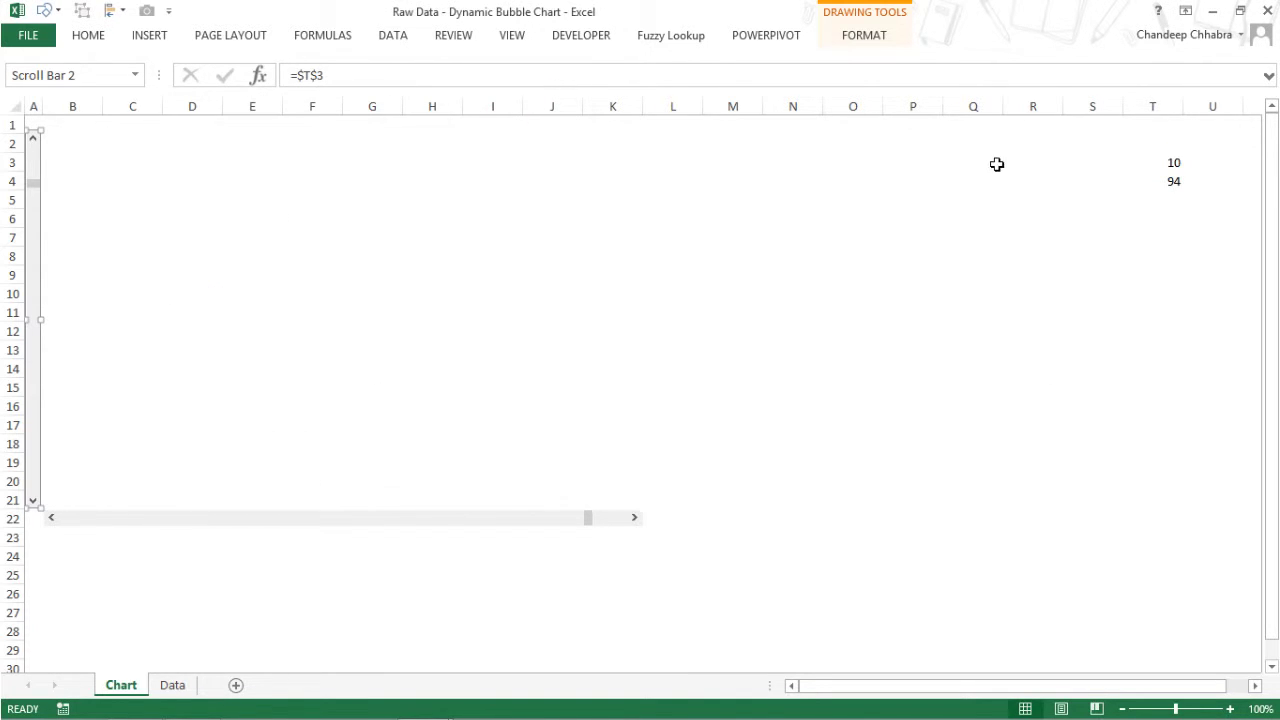
Step: Name cell T3 Sales.Cutoff
left_click(1169, 163)
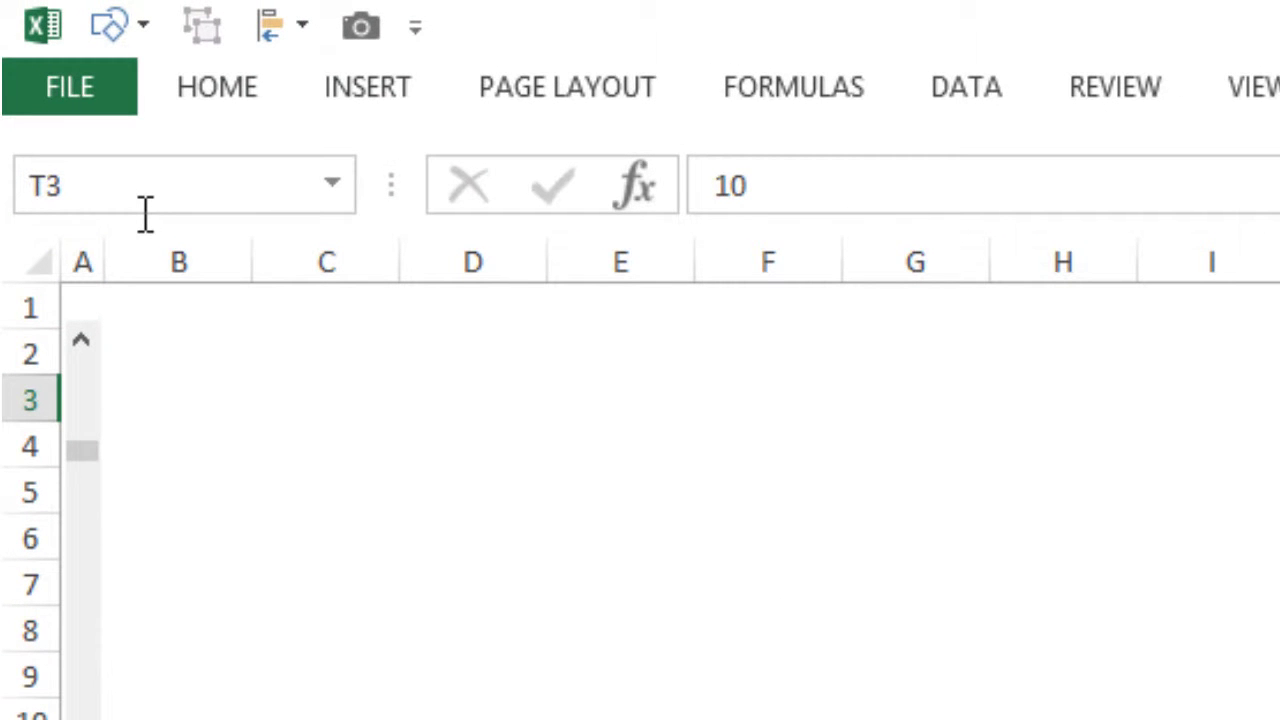
left_click(146, 212)
key("BackSpace")
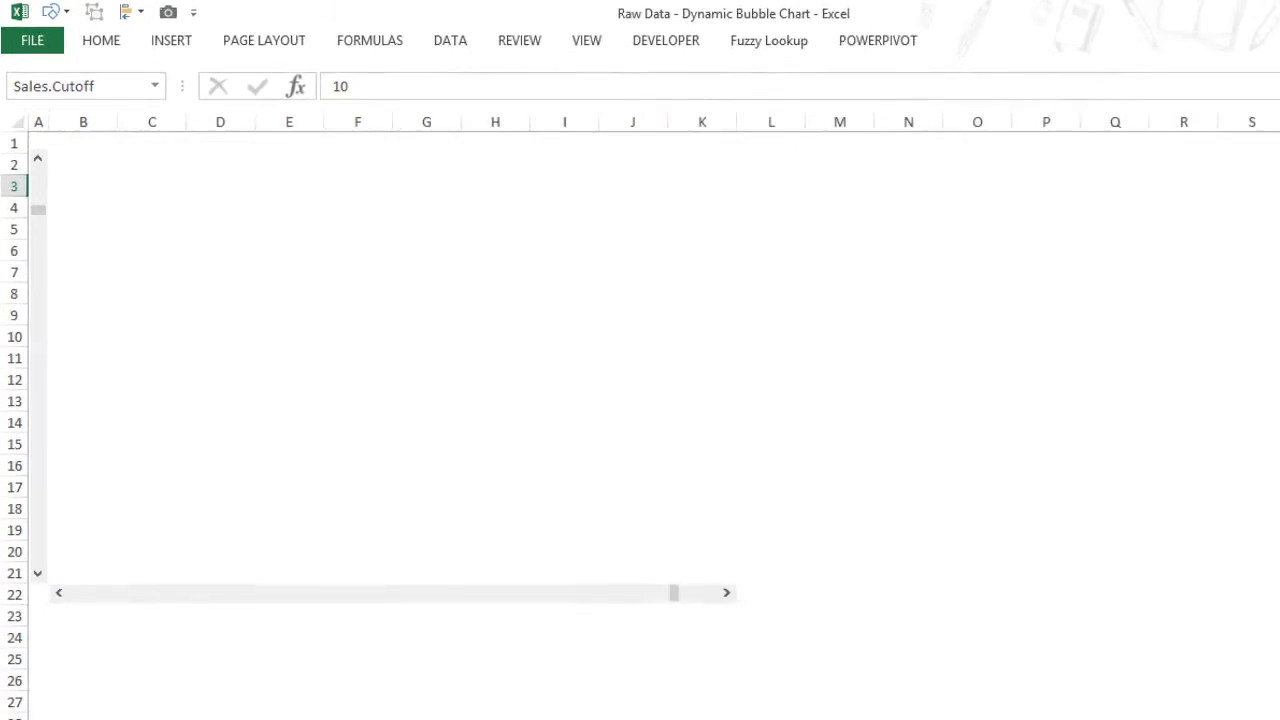
Step: Enter the formula =Prfit.Cutoff/100 in cell U4
left_click(1168, 181)
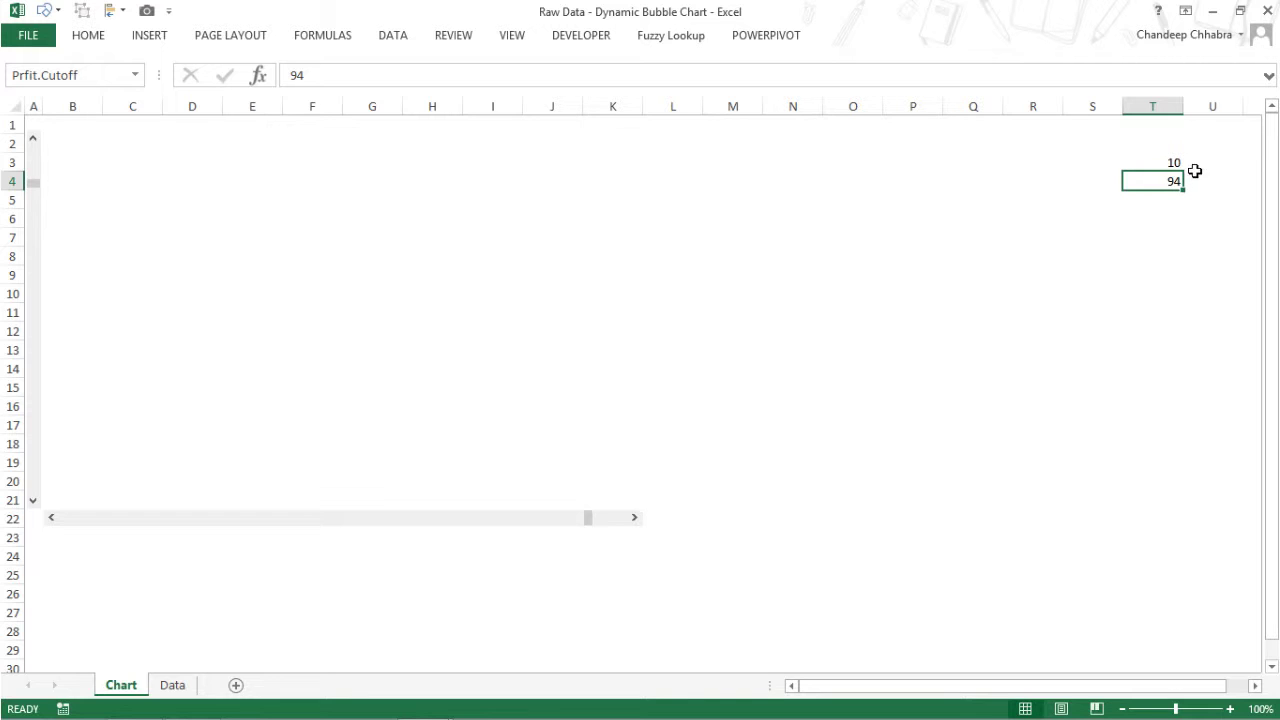
left_click(1220, 189)
type("=Prfit.Cutoff/")
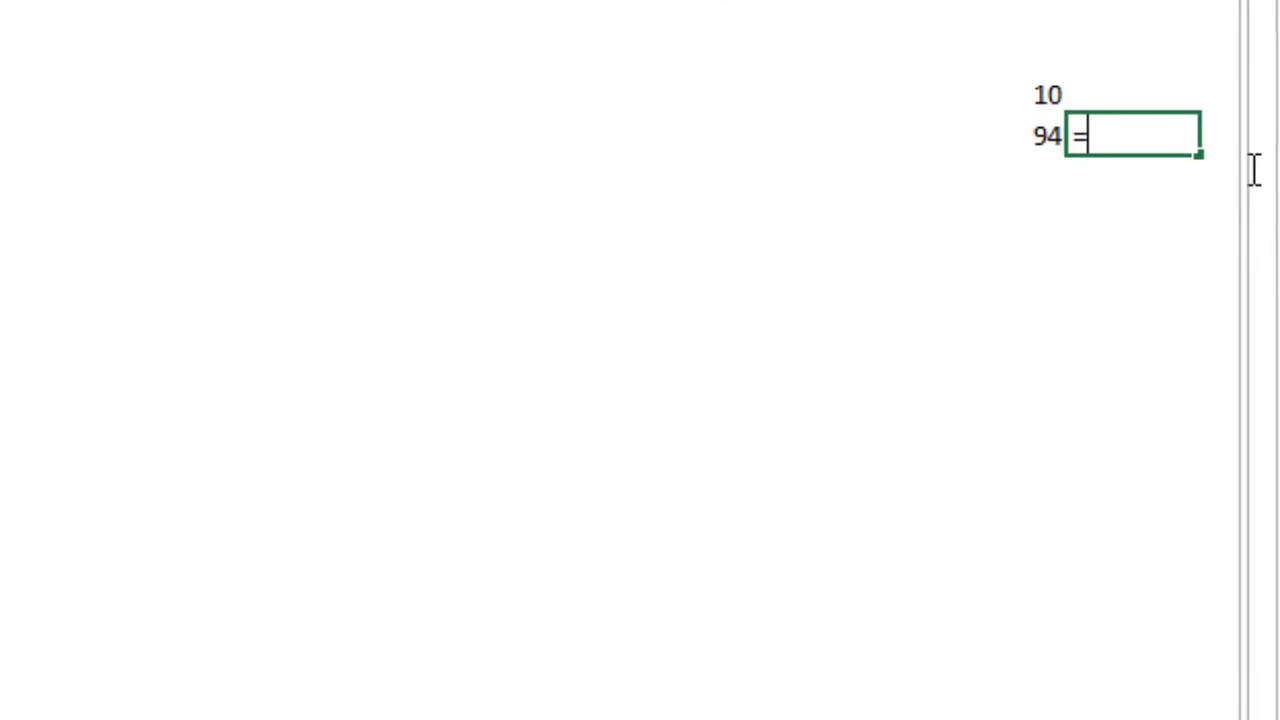
type("10")
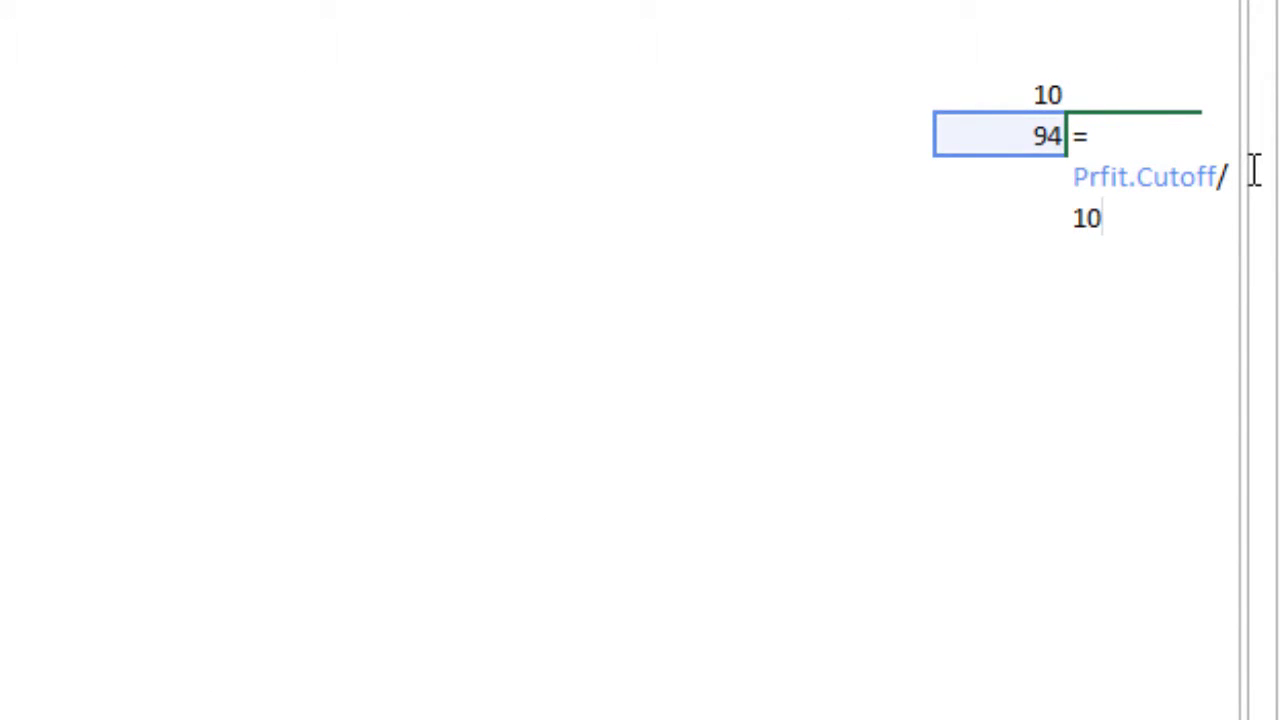
type("0")
key("Return")
key("Up")
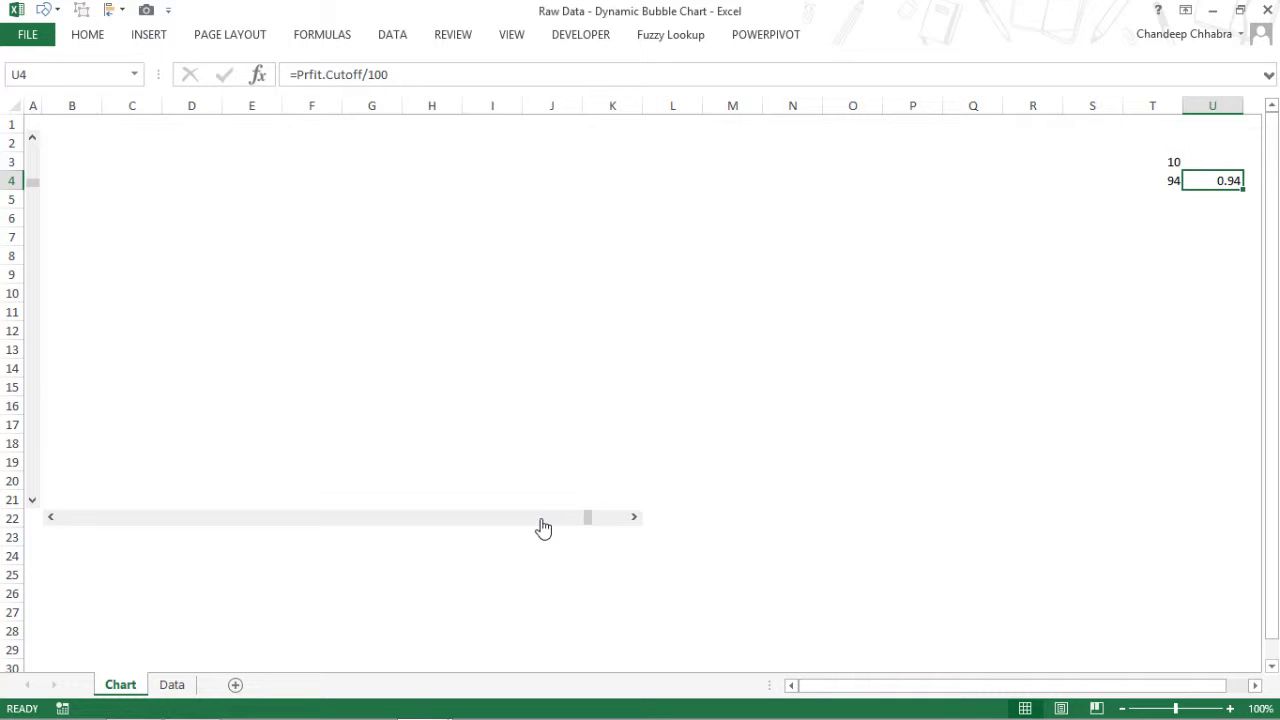
Step: Set the horizontal scroll bar's maximum value to 90
right_click(543, 527)
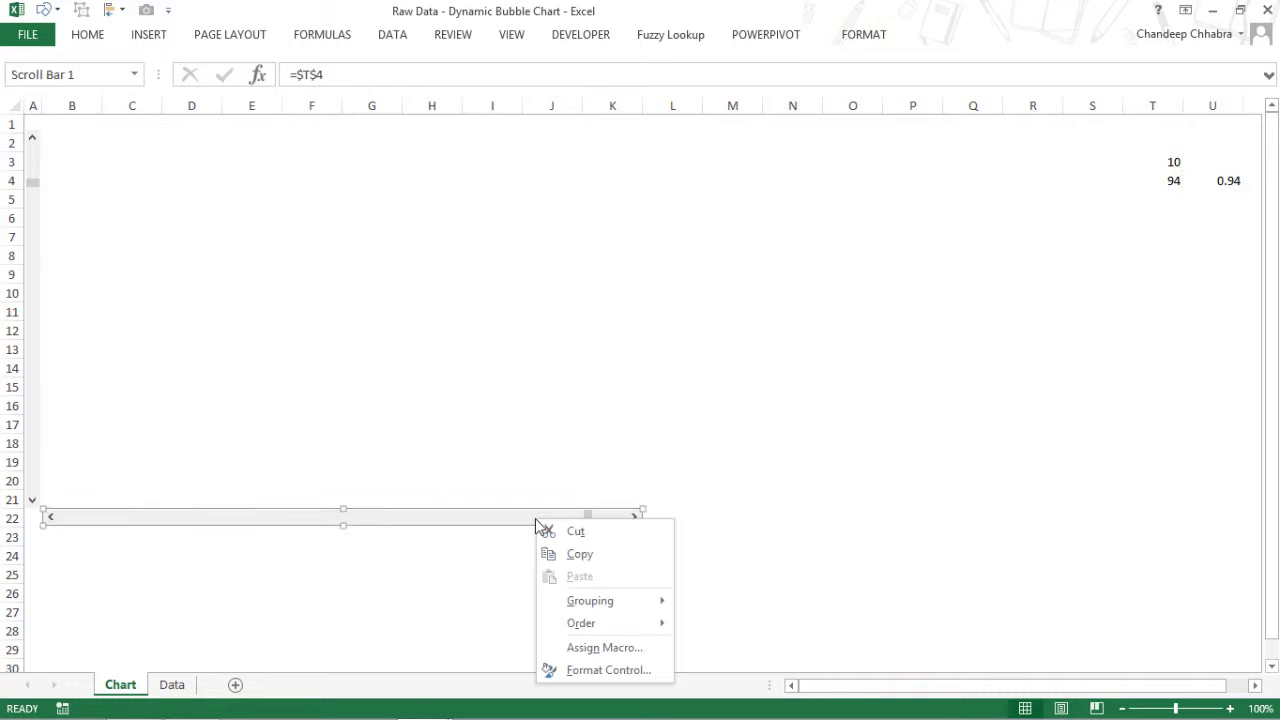
left_click(620, 679)
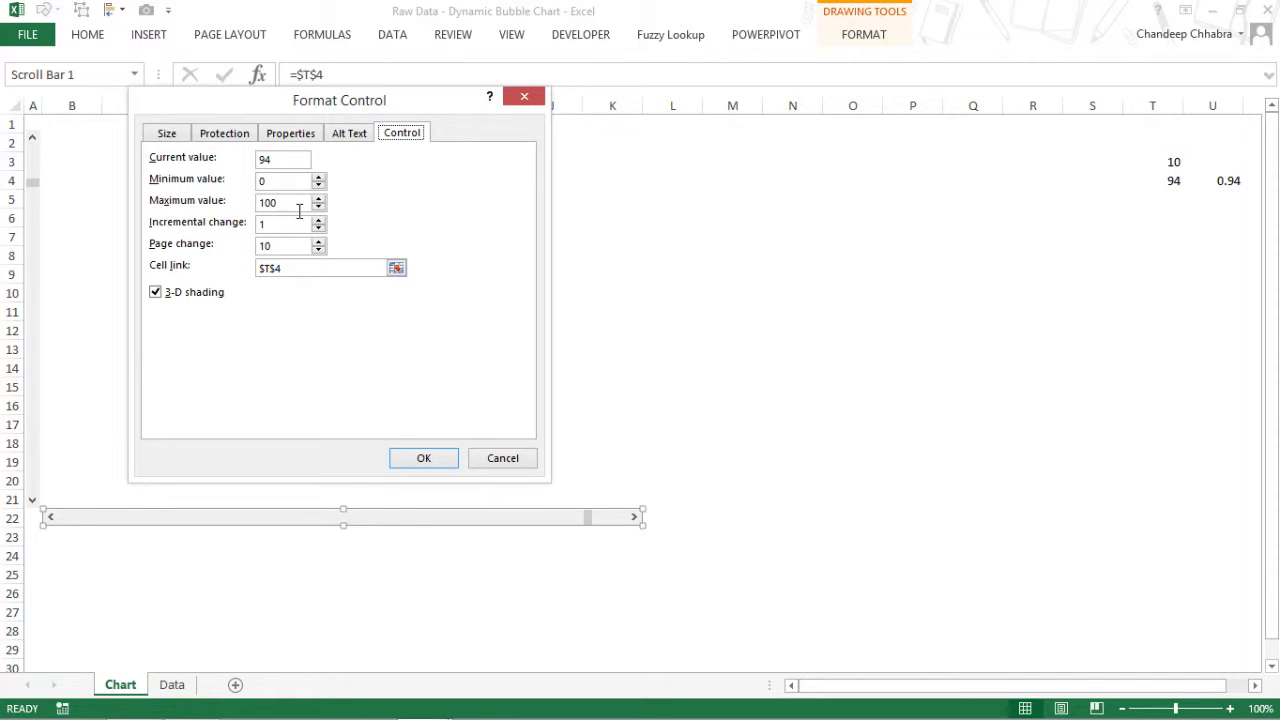
left_click(299, 208)
left_click(423, 458)
left_click(1045, 467)
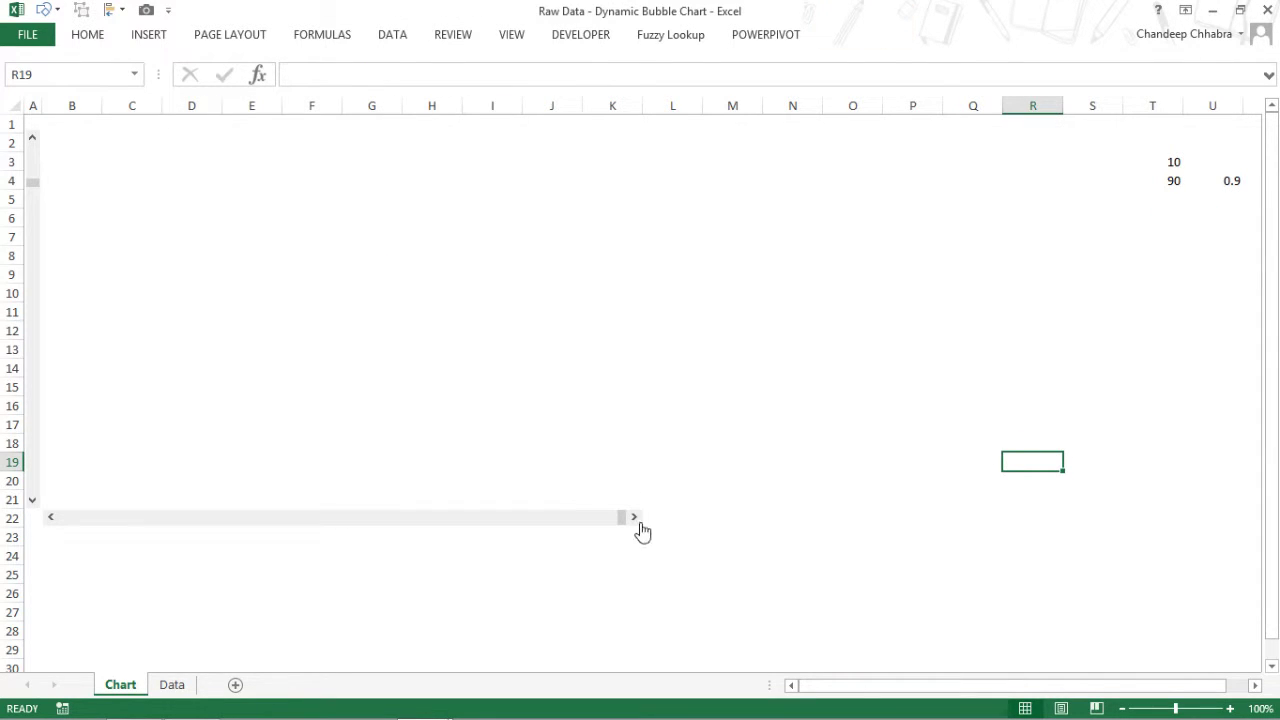
Step: Examine the formula in cell U4 and the named cell T4 that it references
left_click(1239, 184)
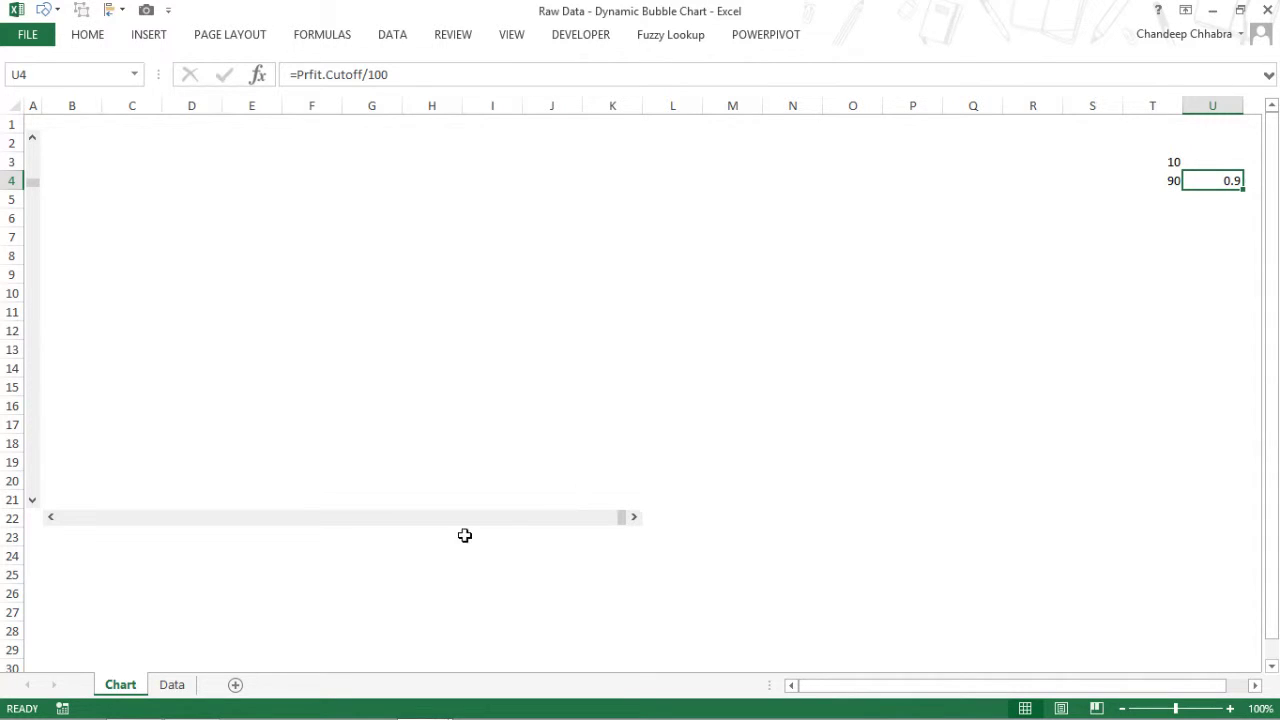
key("F2")
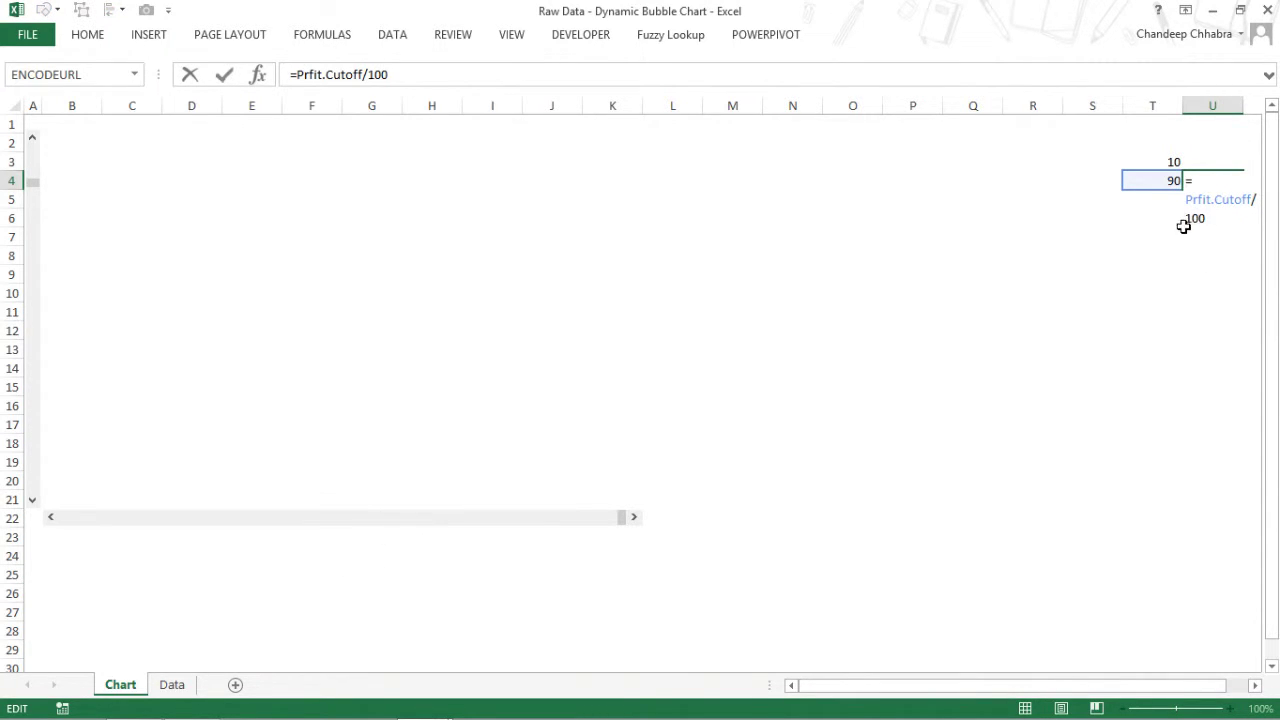
key("Escape")
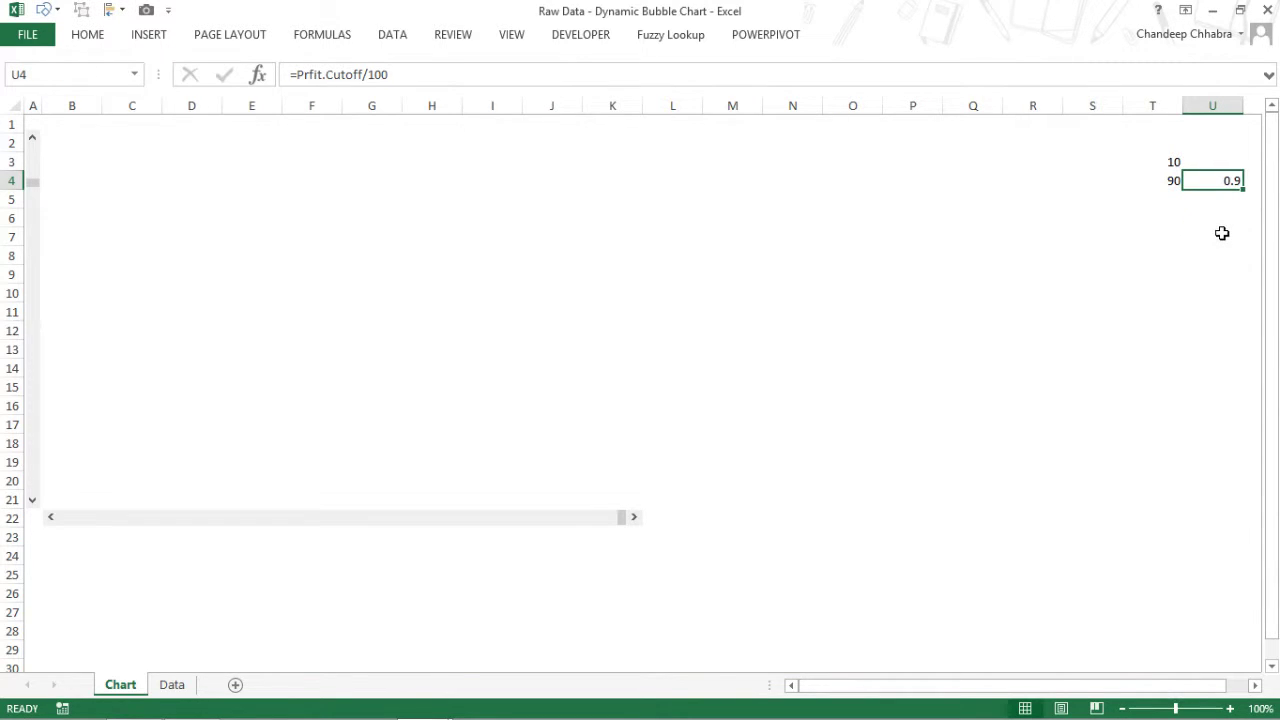
left_click(1173, 186)
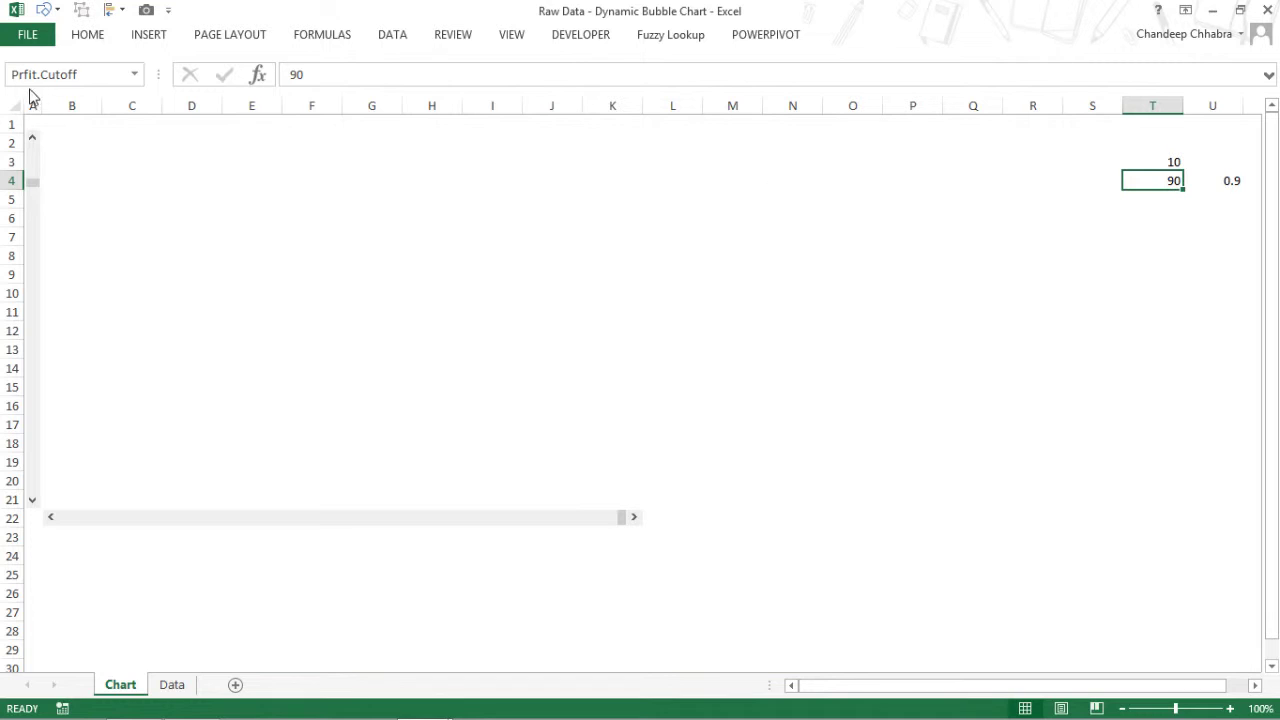
left_click(1234, 186)
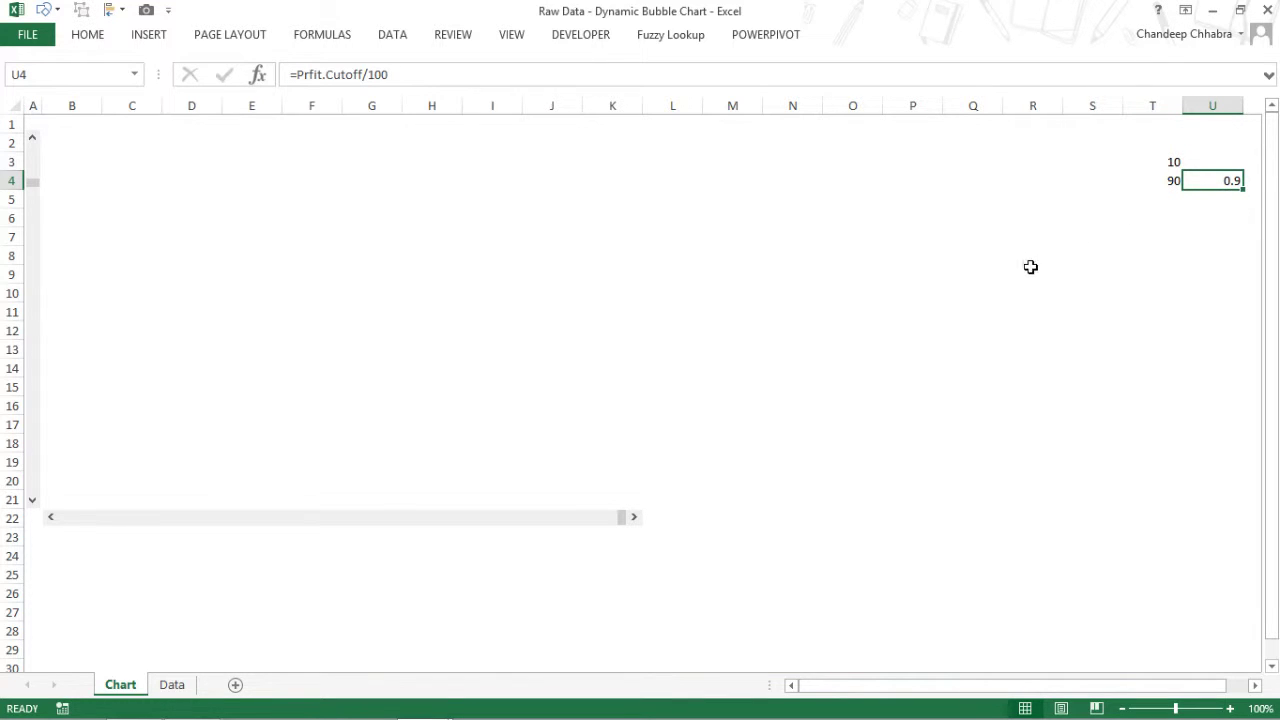
Step: Redirect the defined name Prfit.Cutoff to cell U4 on the Chart sheet and save the changed reference
left_click(322, 38)
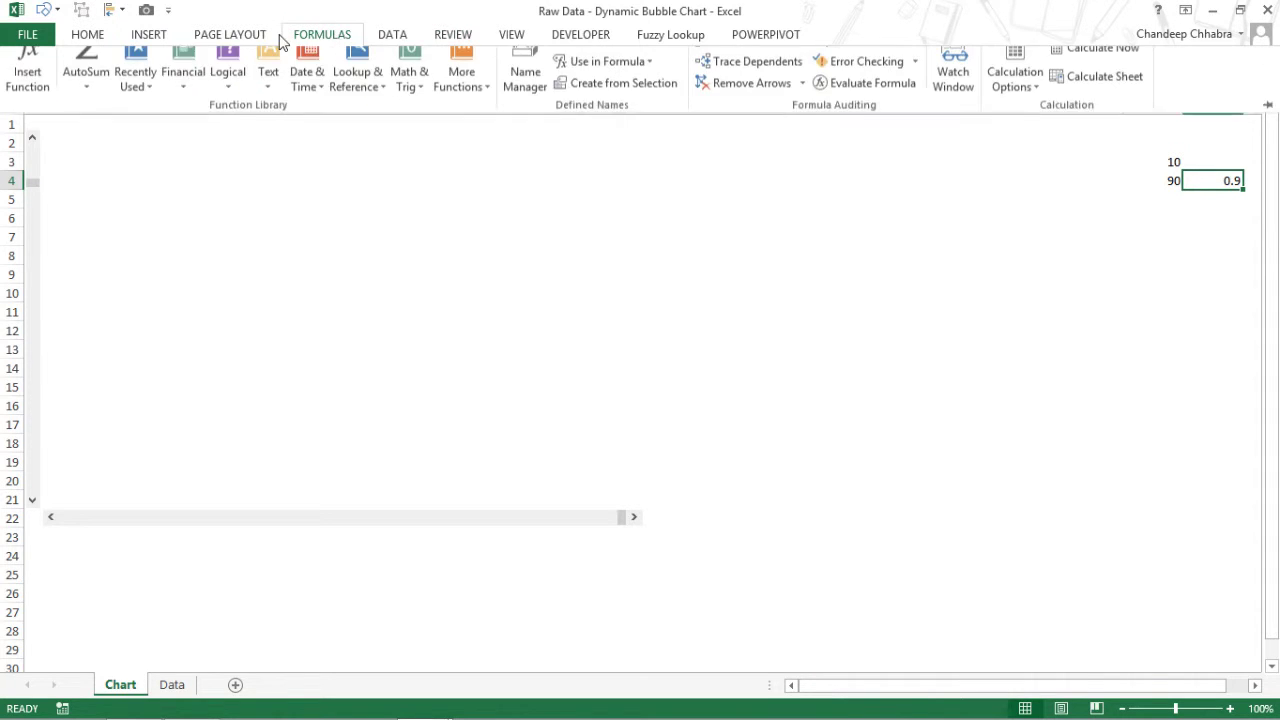
left_click(522, 78)
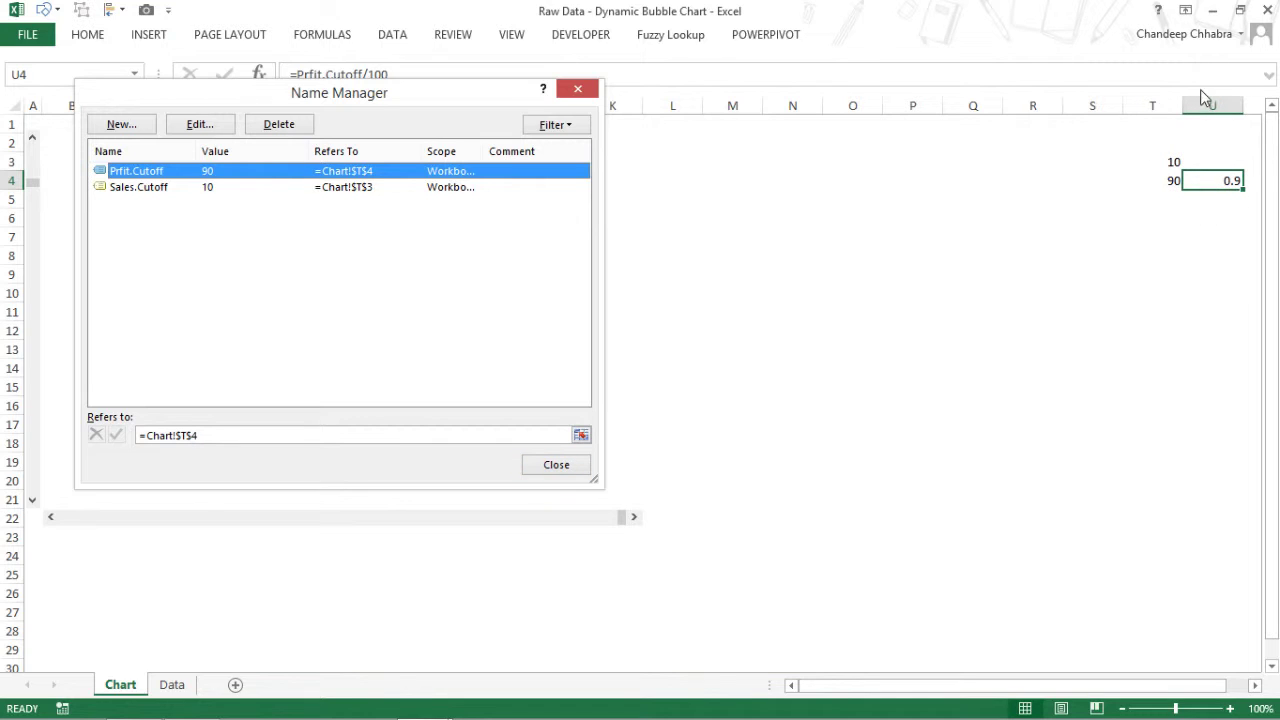
left_click(195, 438)
key("Left")
key("Left")
key("BackSpace")
type("u")
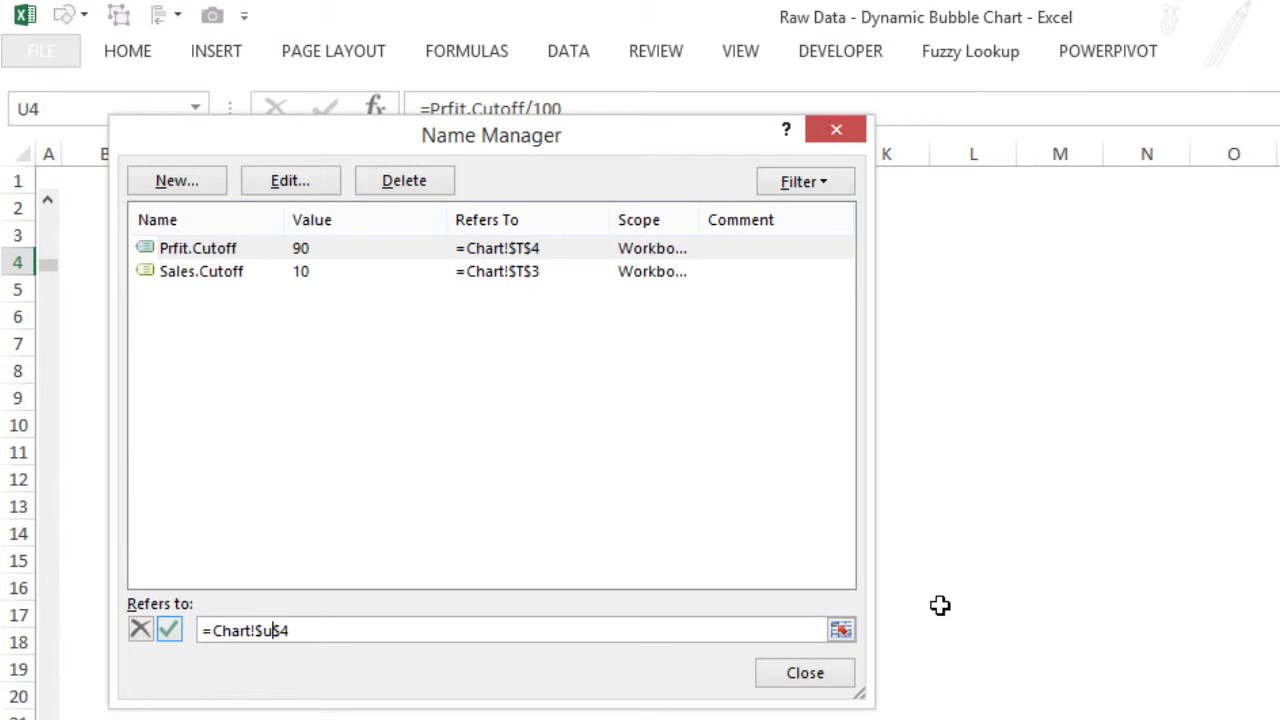
left_click(801, 680)
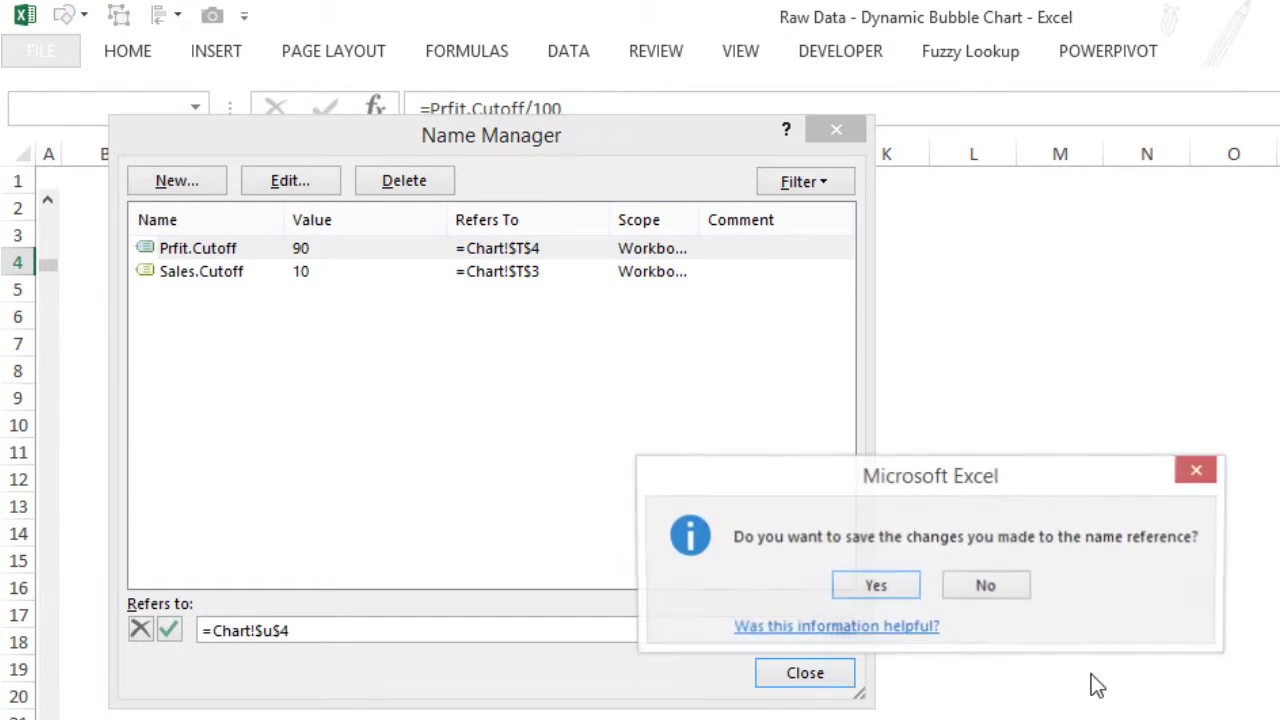
left_click(890, 588)
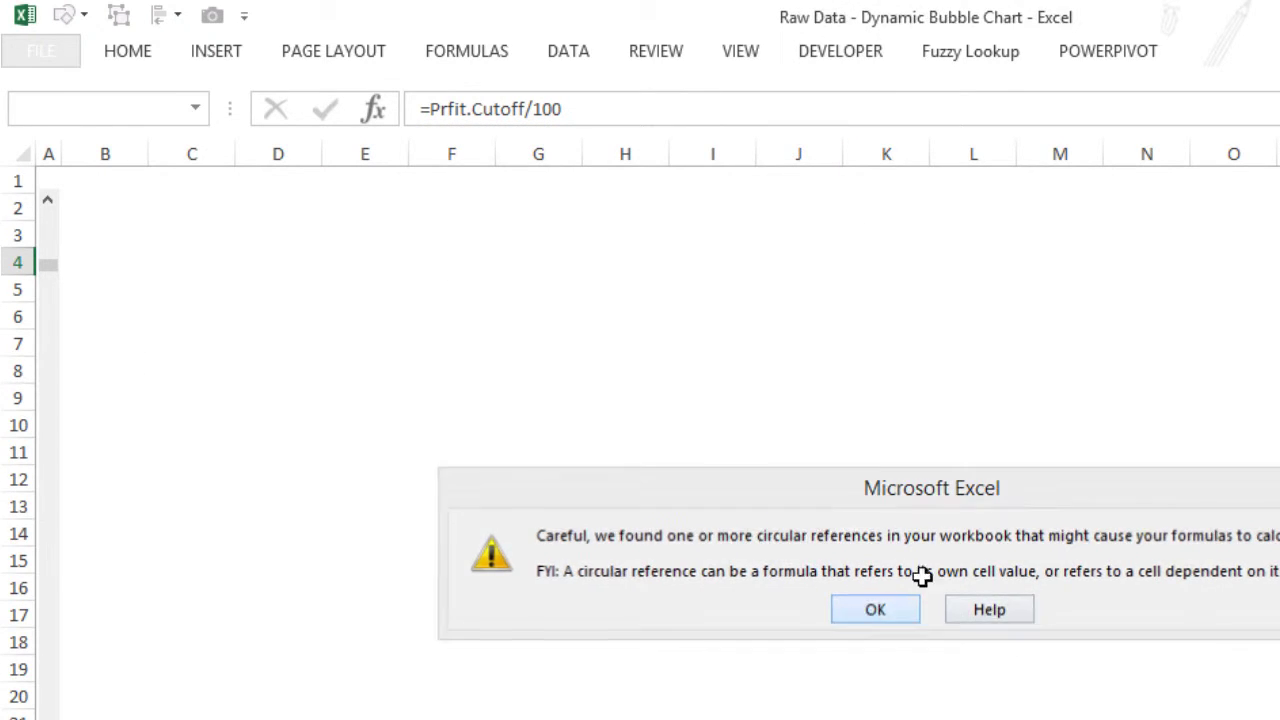
left_click(869, 609)
left_click(1212, 189)
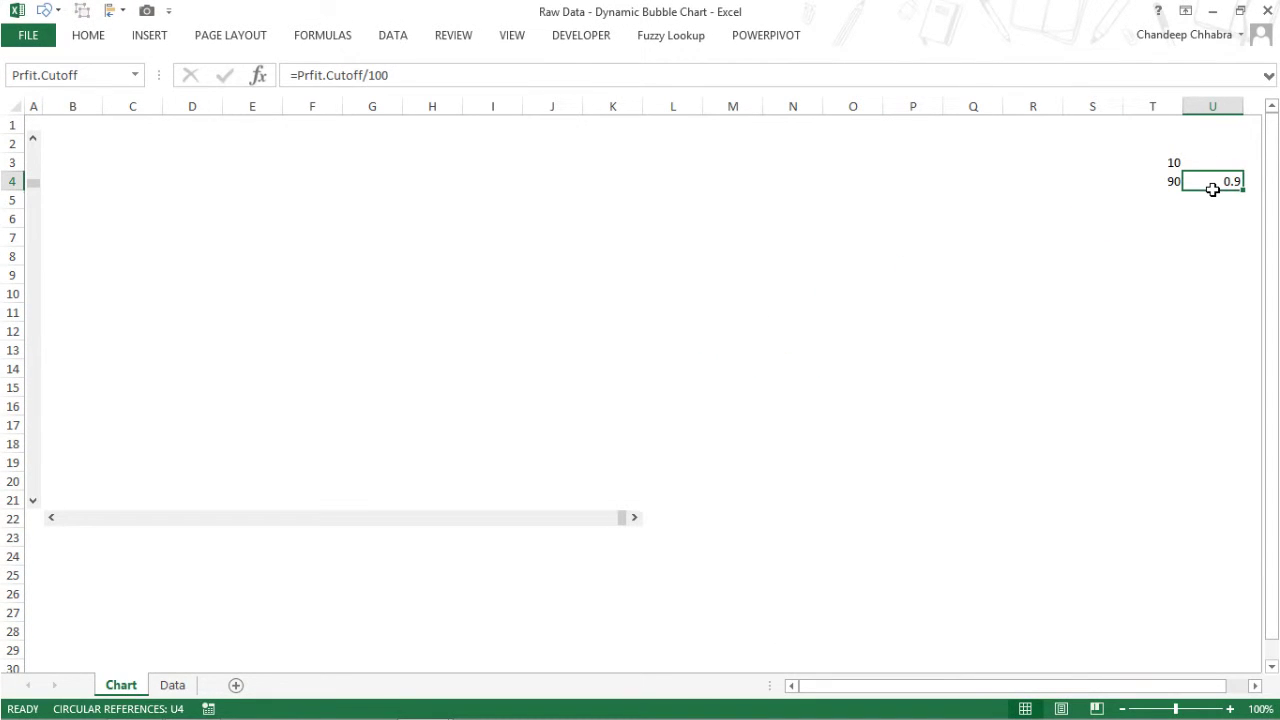
Step: Move the Sales.Cutoff cell from T3 to U3
left_click(1173, 164)
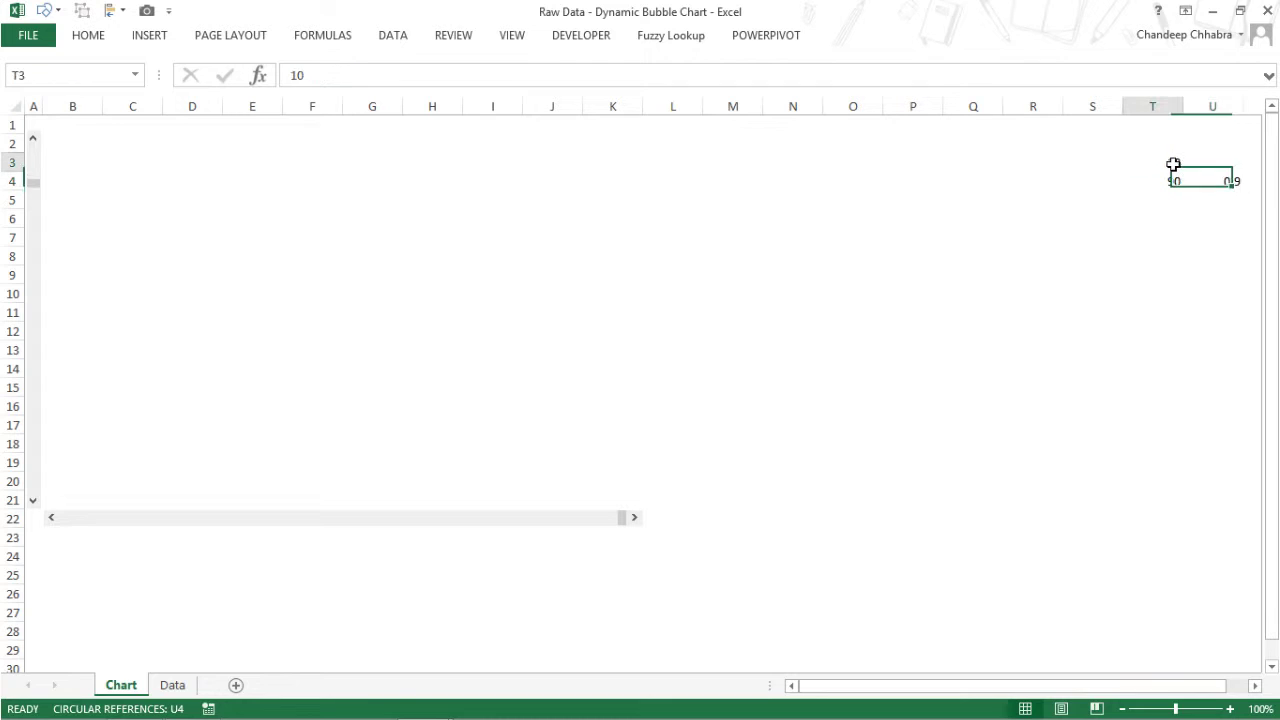
key("ctrl+x")
key("Right")
key("Return")
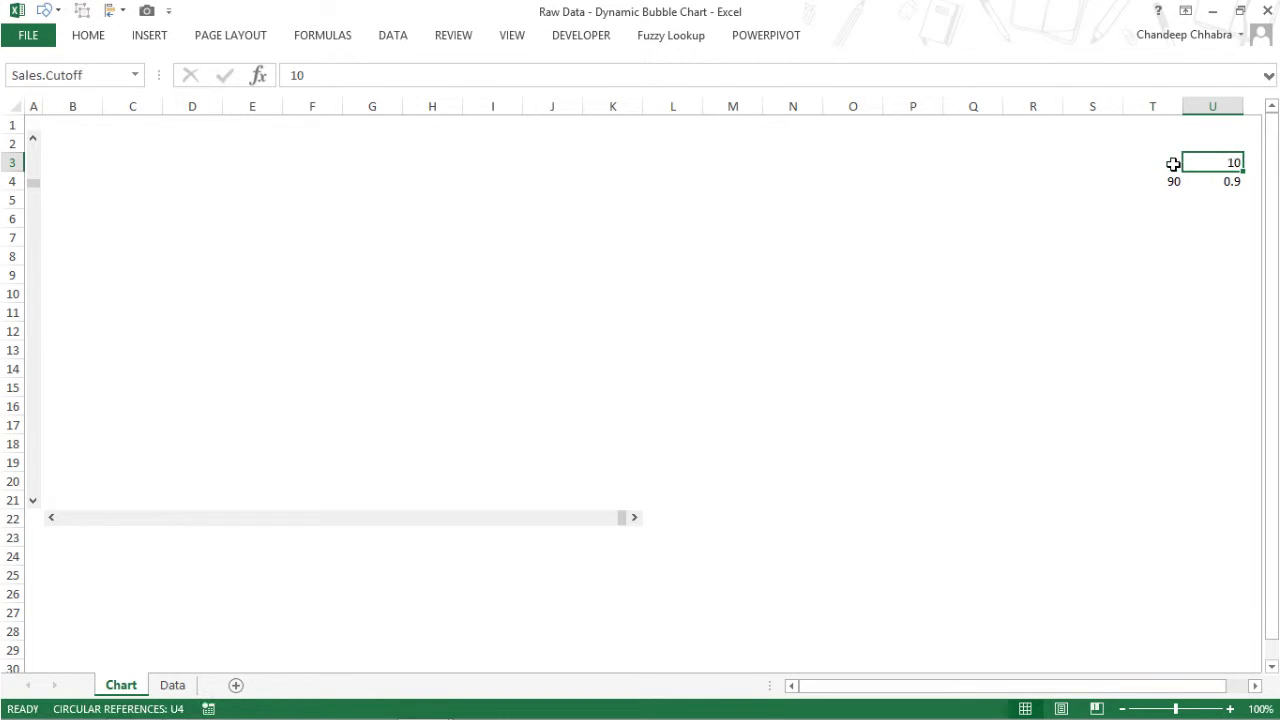
Step: Test the horizontal scroll bar by lowering its linked value in T4 to 60
left_click(1174, 182)
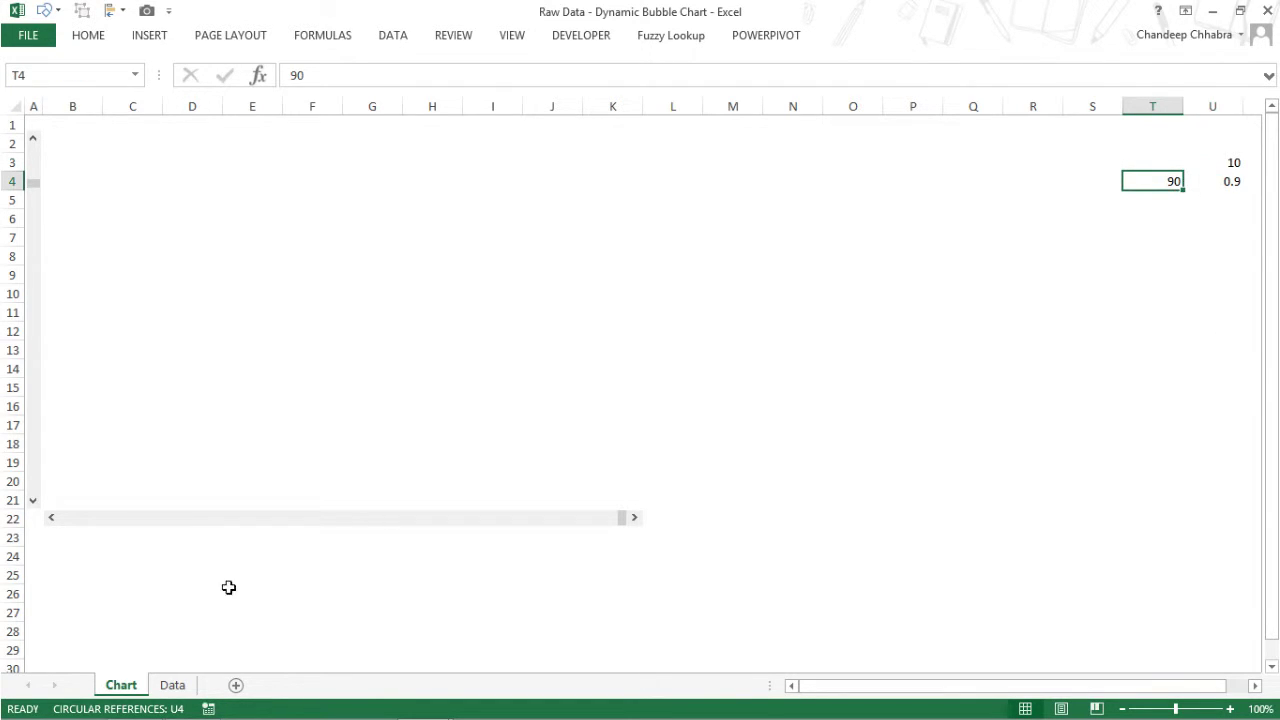
left_click(117, 530)
left_click(112, 530)
left_click(110, 530)
Step: Replace the Prfit.Cutoff reference in cell U4 so that the formula reads =T4/100
double_click(1220, 184)
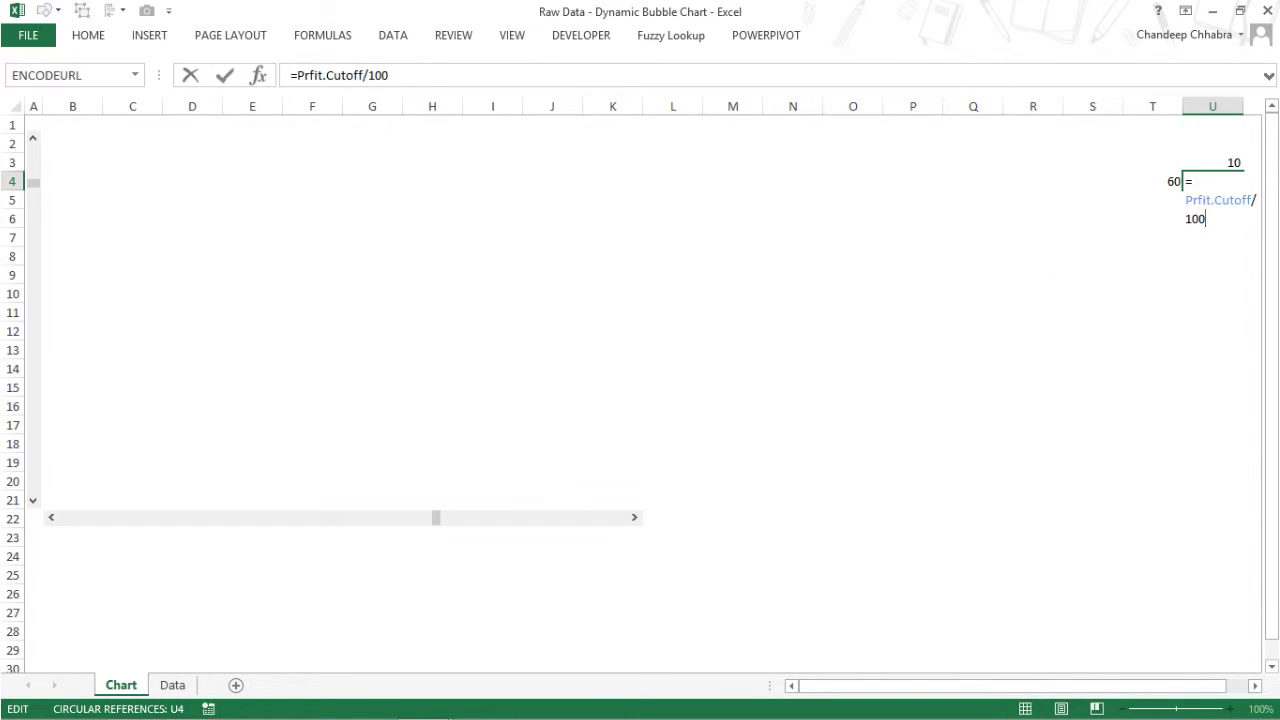
key("shift+End")
key("Home")
key("shift+Right")
key("shift+Right")
key("shift+Right")
key("shift+Right")
key("shift+Right")
key("shift+Right")
key("shift+Right")
key("shift+Right")
key("shift+Right")
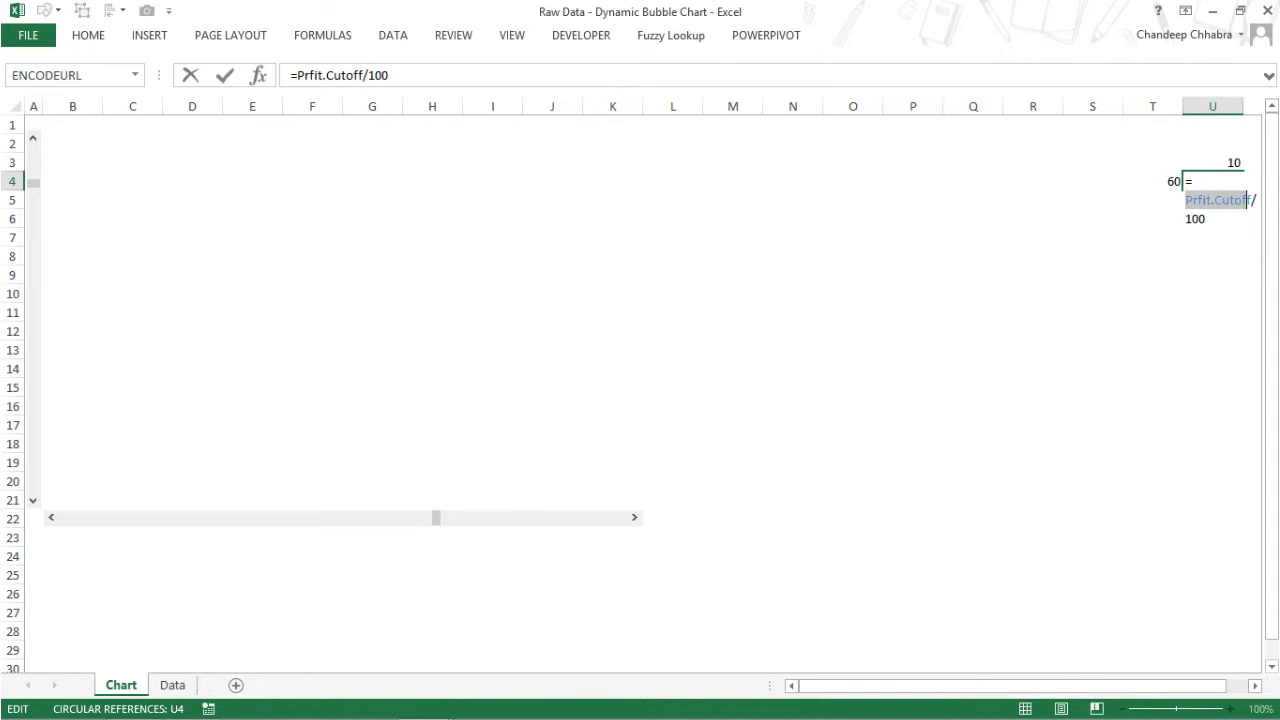
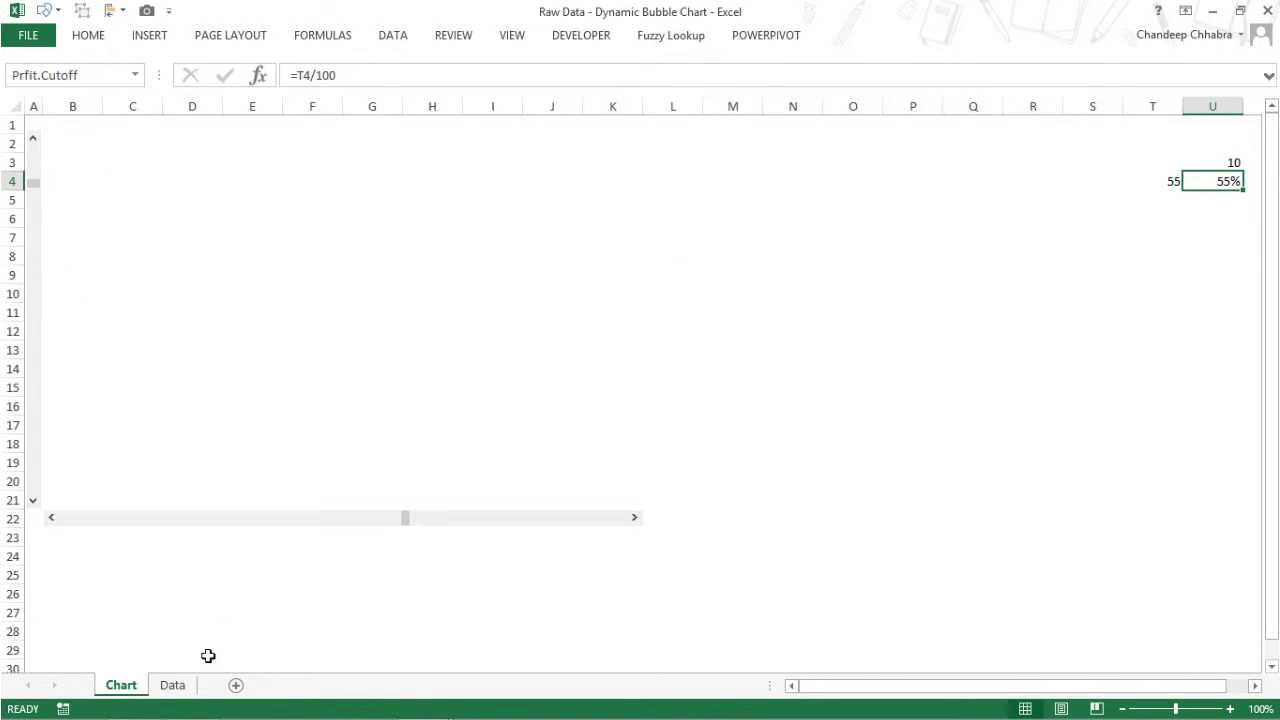
Step: Calculate the highest sales figure with =MAX(B2:B61) in cell B62 of the Data sheet, and clear the cell again
left_click(172, 685)
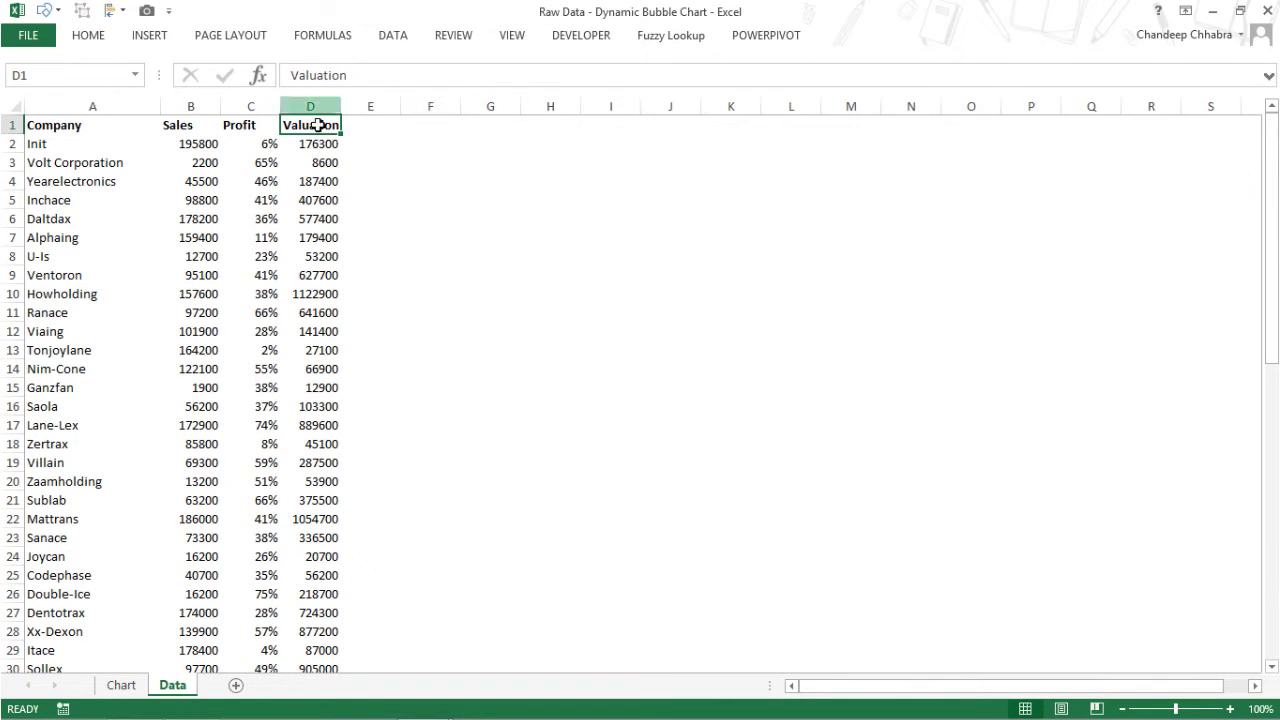
left_click(178, 164)
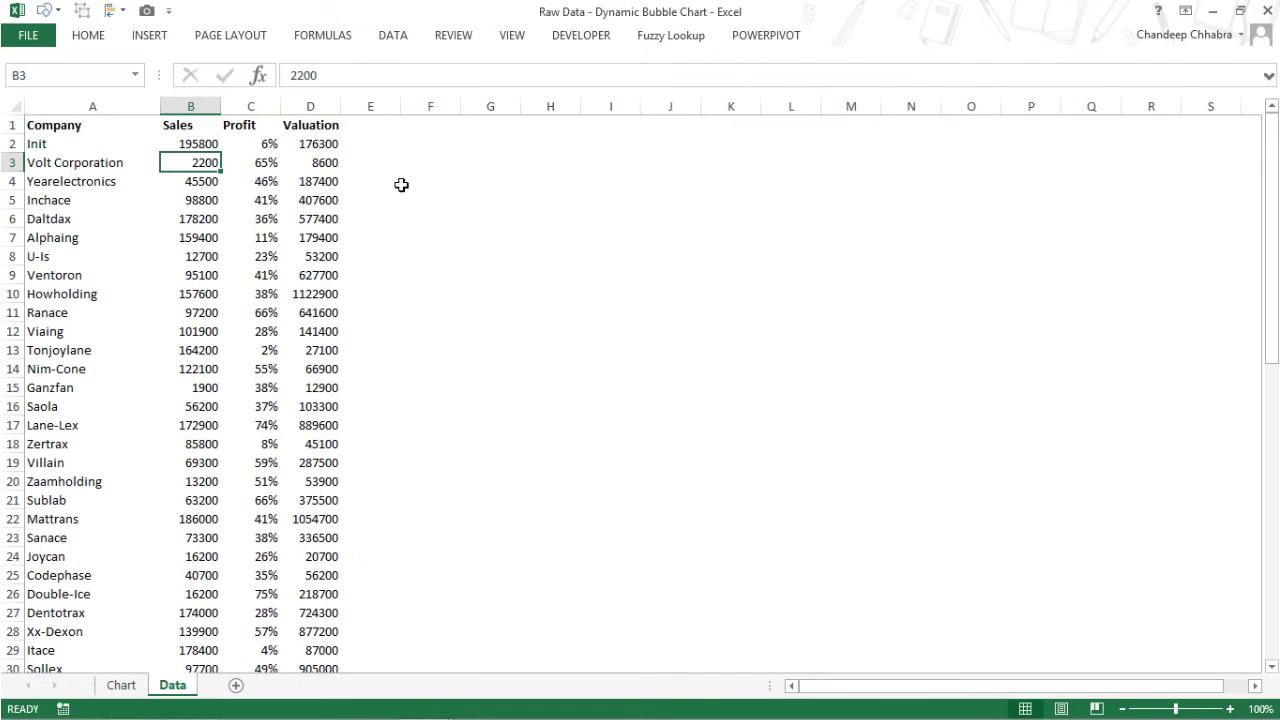
key("ctrl+Down")
key("Down")
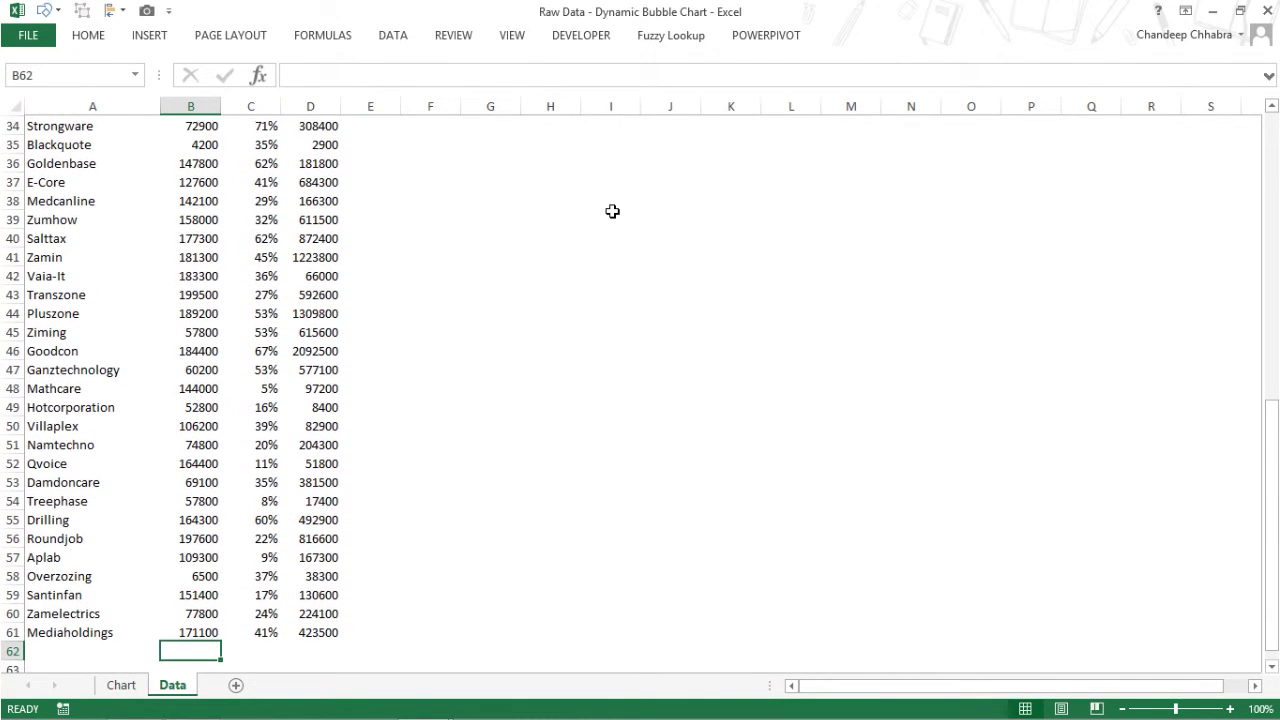
type("=max")
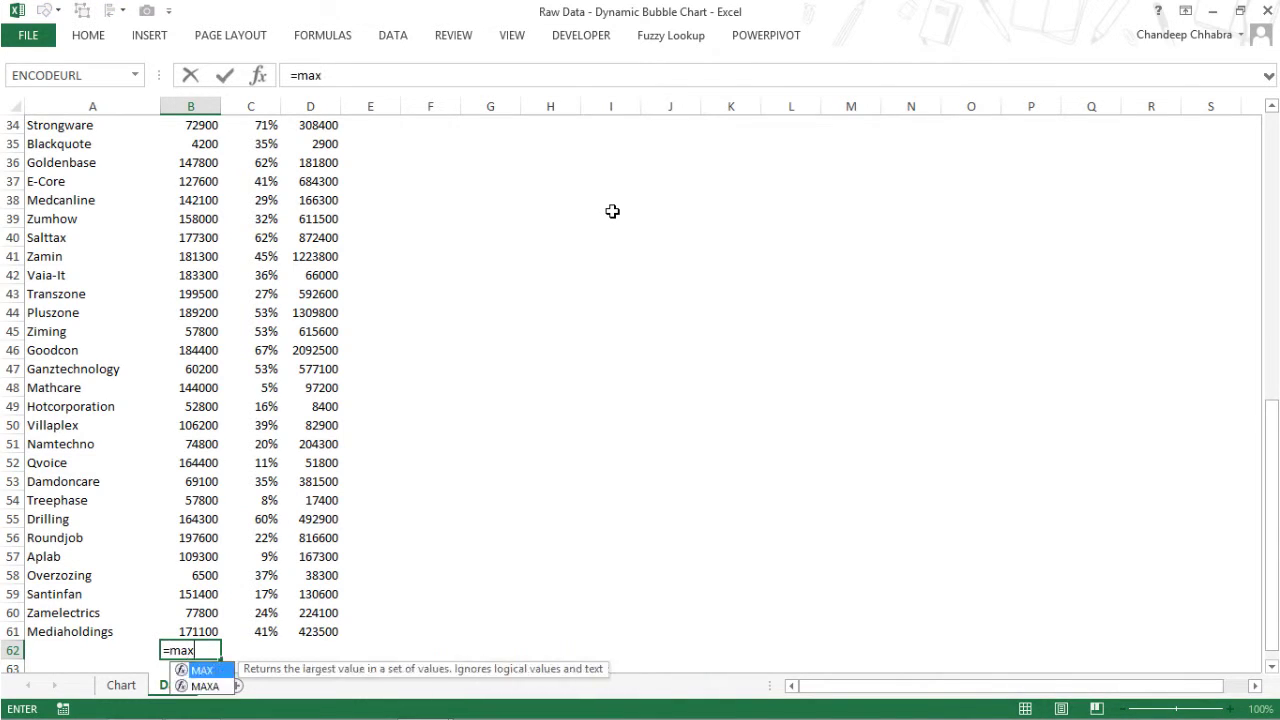
key("Tab")
key("Up")
key("ctrl+shift+Up")
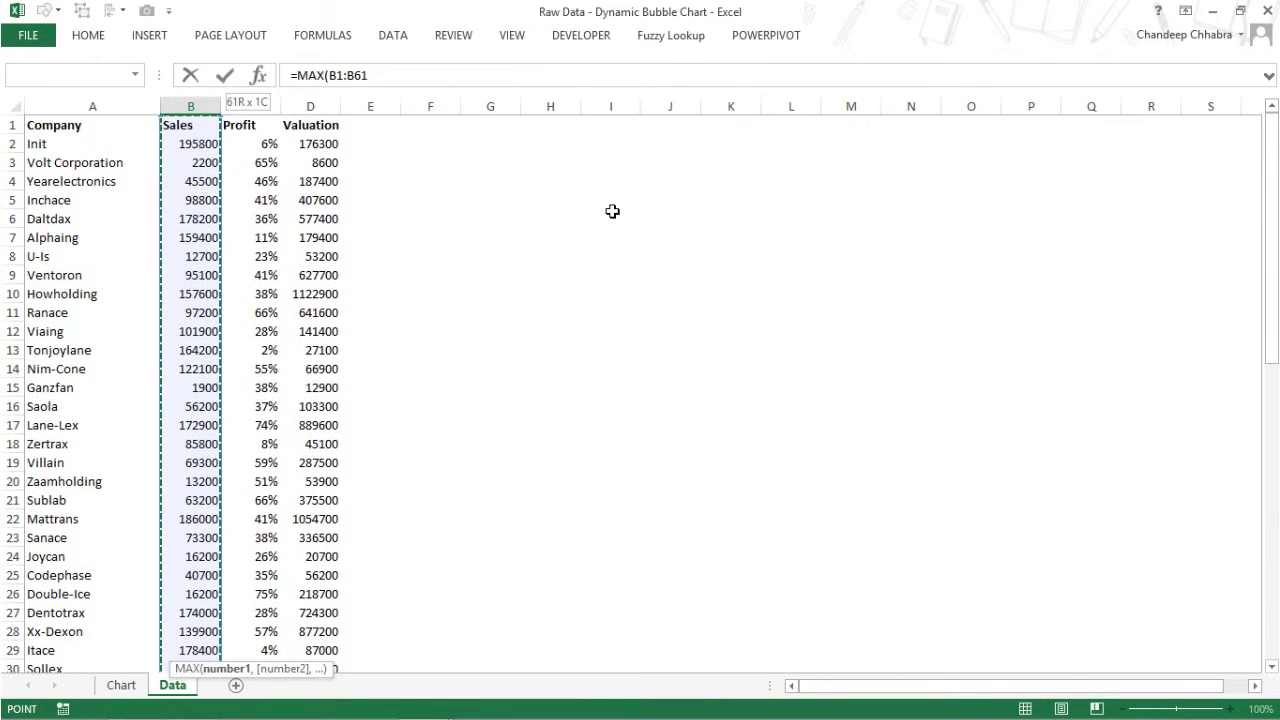
key("ctrl+Return")
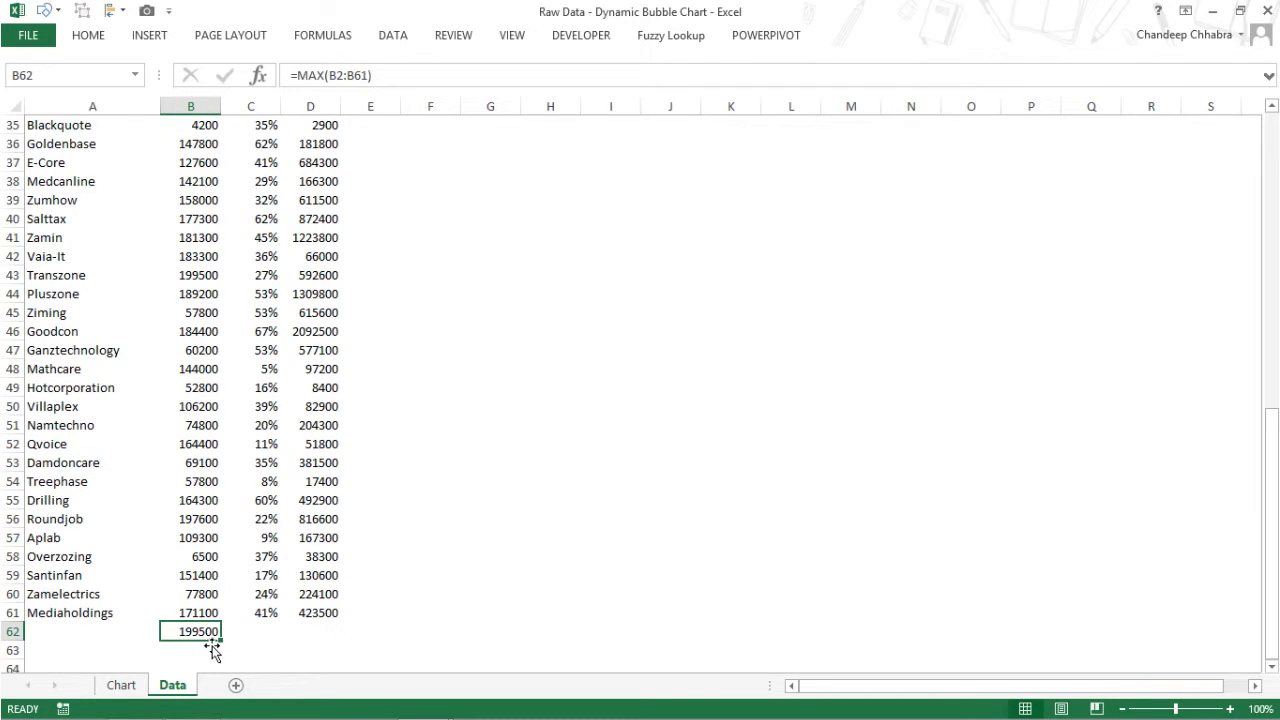
key("Delete")
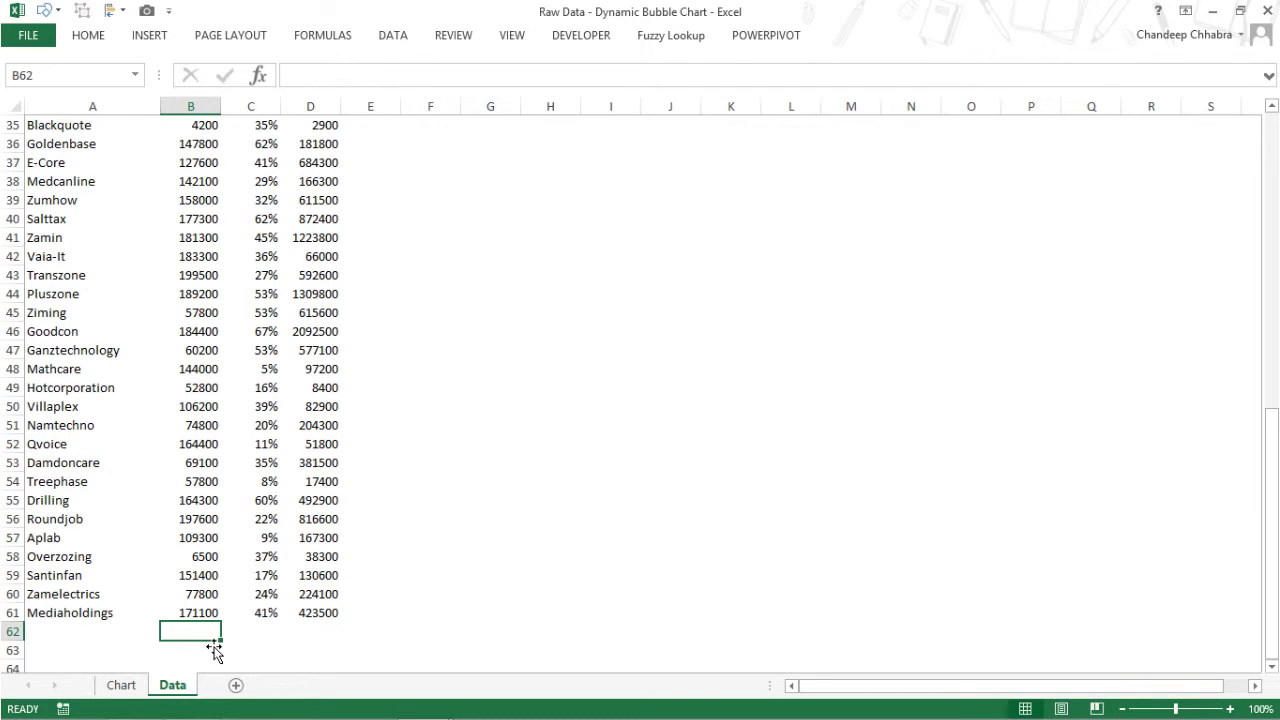
Step: Set the maximum value of the Chart sheet's vertical scroll bar to 250
left_click(122, 686)
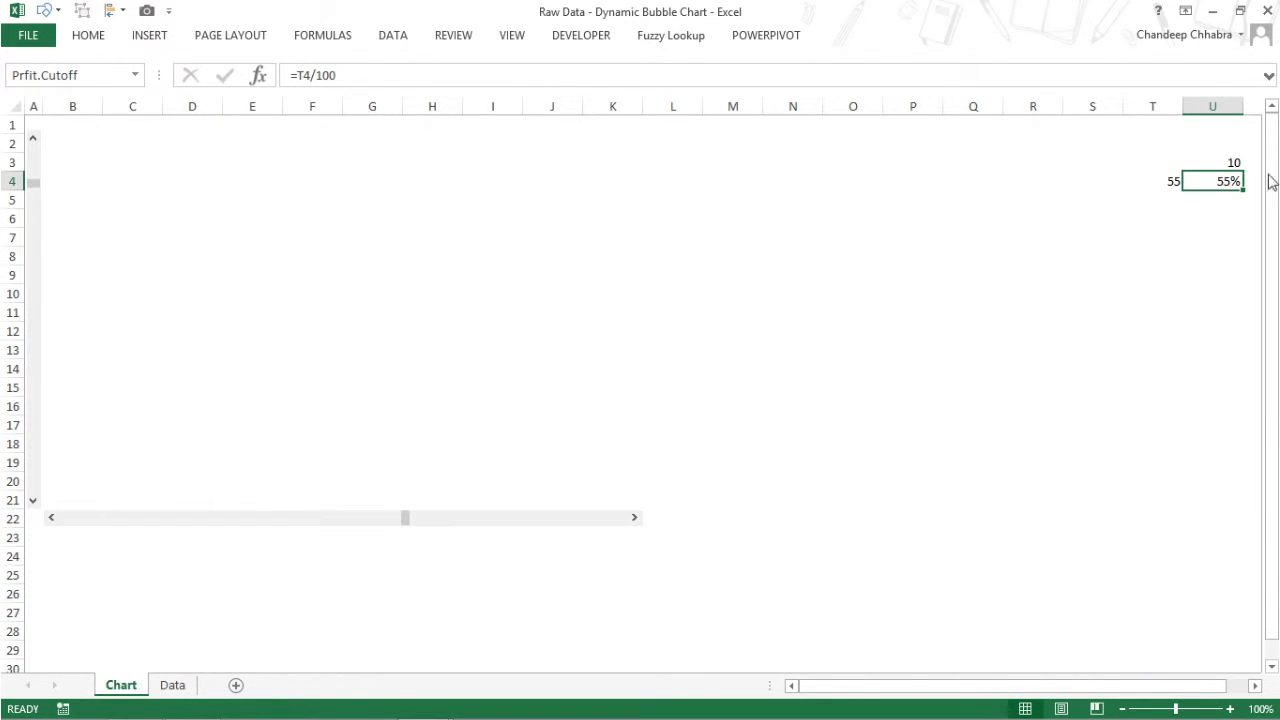
right_click(40, 352)
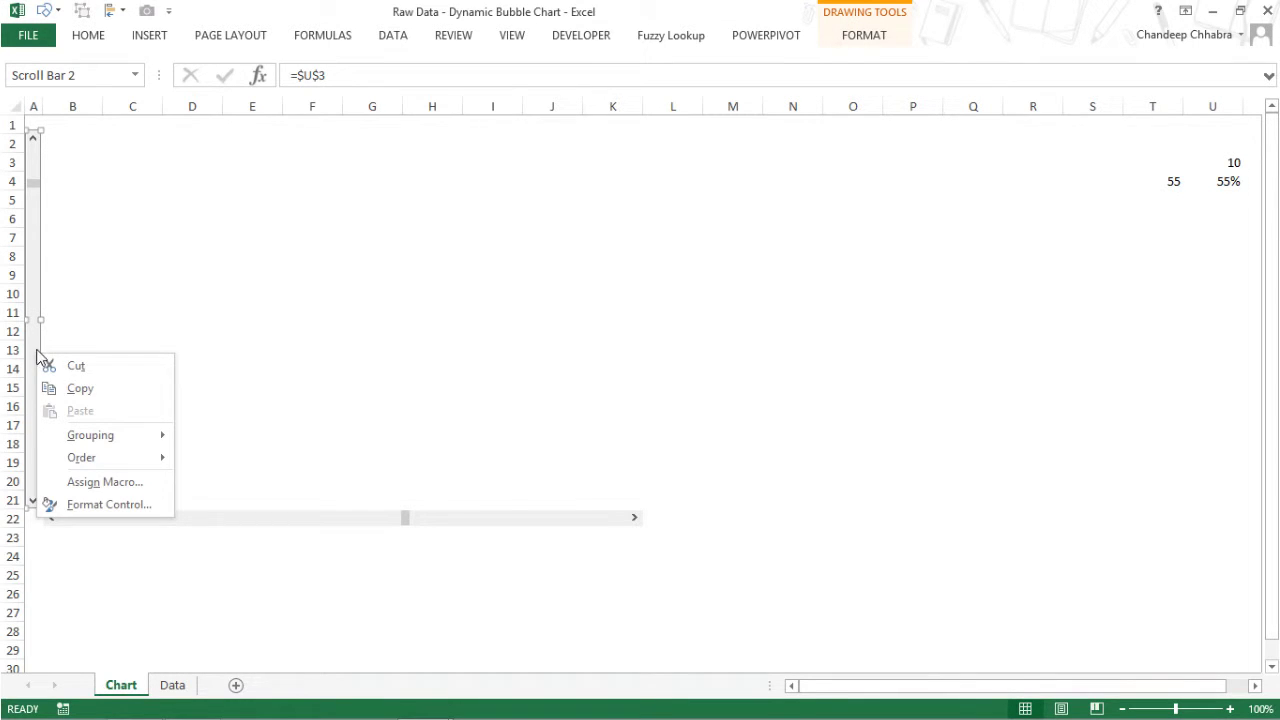
left_click(110, 505)
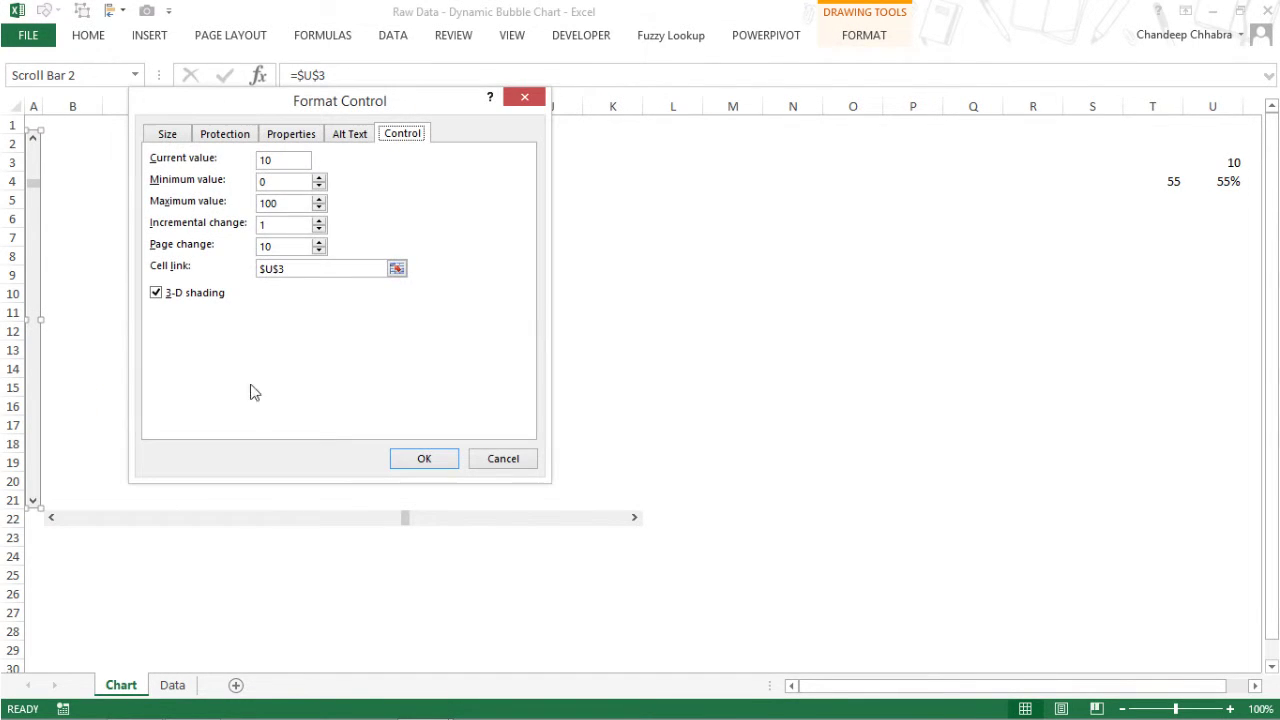
left_click(298, 205)
left_click(304, 202)
key("BackSpace")
key("BackSpace")
type("00")
left_click(435, 460)
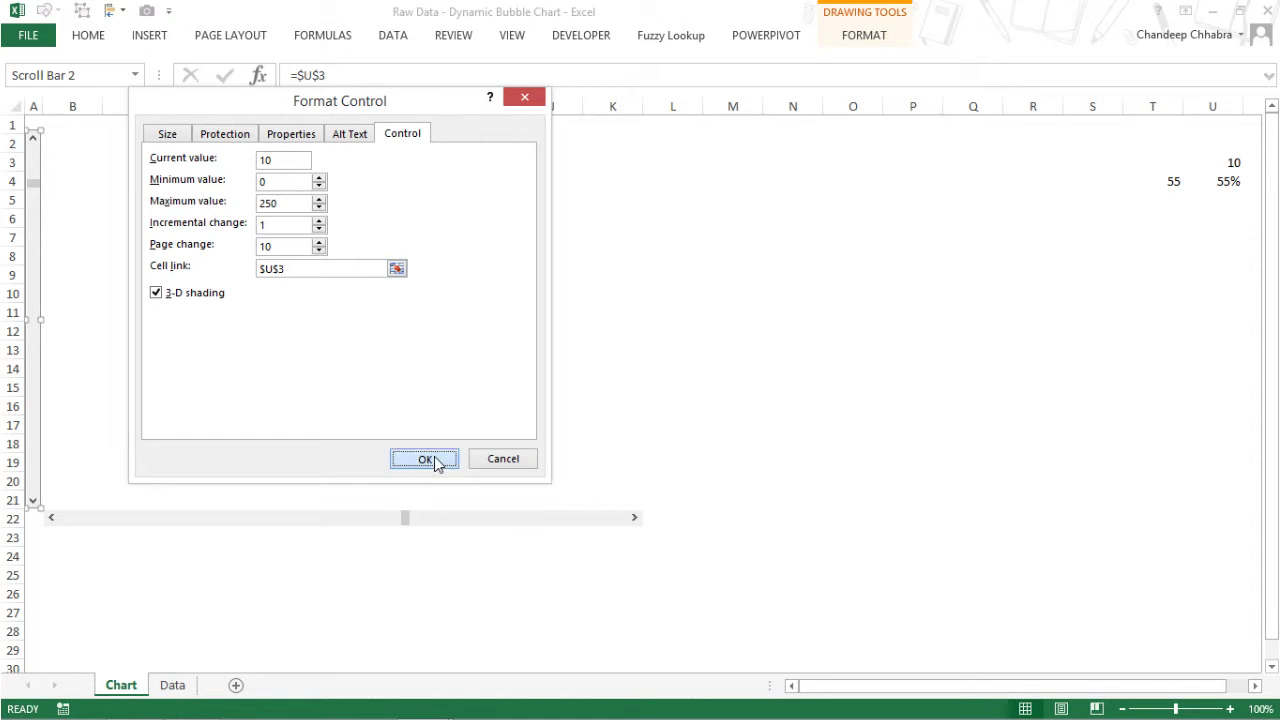
left_click(453, 424)
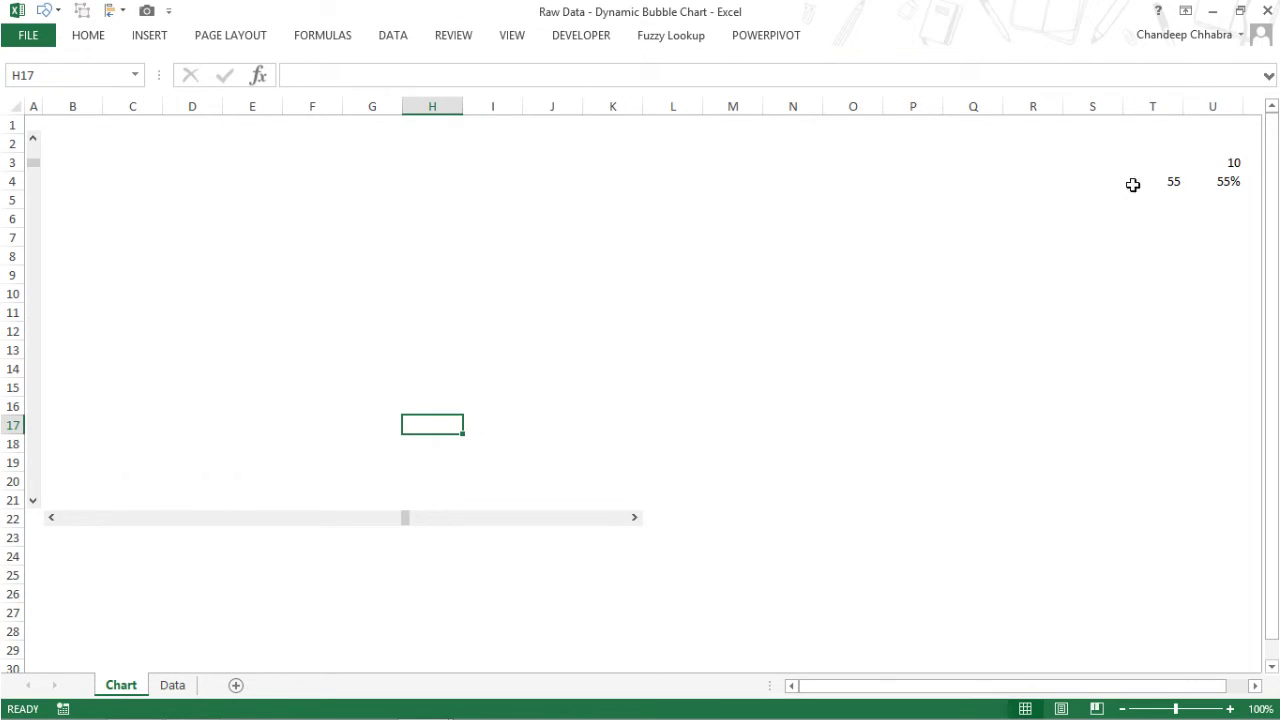
Step: Raise the vertical scroll bar to 22 and move the Sales.Cutoff cell from U3 back to T3
left_click(1238, 163)
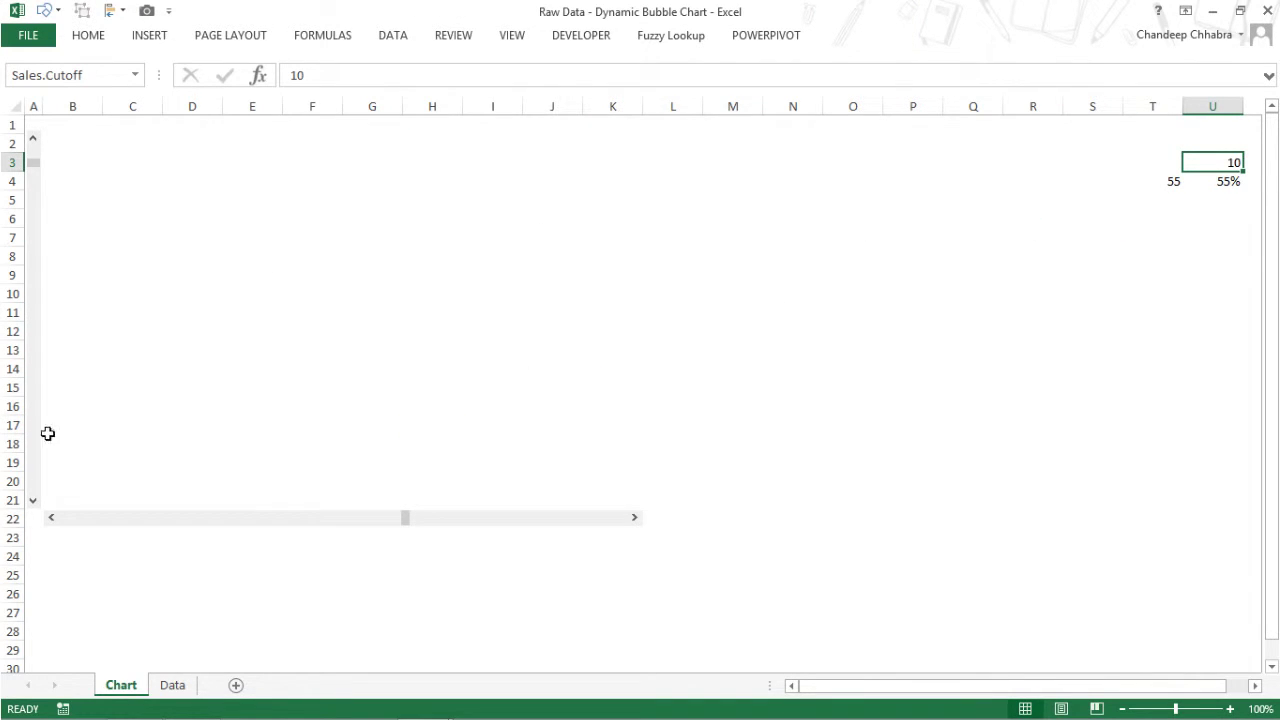
left_click(33, 500)
key("ctrl+x")
key("Left")
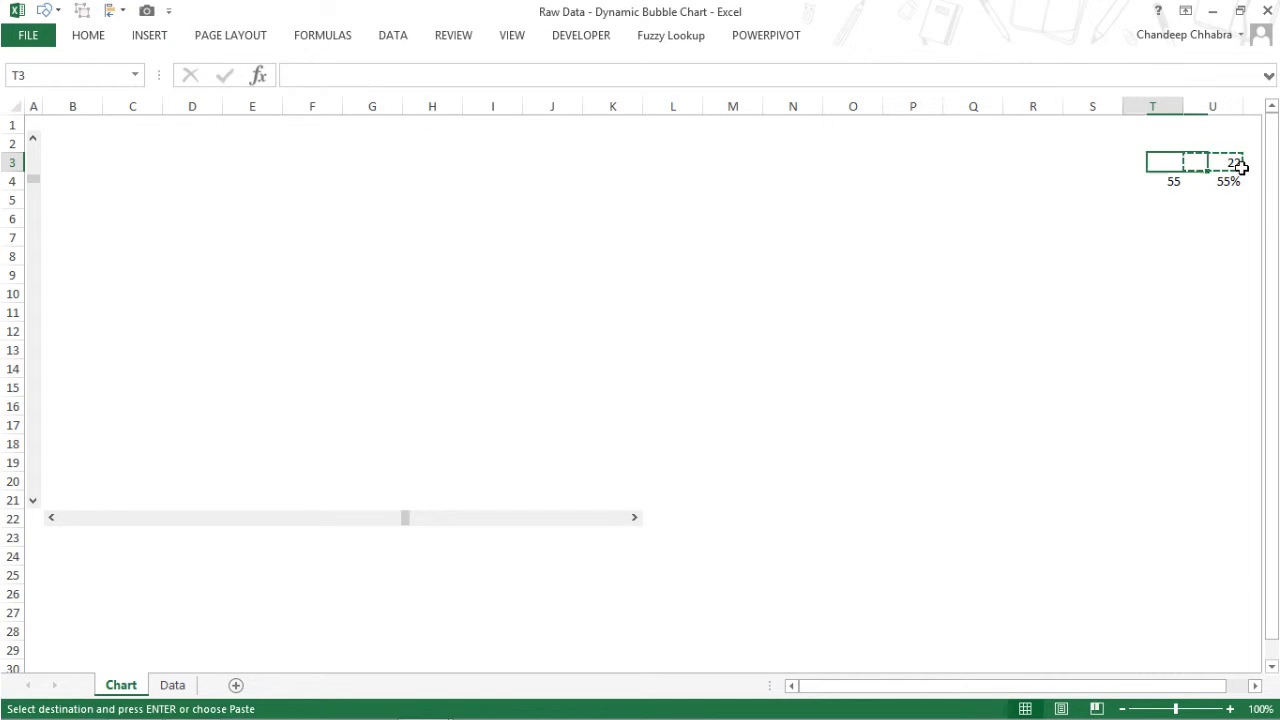
key("Return")
Step: Enter the formula =Sales.Cutoff*1000 in cell U3
left_click(1220, 168)
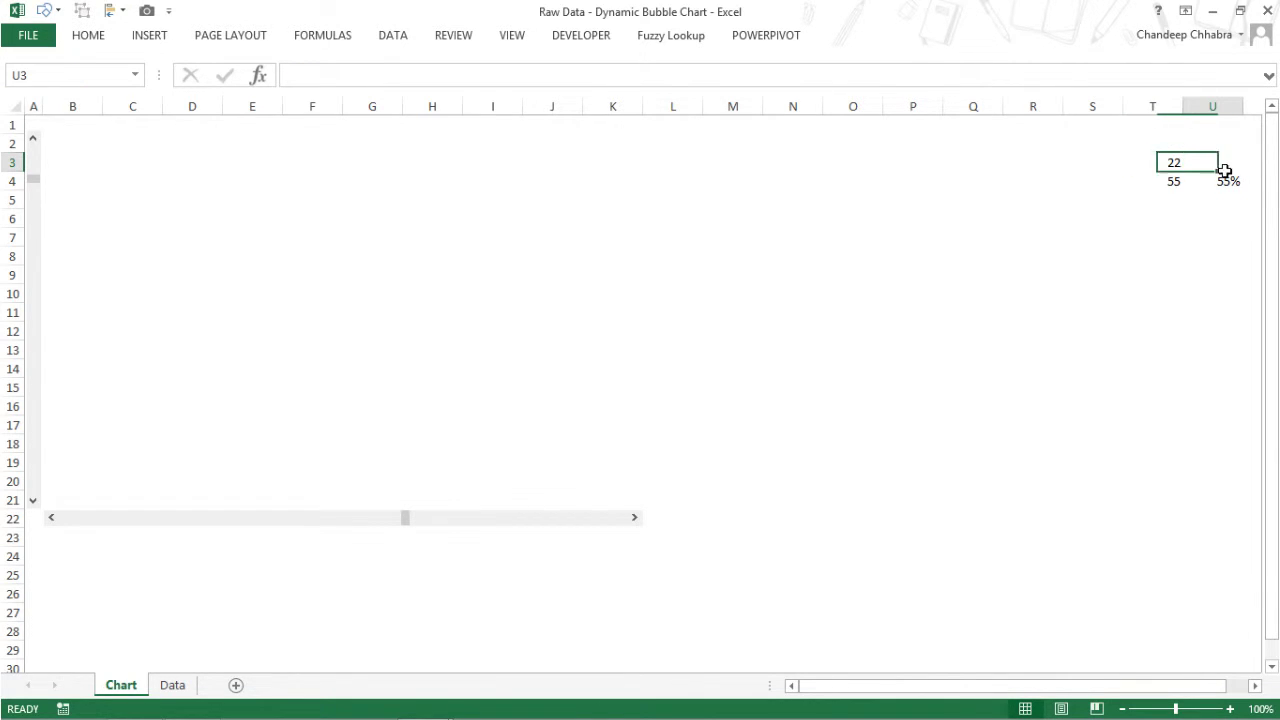
type("=")
key("Left")
type("*10")
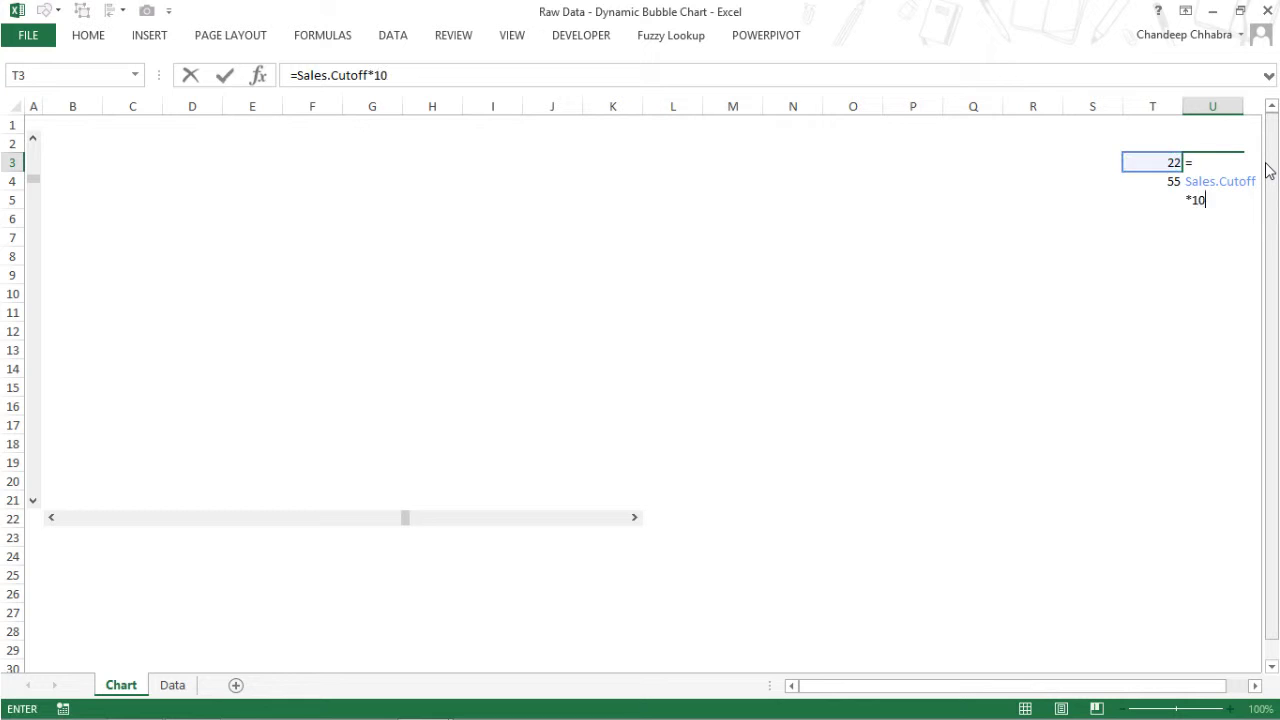
key("Return")
key("Up")
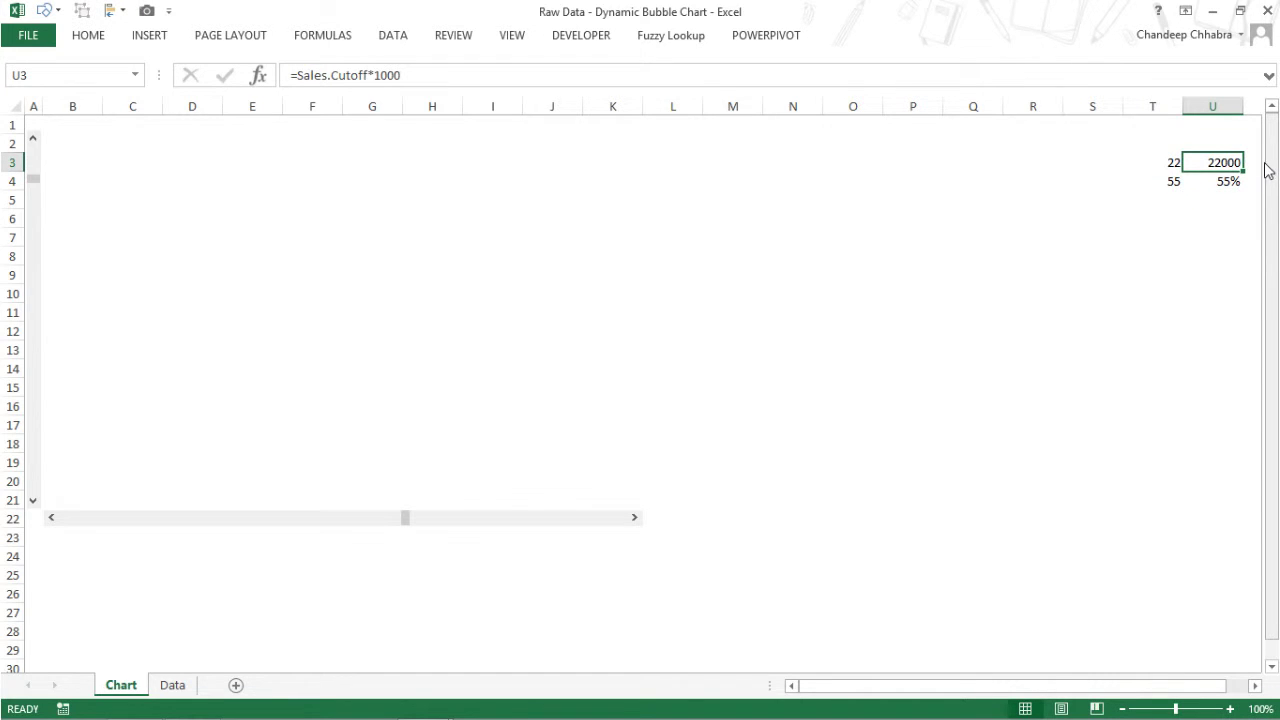
Step: Raise the vertical scroll bar to 250 and examine the formula in cell U3
left_click_drag(40, 186, 35, 493)
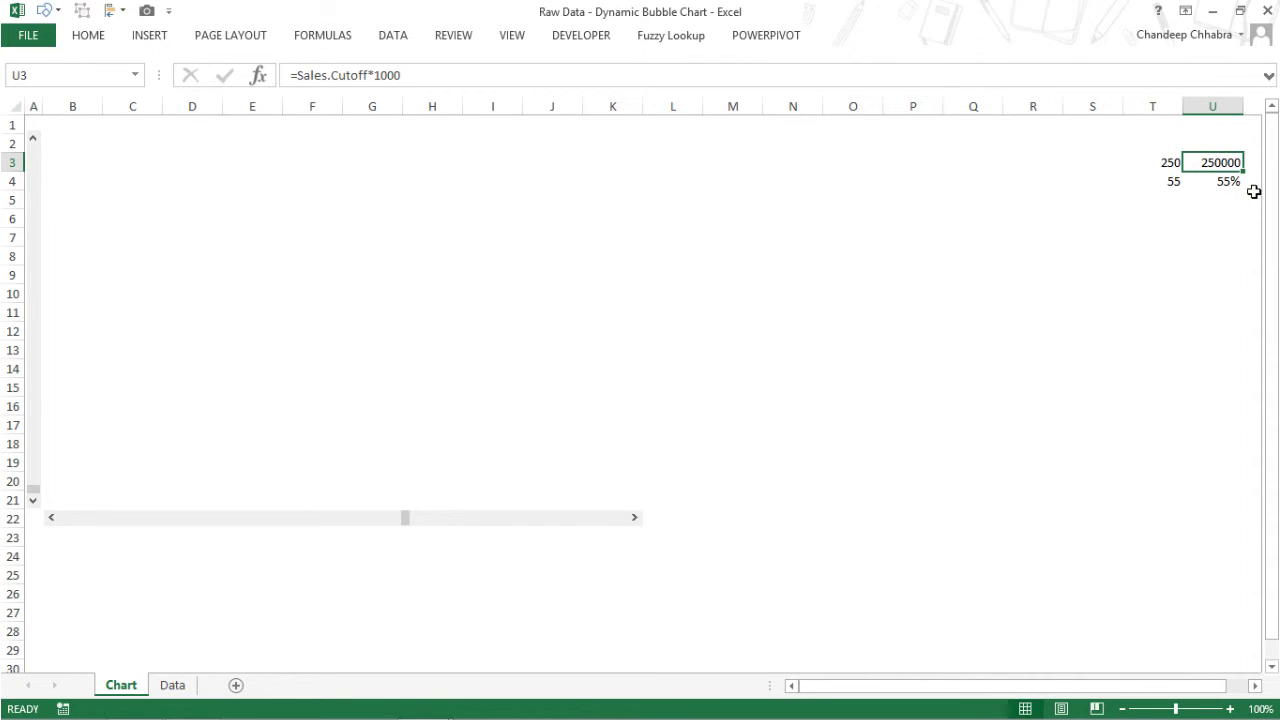
key("F2")
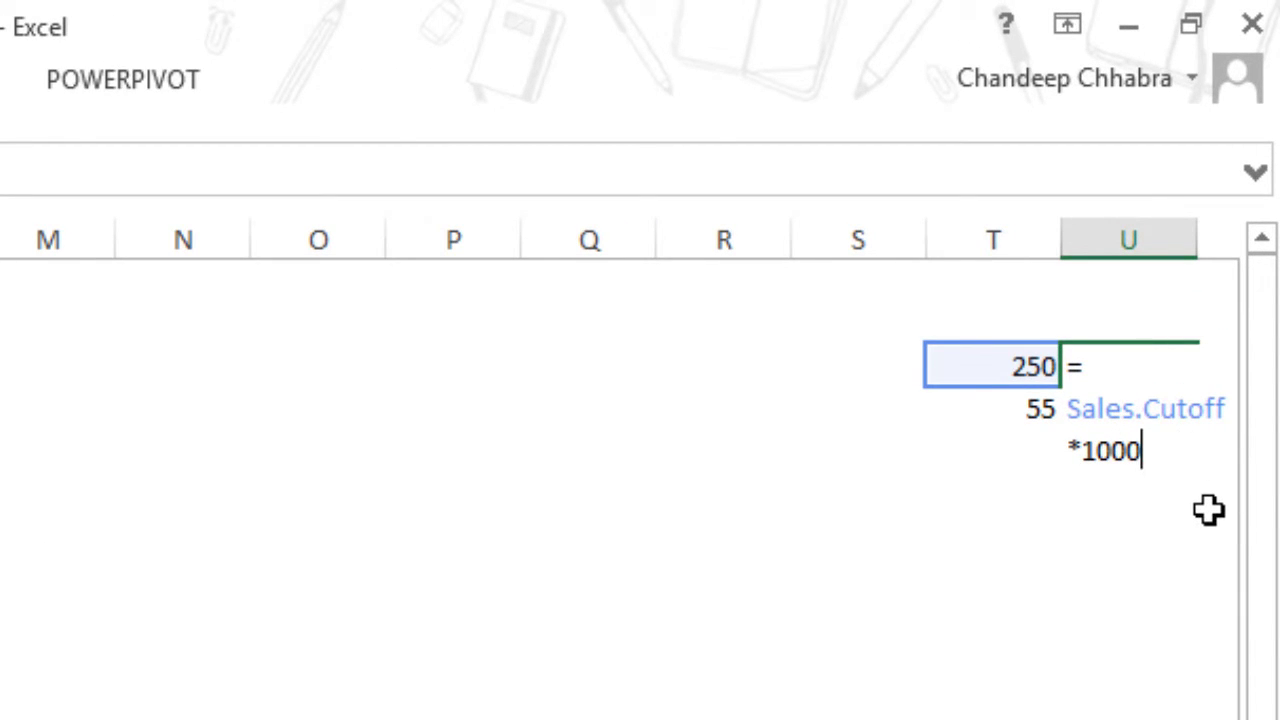
key("ctrl+Return")
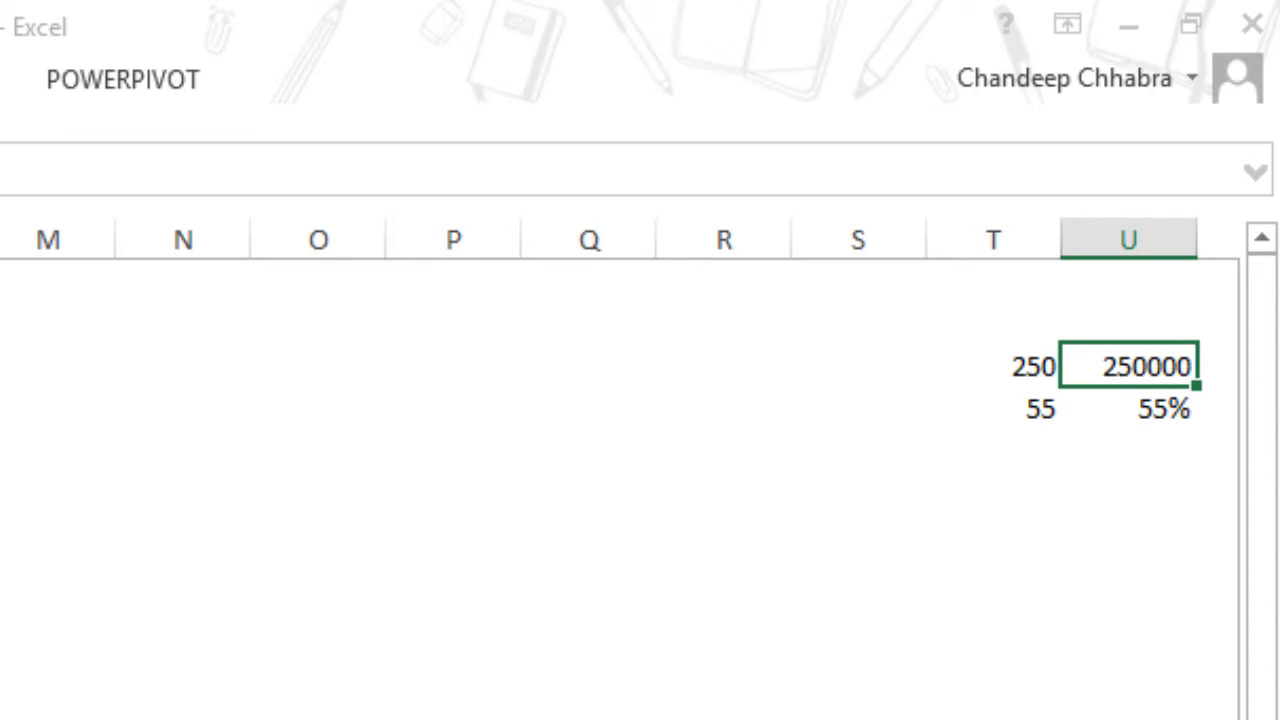
Step: Redefine the Sales.Cutoff name to refer to =Chart!$U$3 and dismiss the circular reference warning
left_click(200, 126)
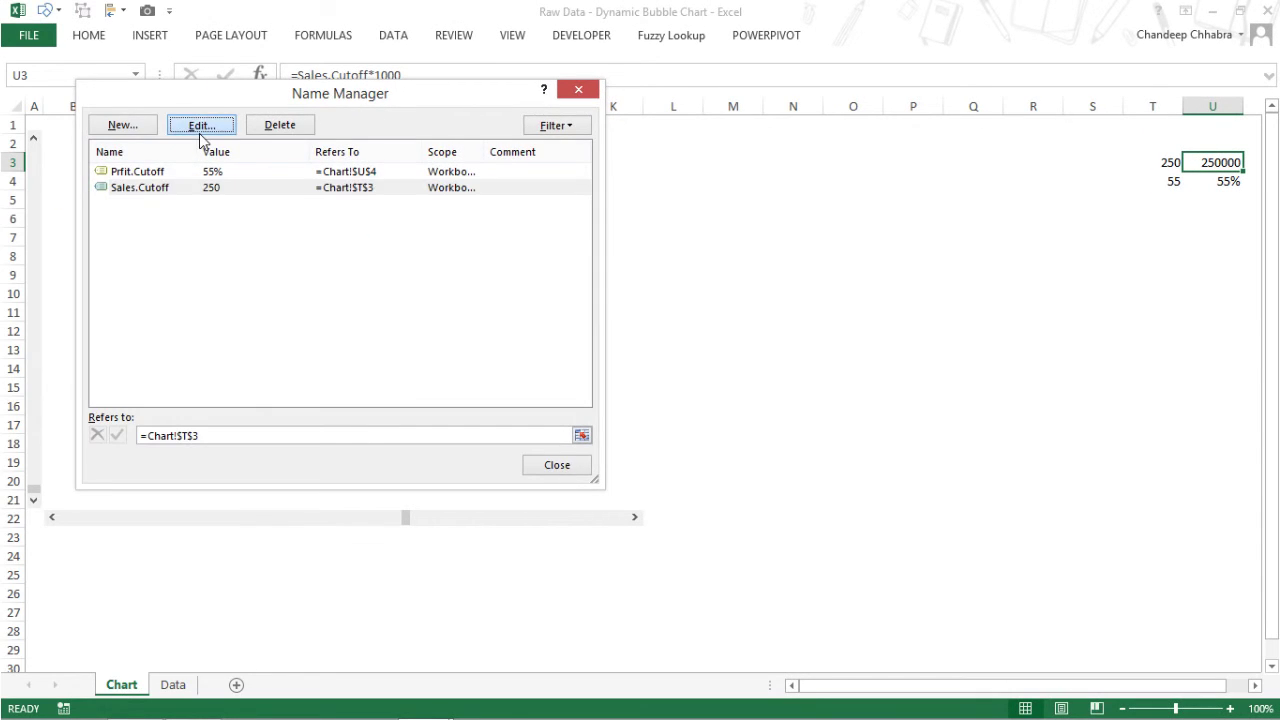
left_click(462, 350)
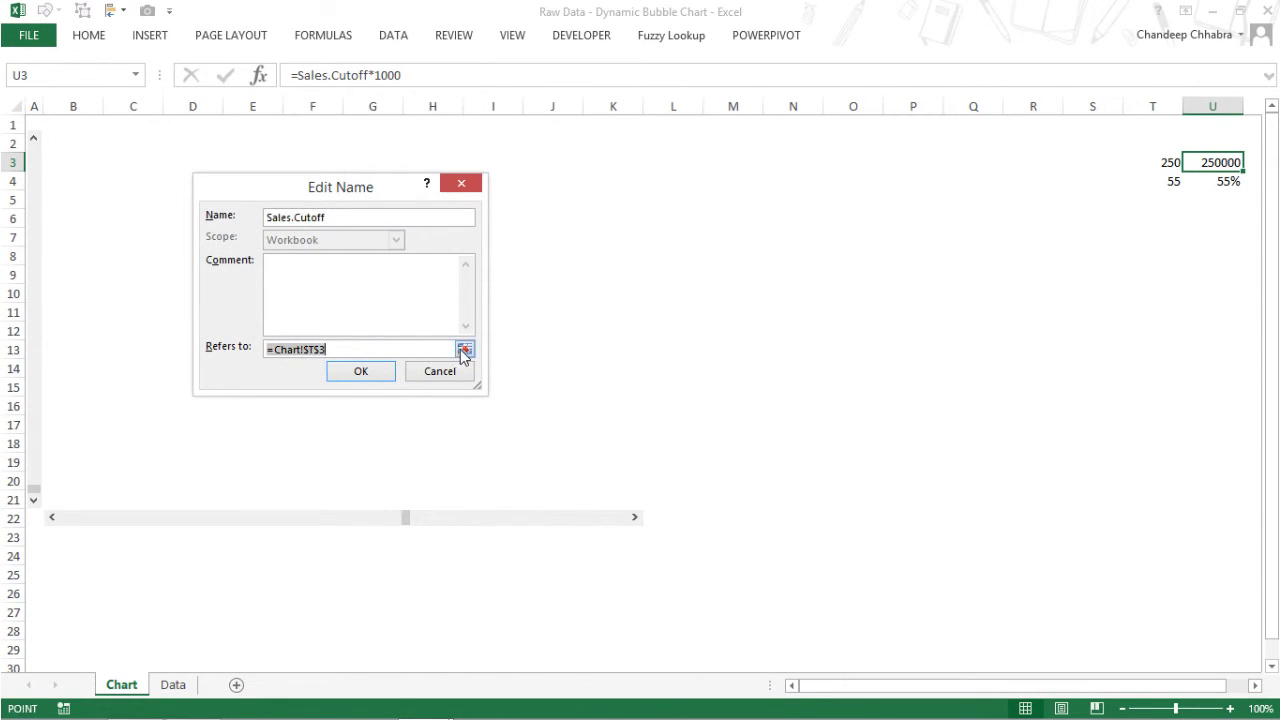
left_click(464, 350)
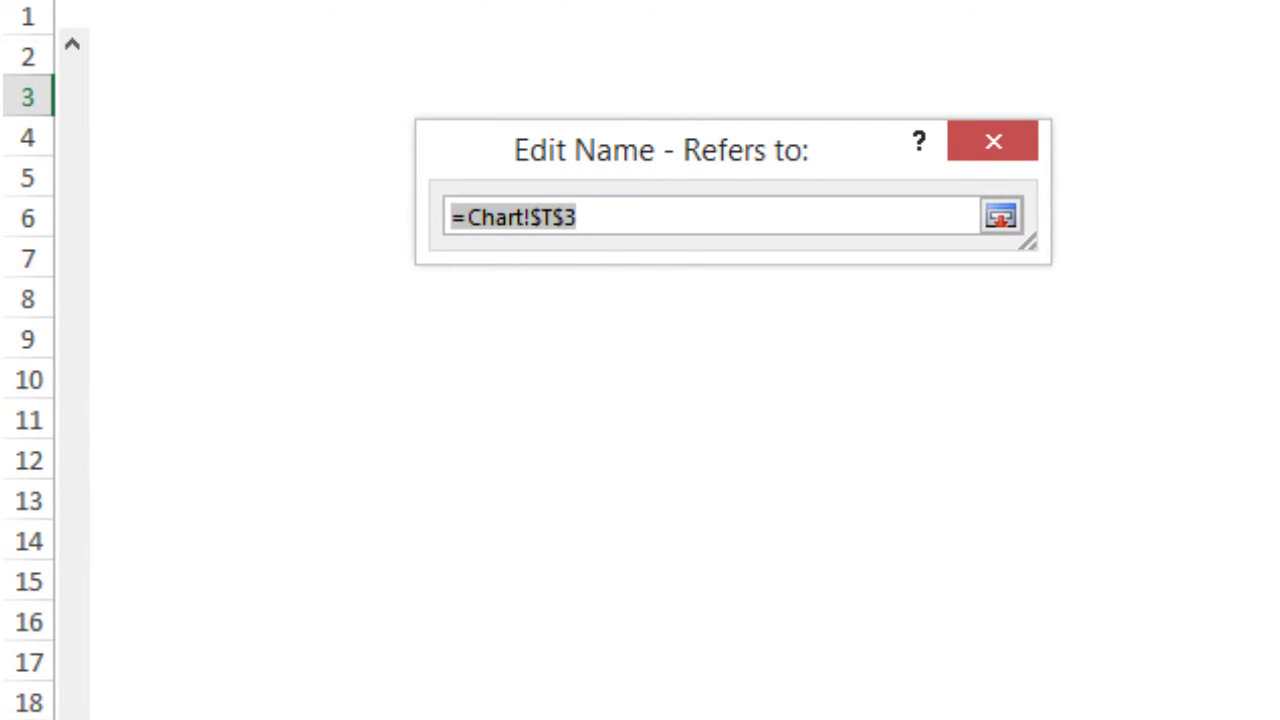
key("Right")
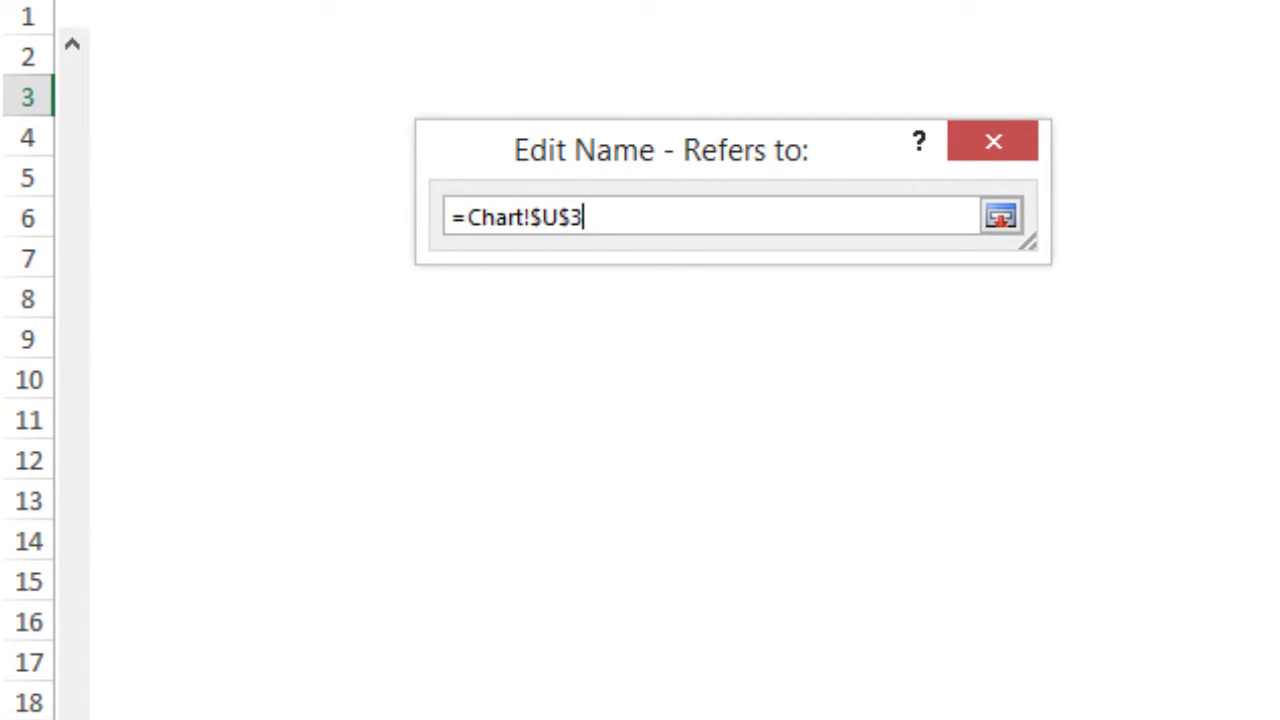
left_click(1001, 217)
left_click(740, 556)
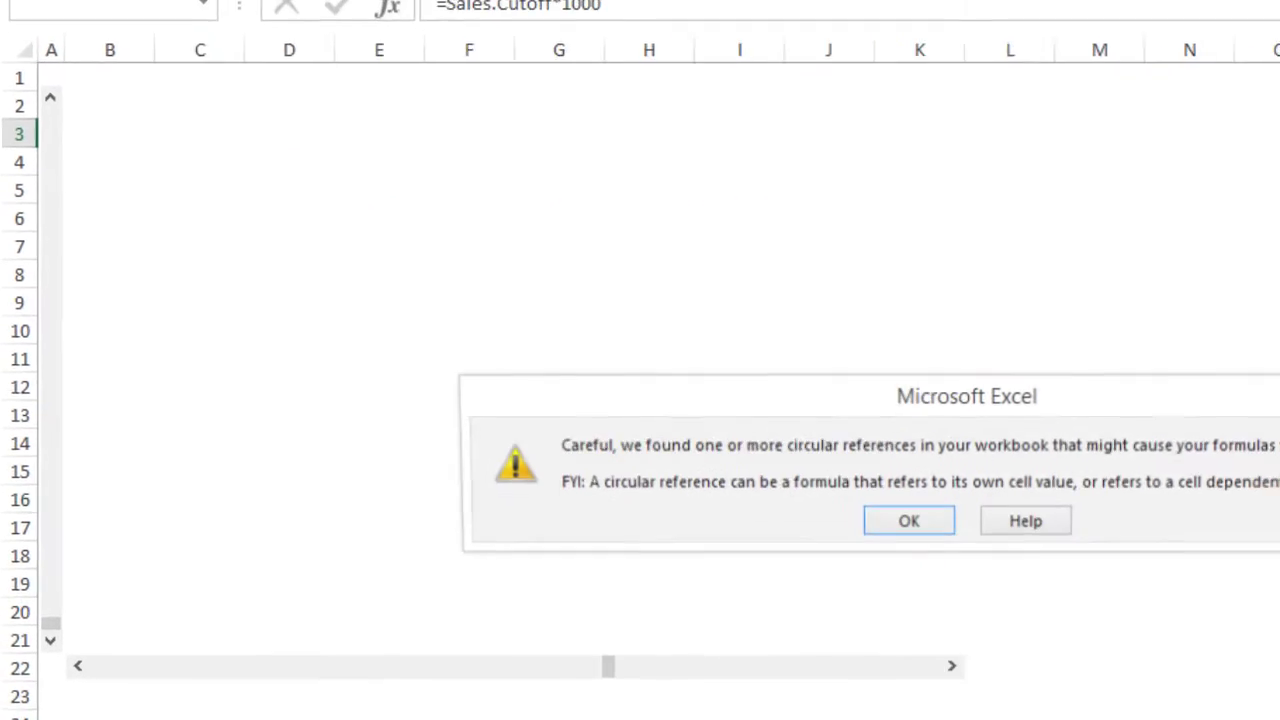
left_click(918, 526)
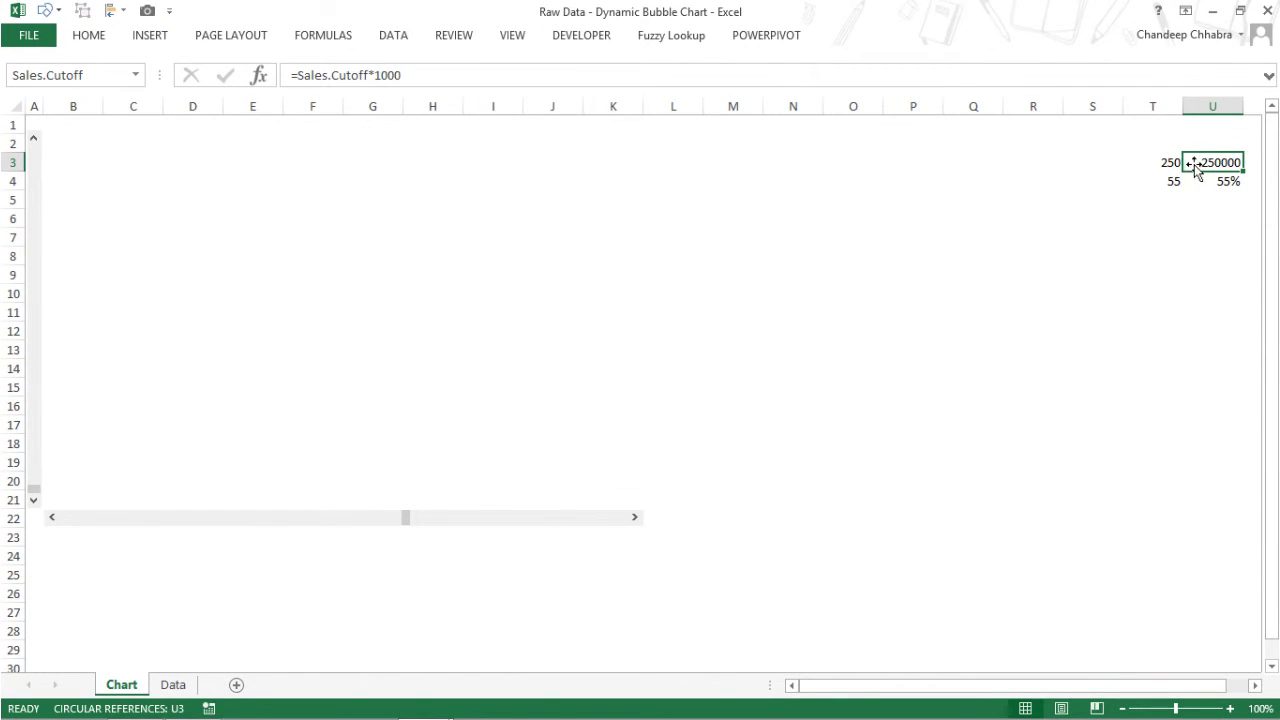
Step: Replace the Sales.Cutoff reference in cell U3's formula with T3, making it =T3*1000
key("F2")
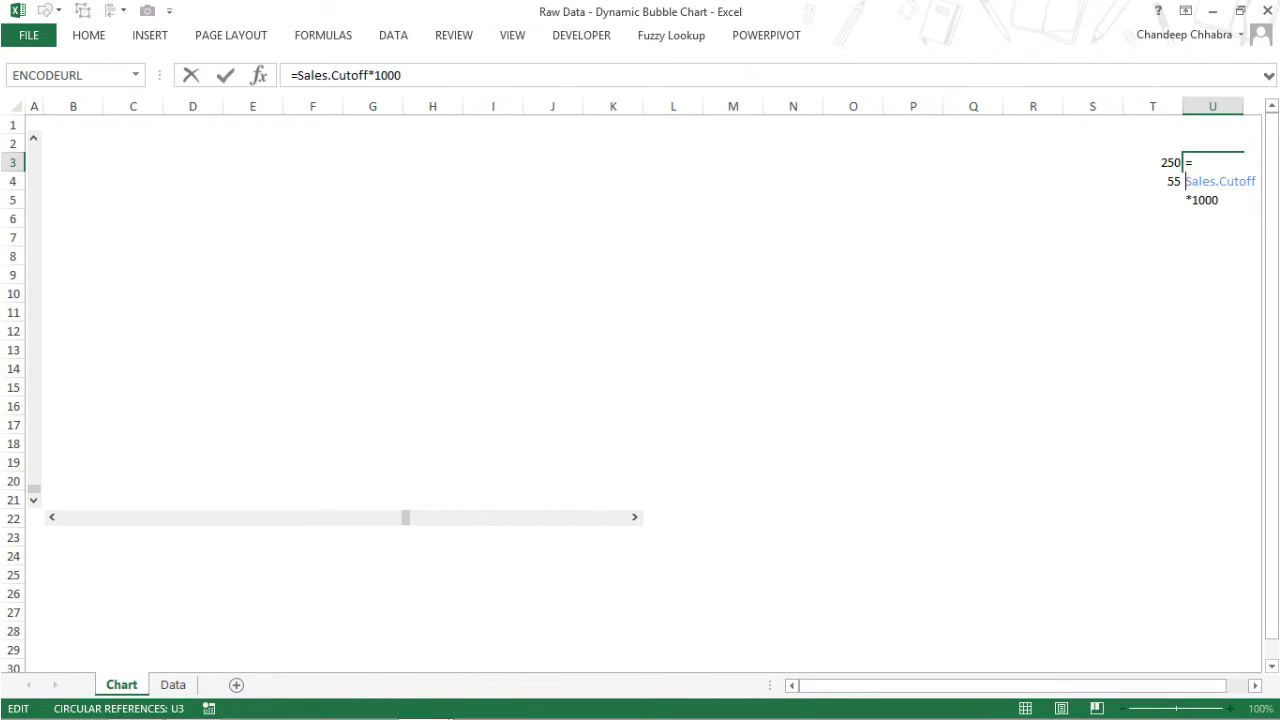
left_click_drag(1185, 181, 1191, 200)
left_click(1168, 162)
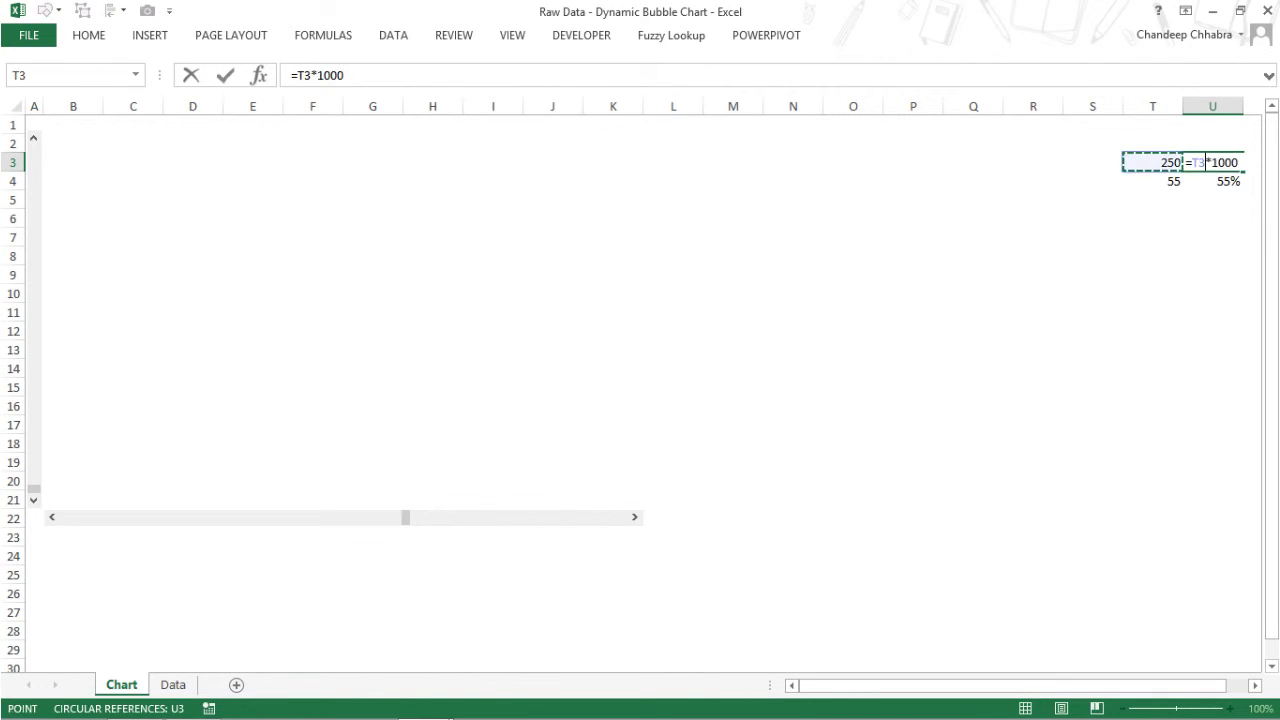
key("Return")
key("Up")
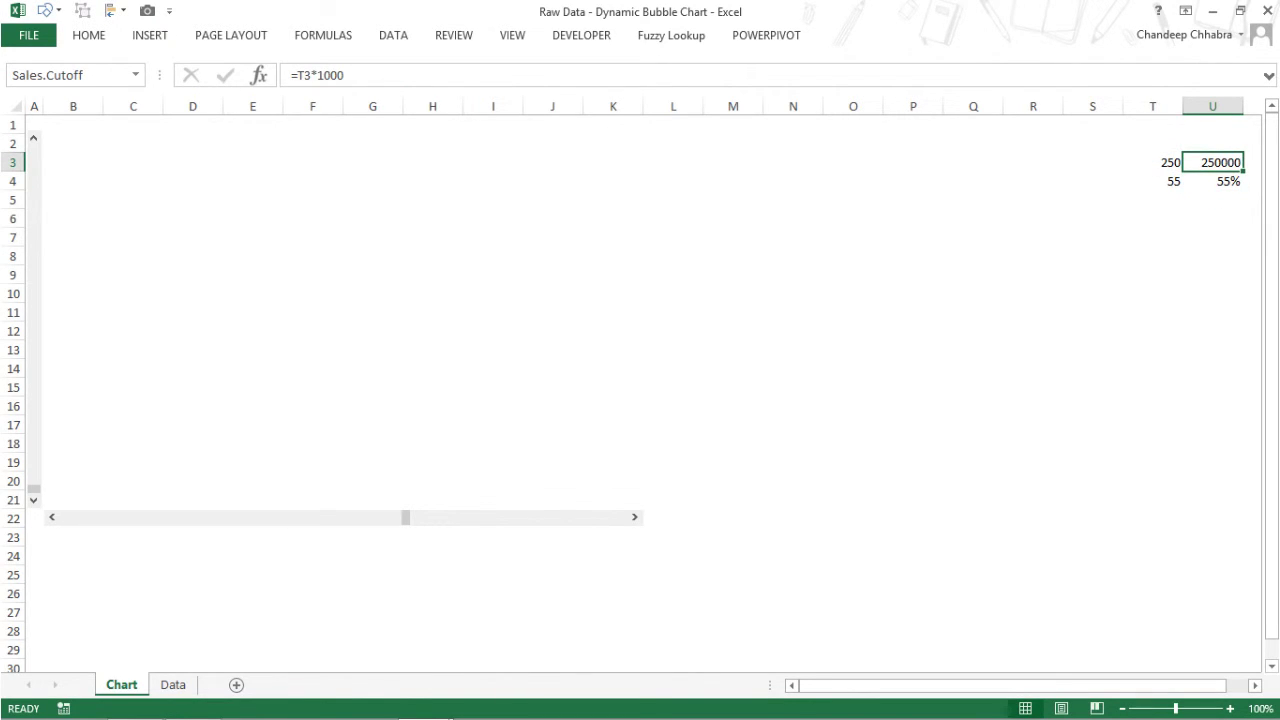
Step: Examine the linked cells T3:U4 and test the vertical scroll bar across its full range from 250 to 0 and back
left_click(1157, 165)
left_click(1166, 182)
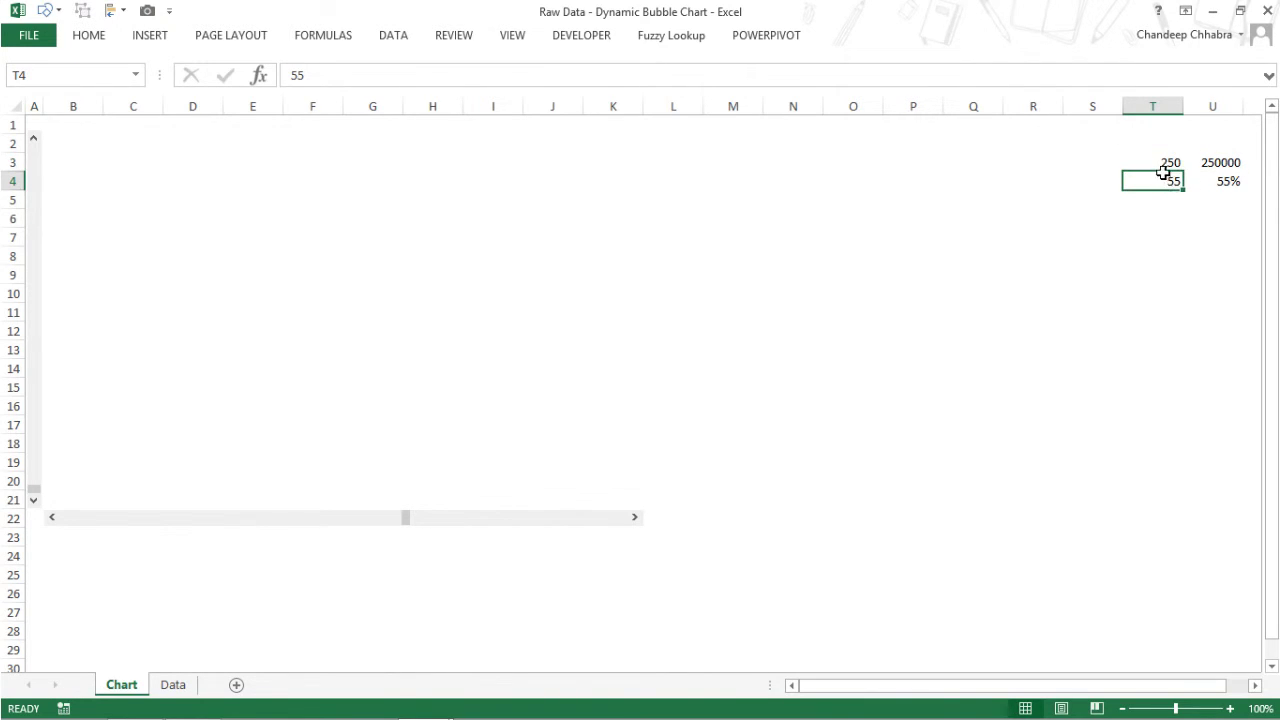
key("Up")
left_click(1166, 182)
left_click(1240, 168)
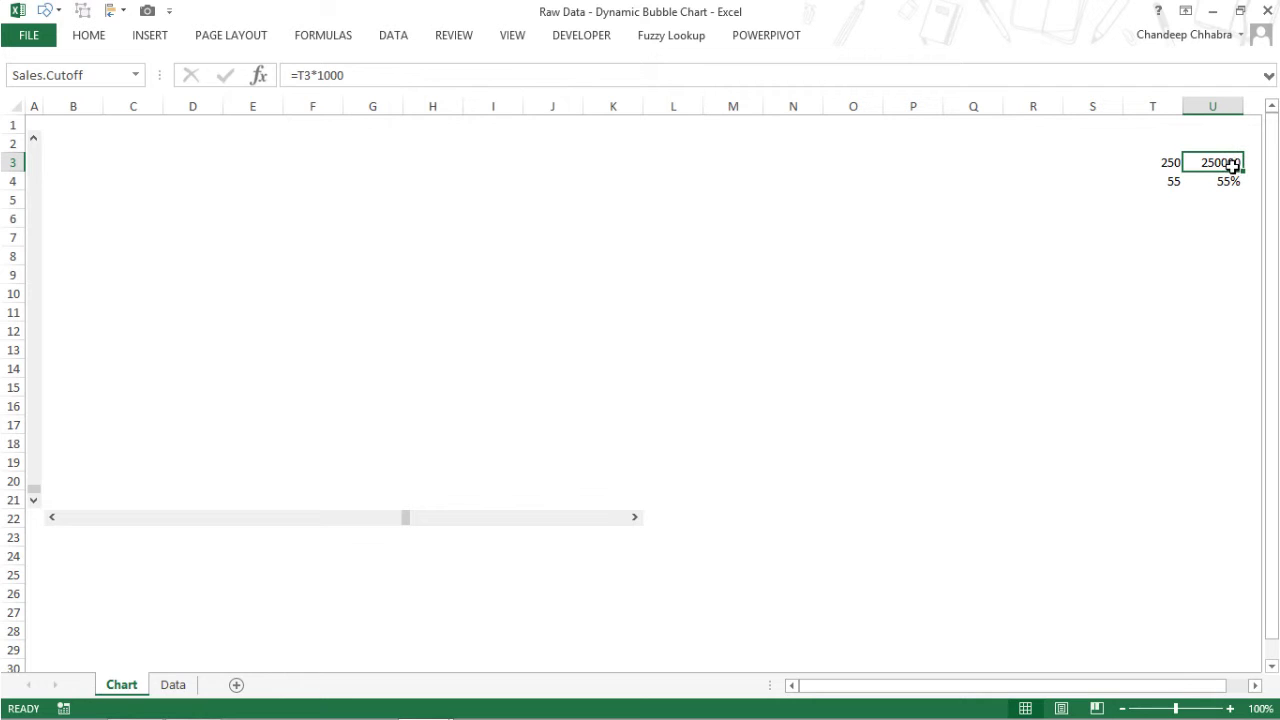
left_click(1238, 186)
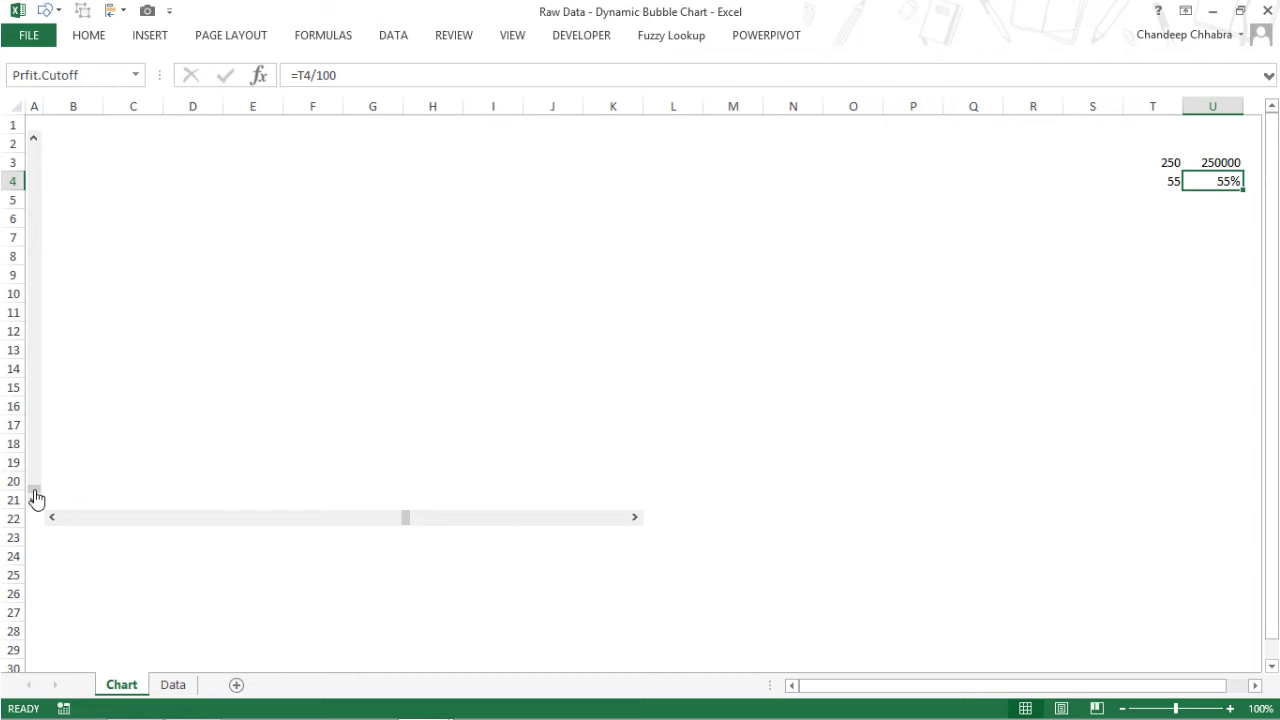
left_click_drag(40, 492, 34, 152)
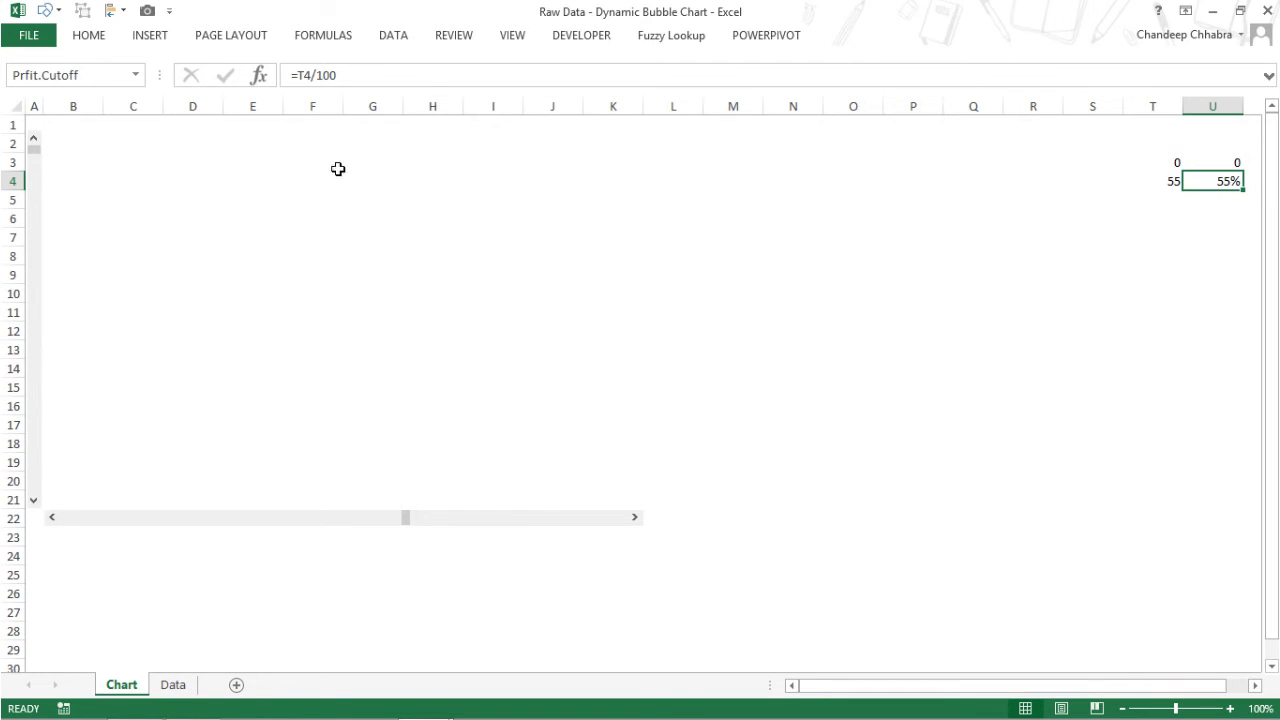
left_click_drag(36, 152, 37, 507)
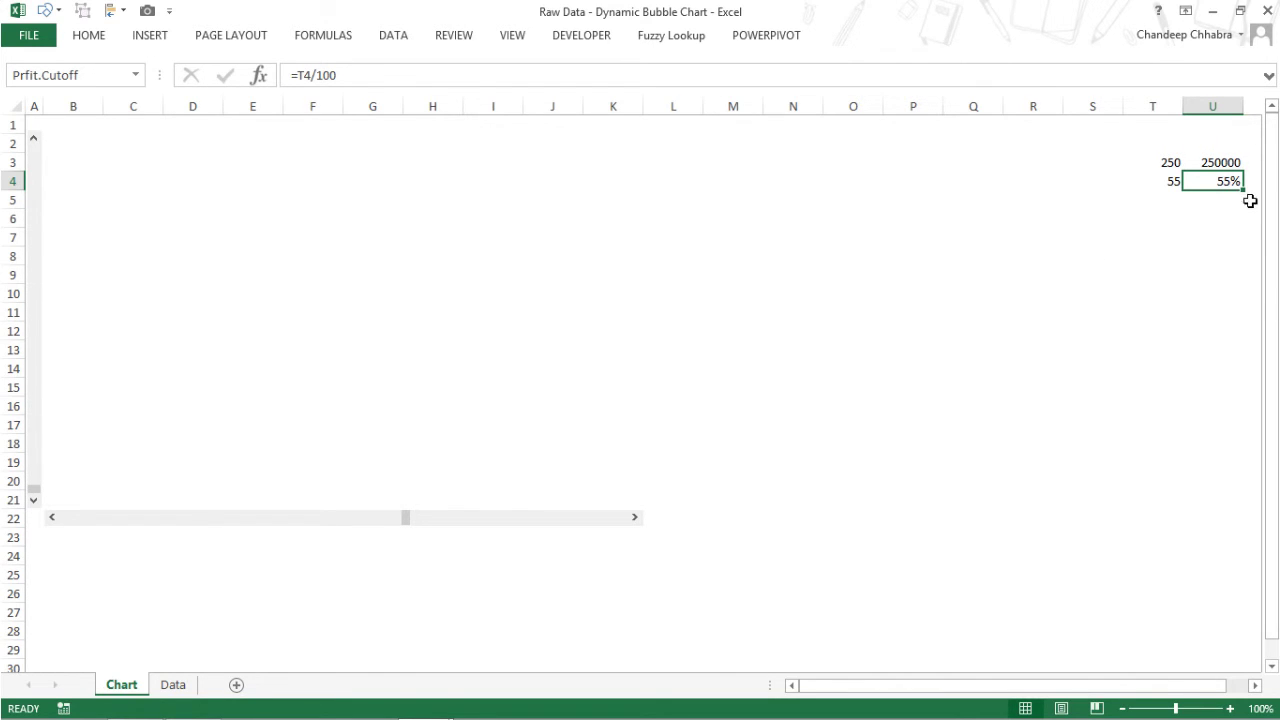
Step: Reverse the scroll direction of the sales cutoff by changing cell U3's formula to =(250-T3)*1000
left_click(1228, 165)
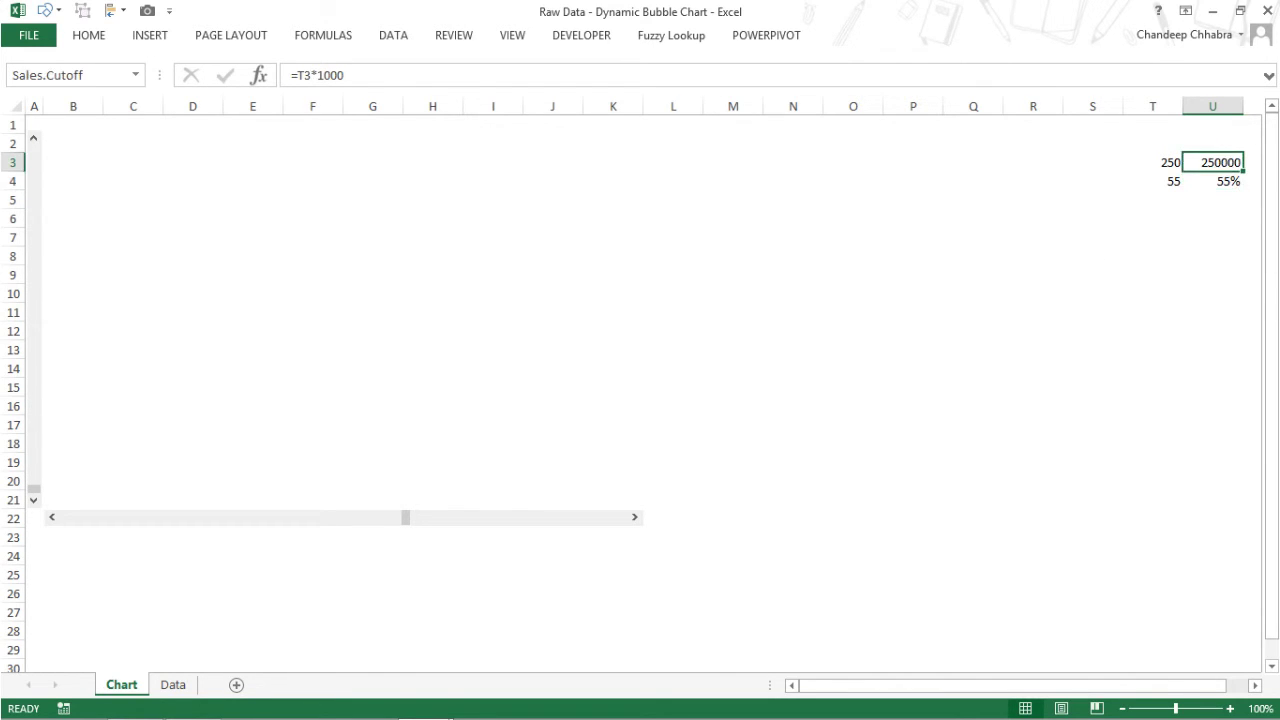
key("F2")
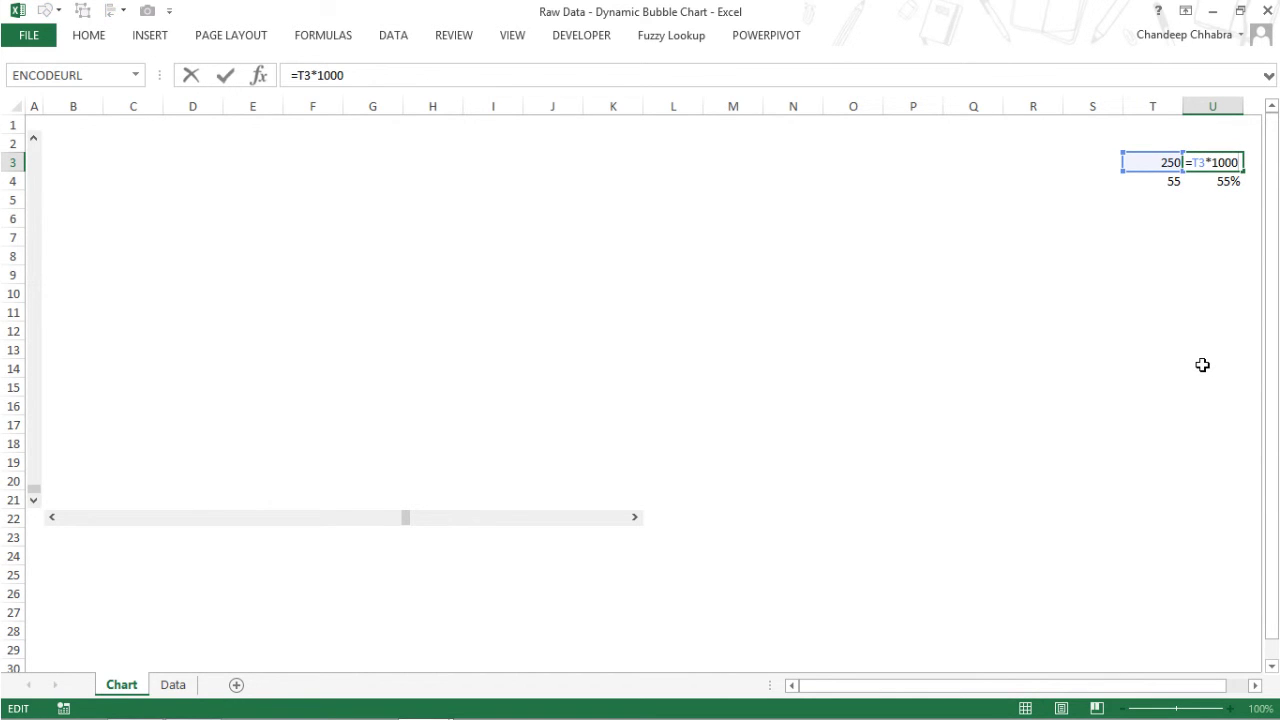
key("Escape")
key("F2")
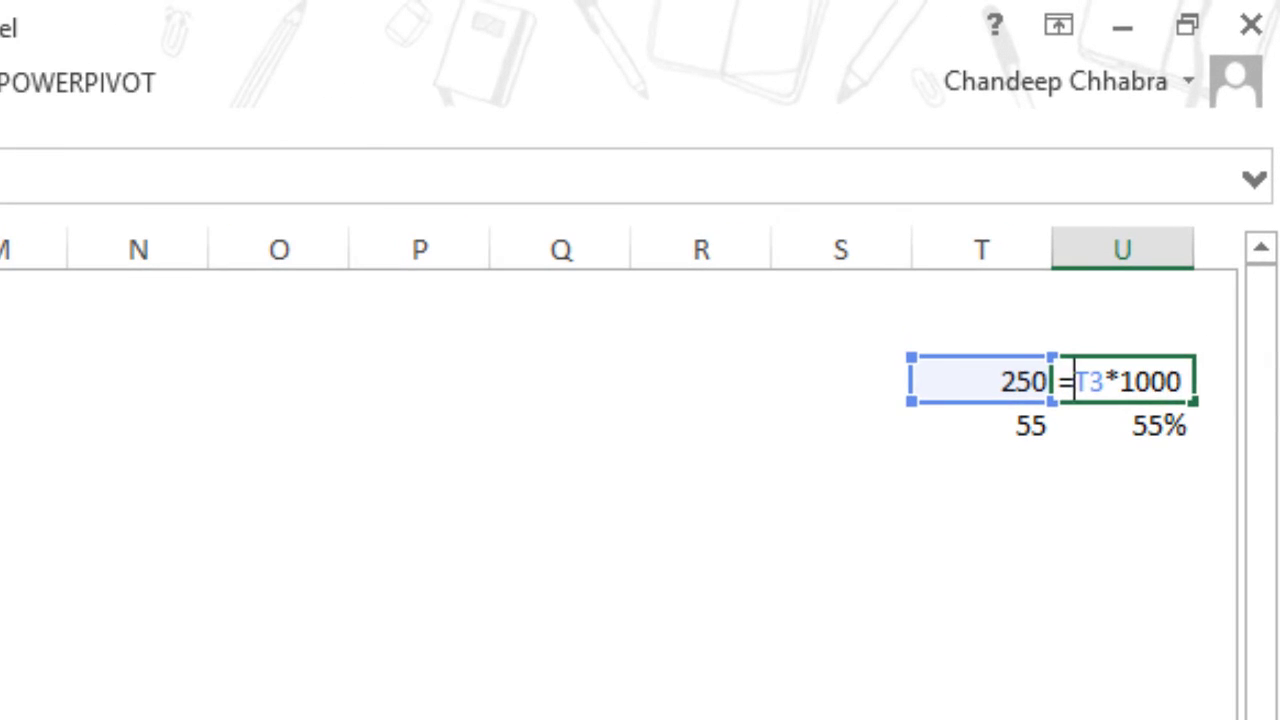
left_click(1193, 162)
type("250")
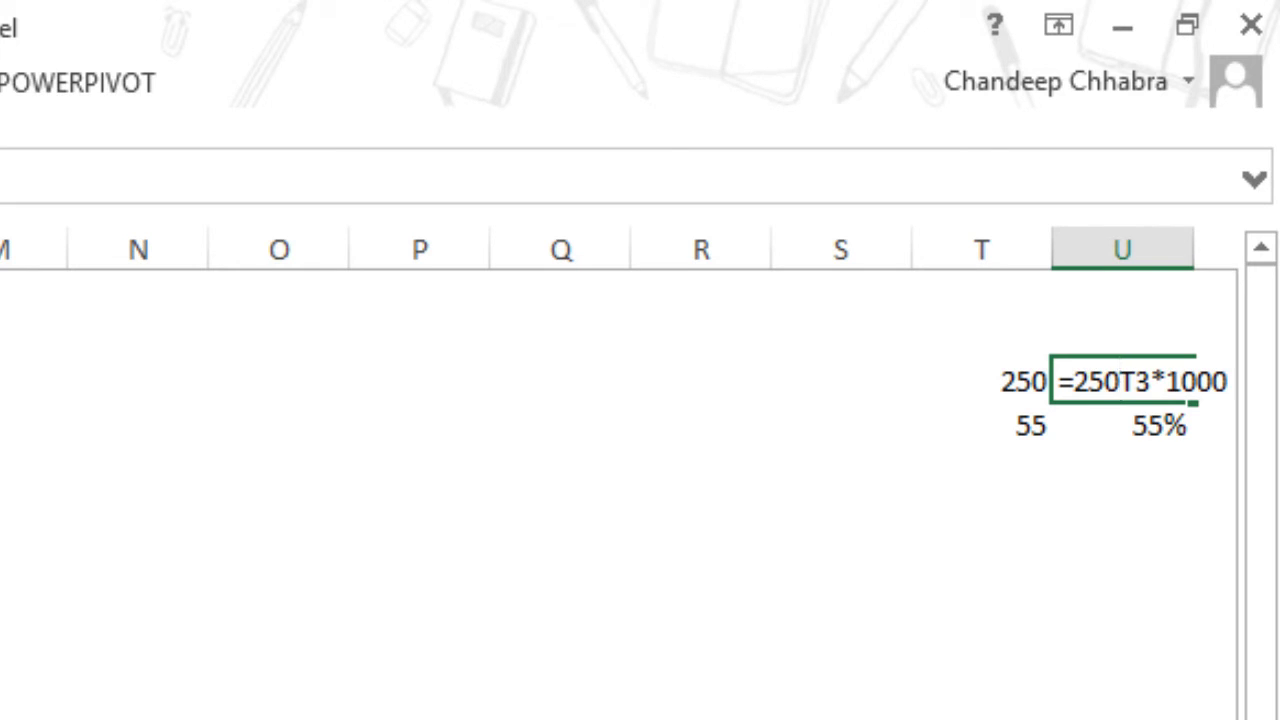
type("-")
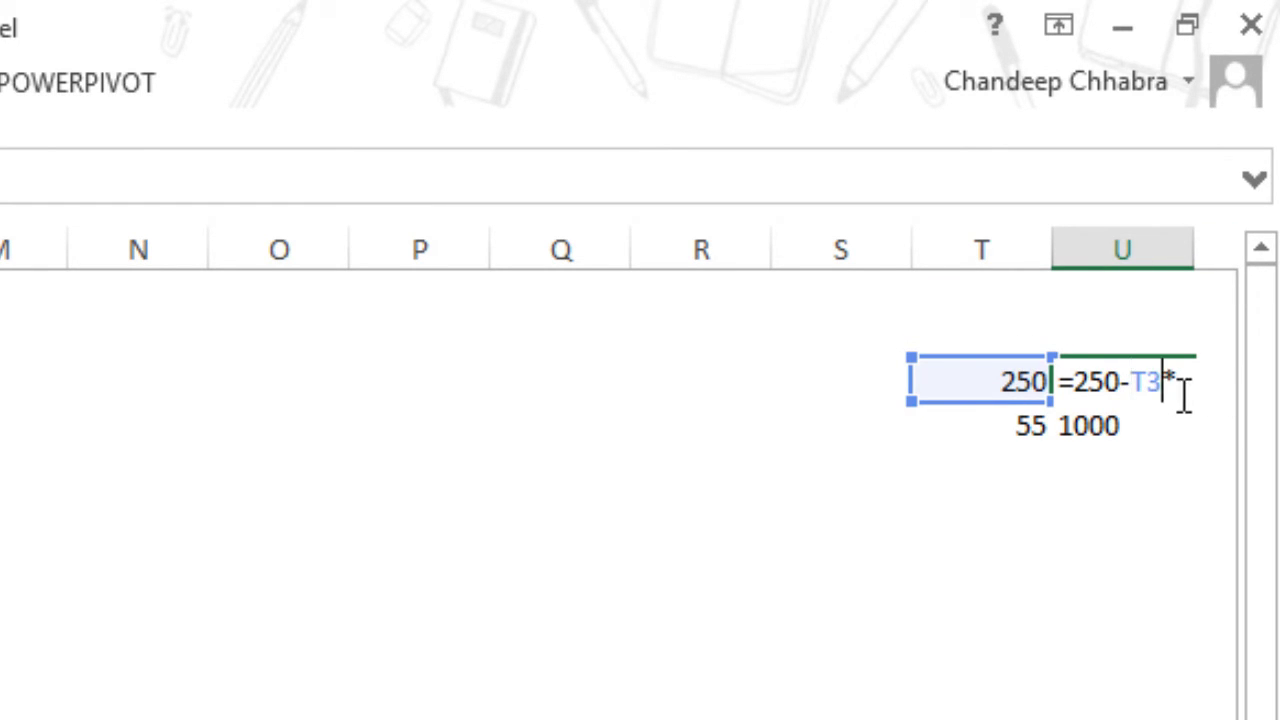
type(")")
left_click(1074, 381)
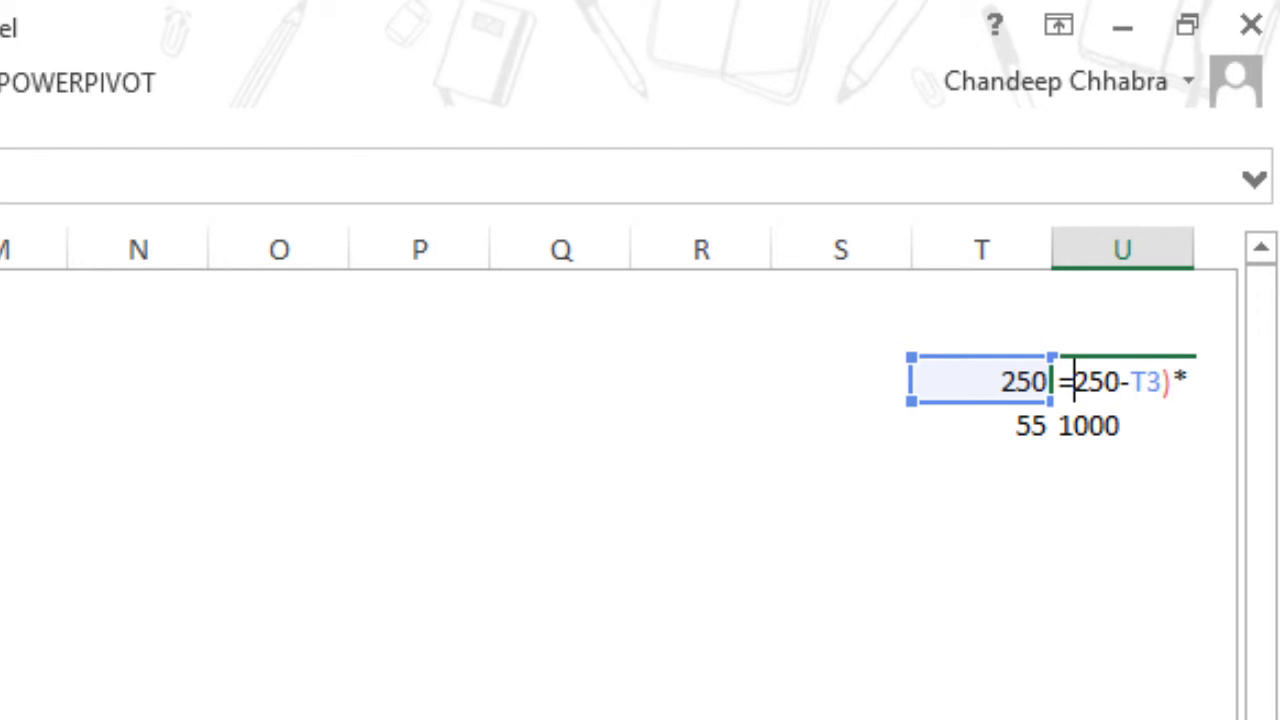
type("(")
key("Return")
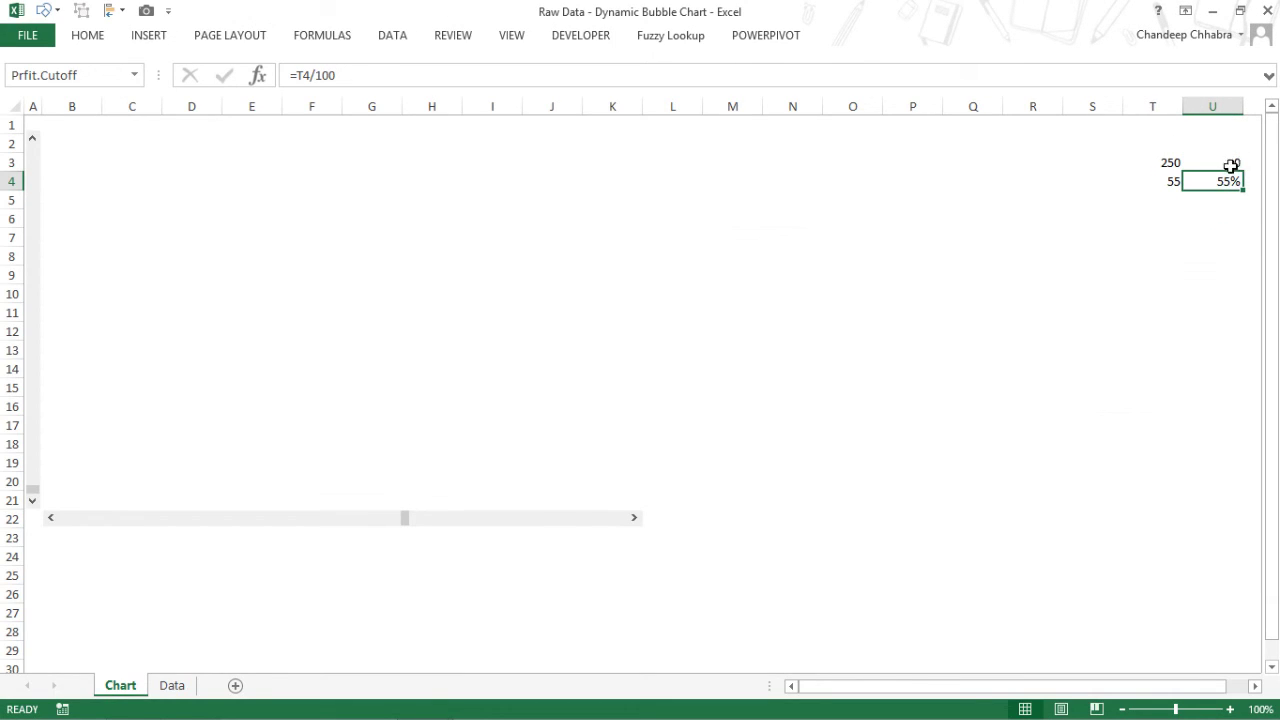
Step: Hide columns M to S on the Chart sheet and move the vertical scroll bar to 164, then up to 0
left_click_drag(1090, 220, 742, 222)
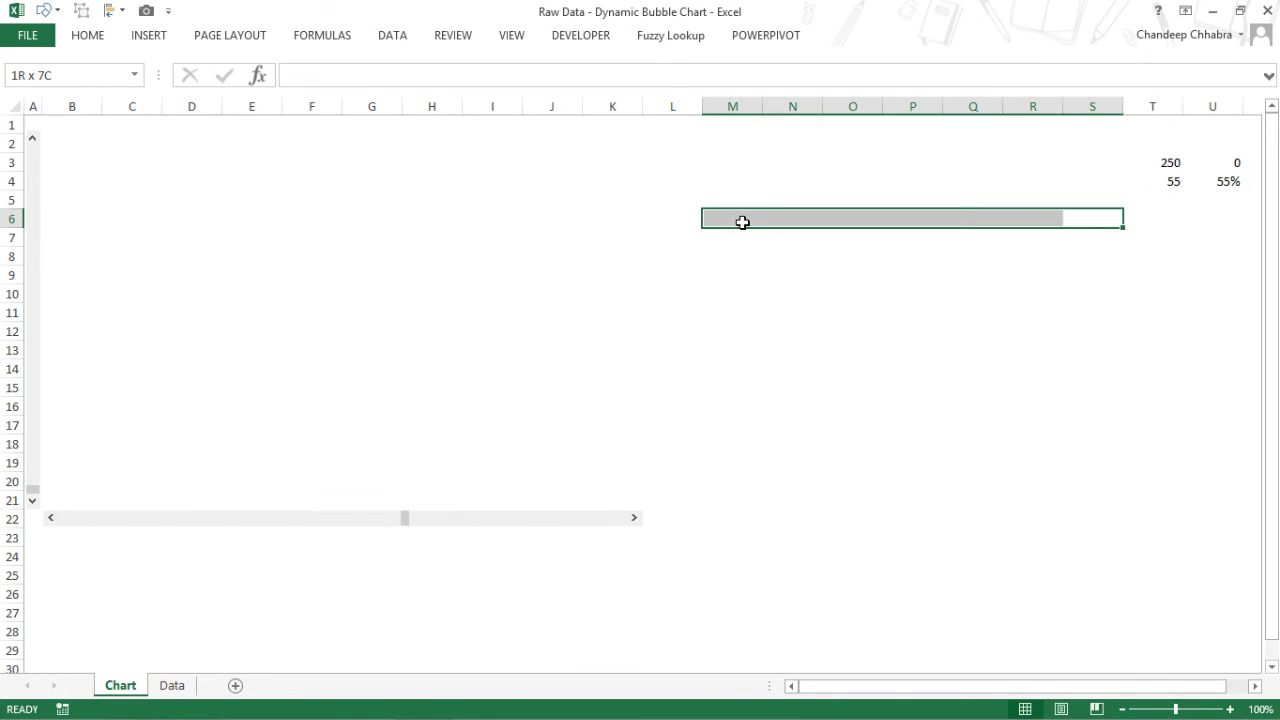
key("ctrl+0")
key("Left")
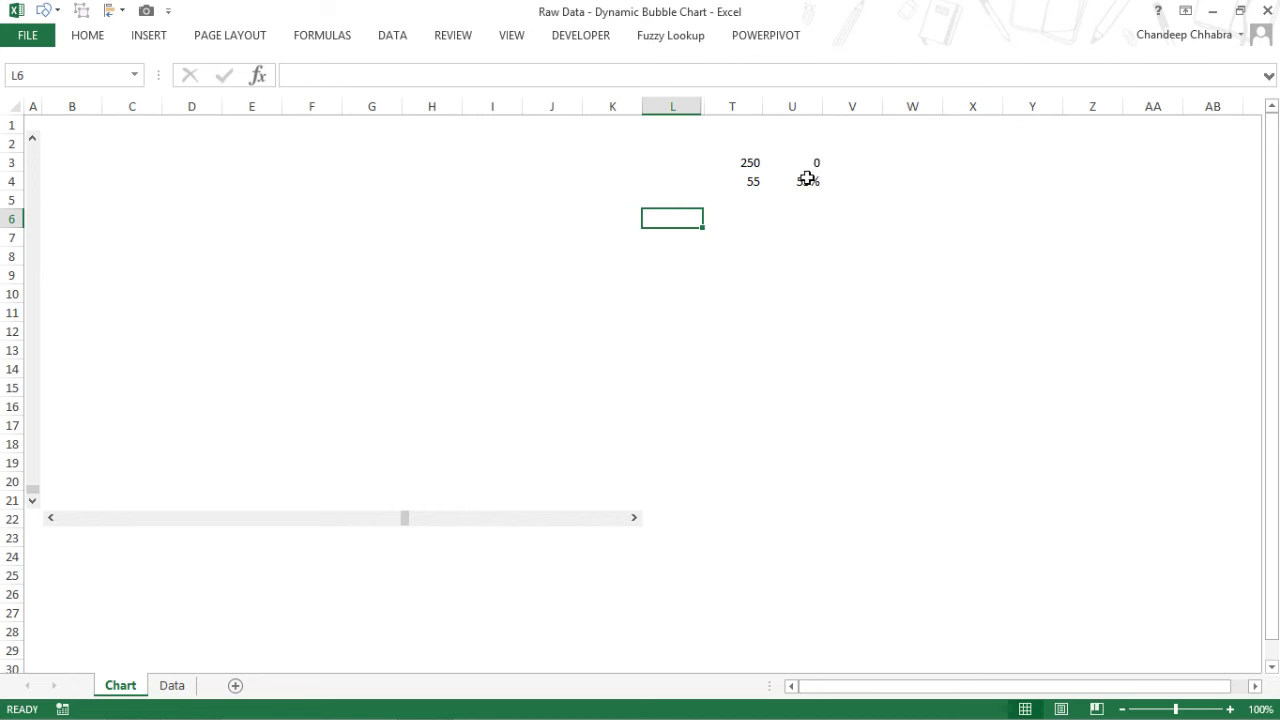
left_click_drag(57, 688, 57, 518)
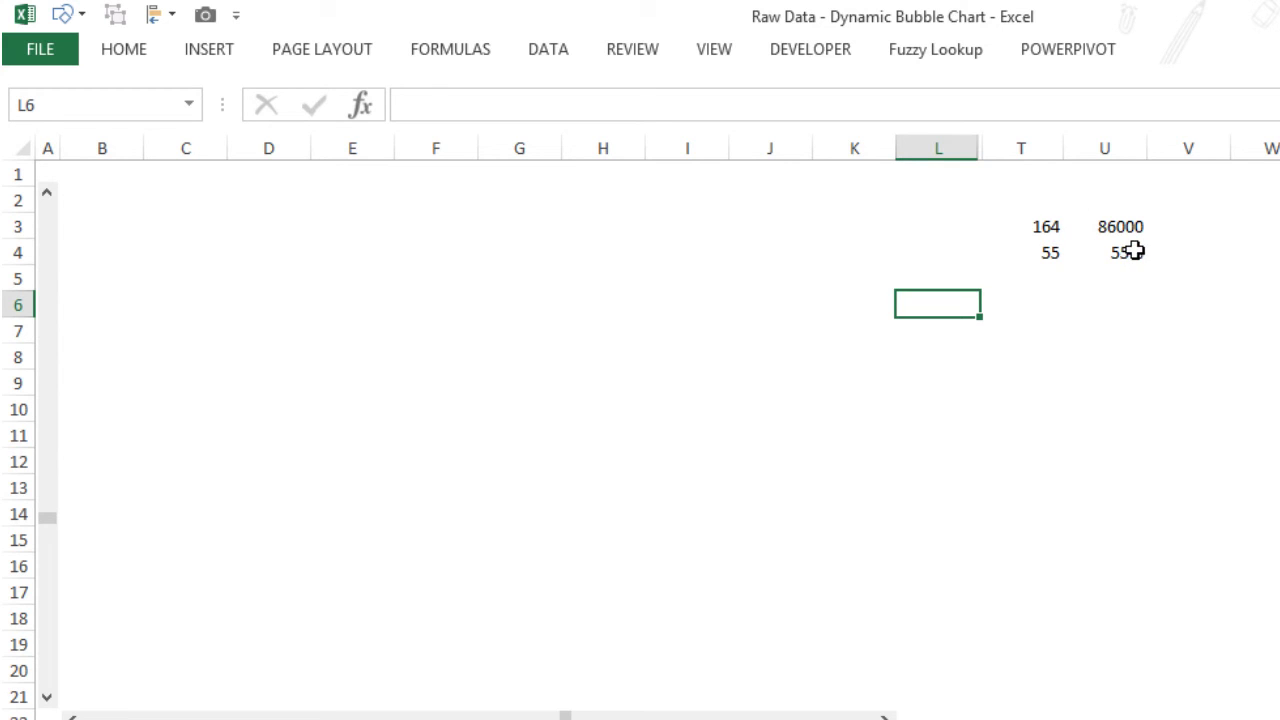
left_click_drag(56, 522, 60, 212)
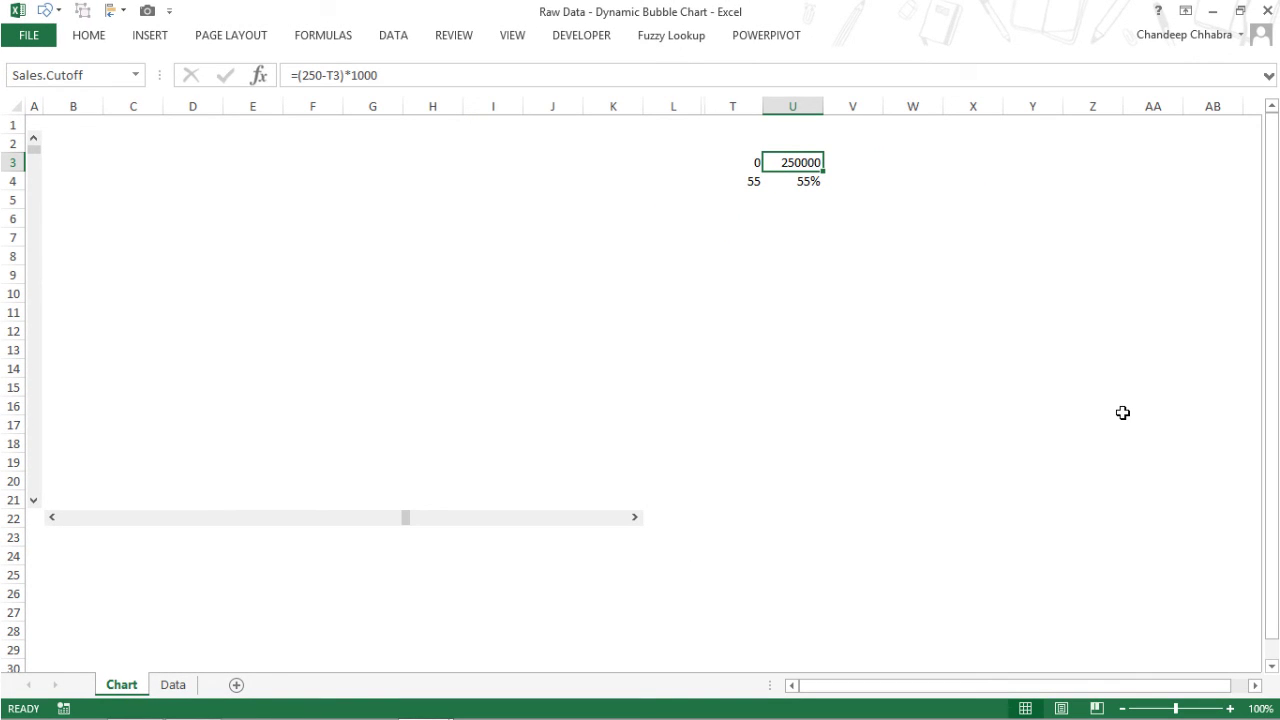
Step: Select cells E1:I1 beside the Valuation header on the Data sheet
left_click(173, 685)
key("ctrl+Up")
key("Right")
key("Right")
key("Right")
key("shift+Right")
key("shift+Right")
key("shift+Right")
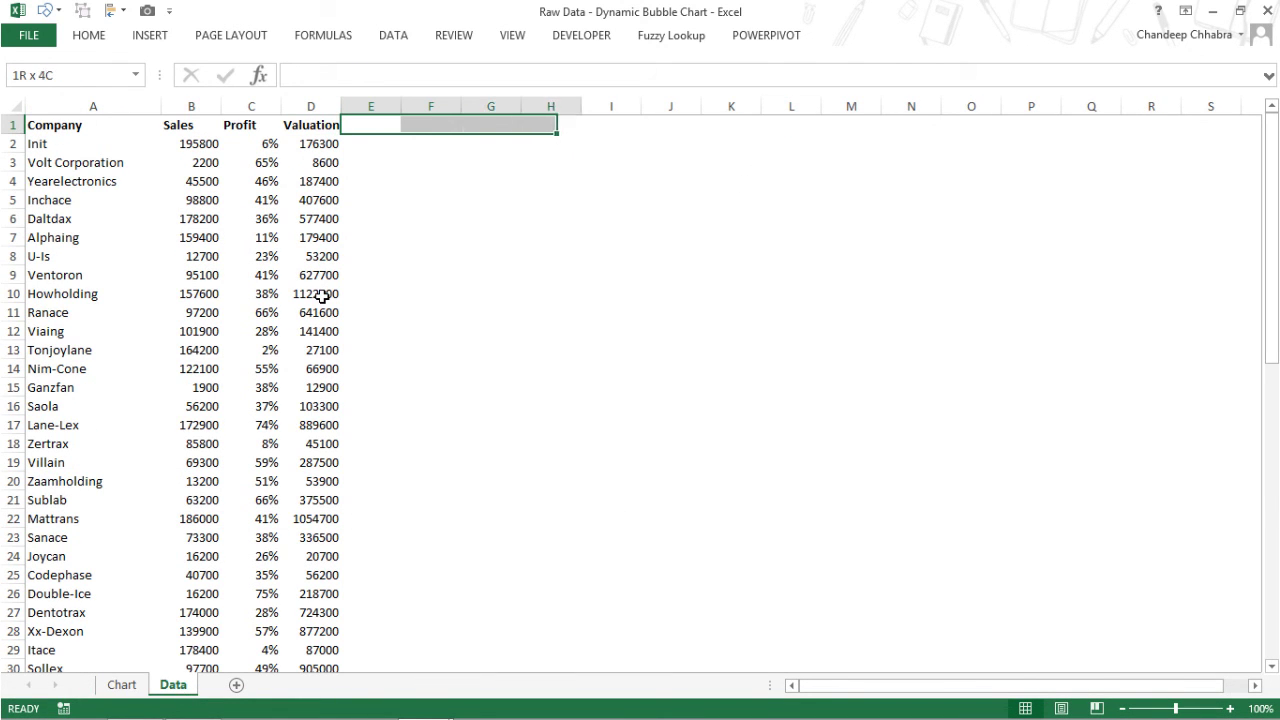
key("shift+Right")
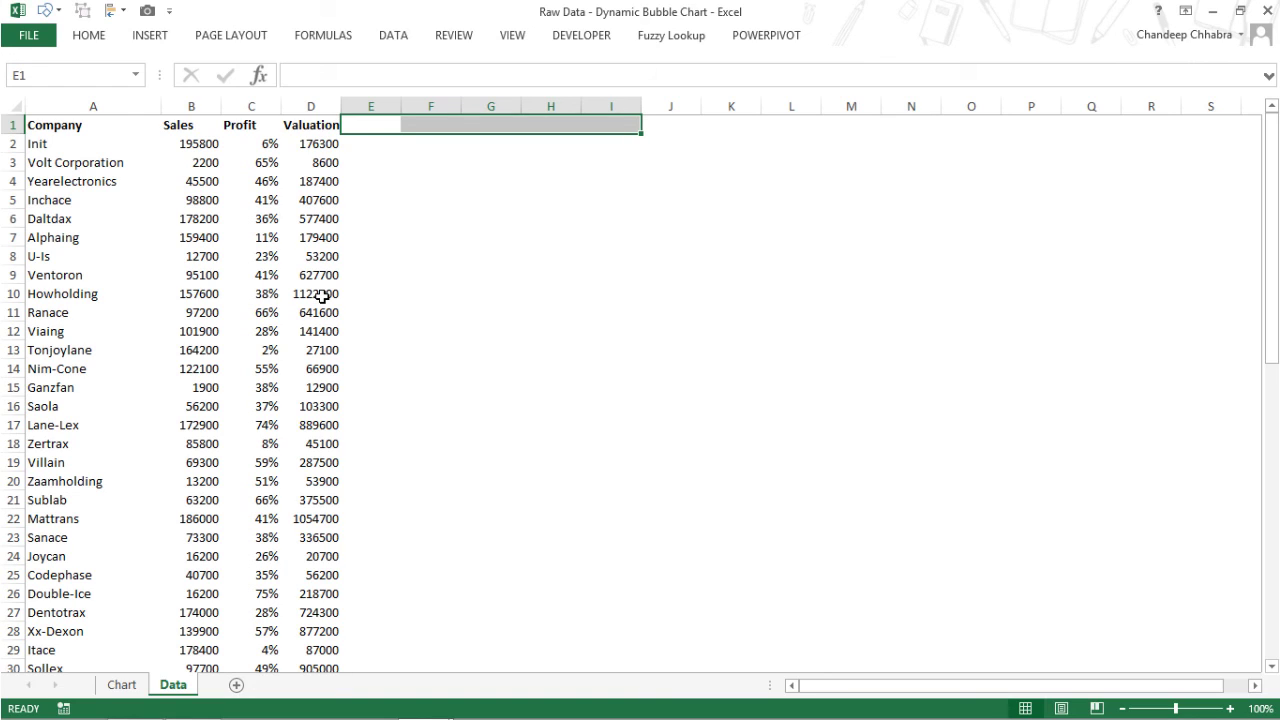